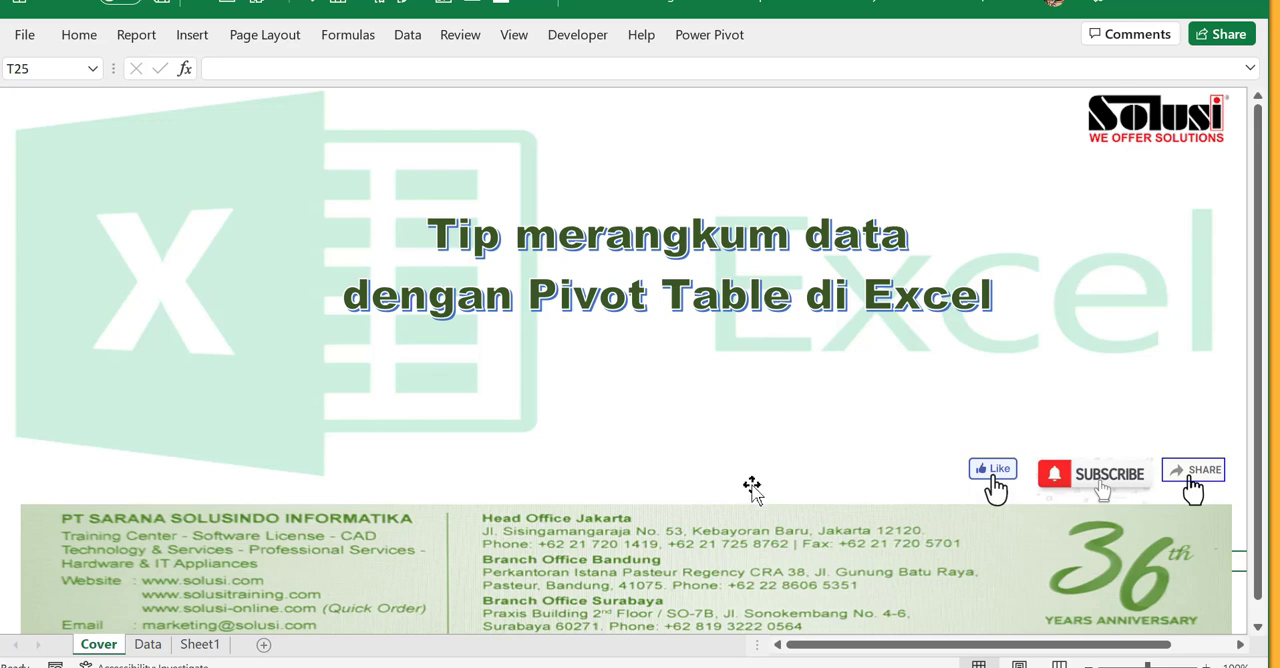
# - Open the Data sheet and review the Penjual, Wilayah and Bulan headings of the Penjualan 2020 table
pyautogui.click(147, 650)
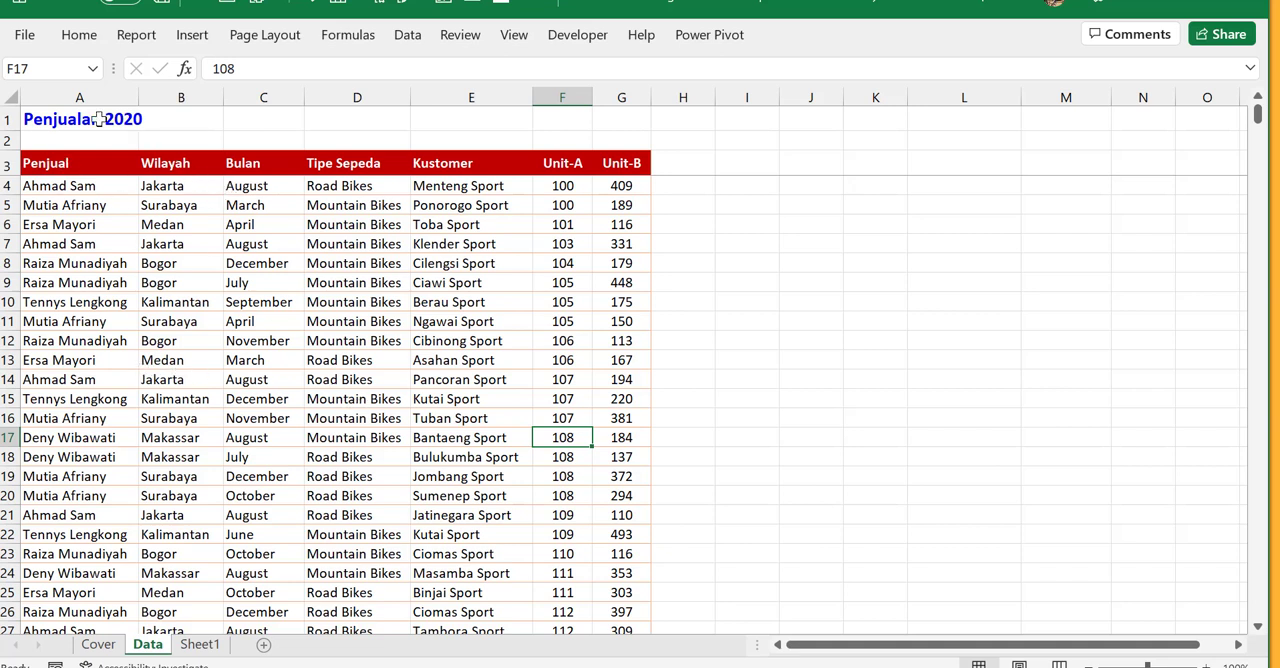
pyautogui.press('ctrl')
pyautogui.press('ctrl')
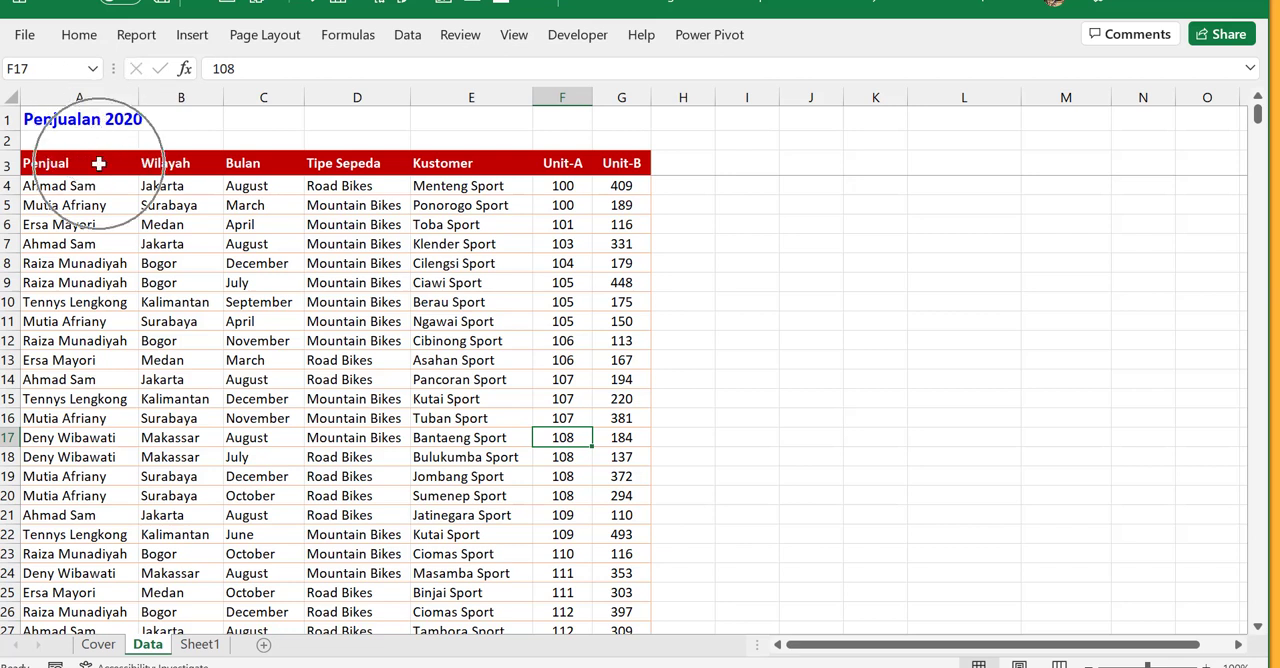
pyautogui.press('ctrl')
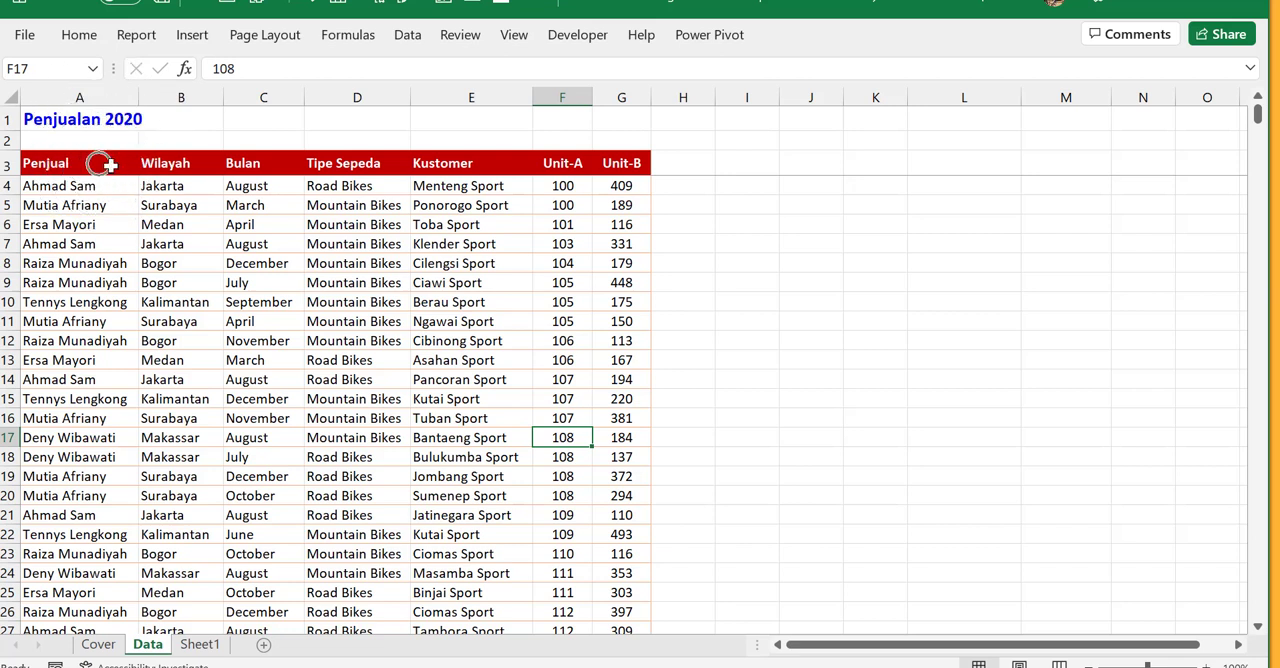
pyautogui.press('ctrl')
pyautogui.press('ctrl')
pyautogui.press('ctrl')
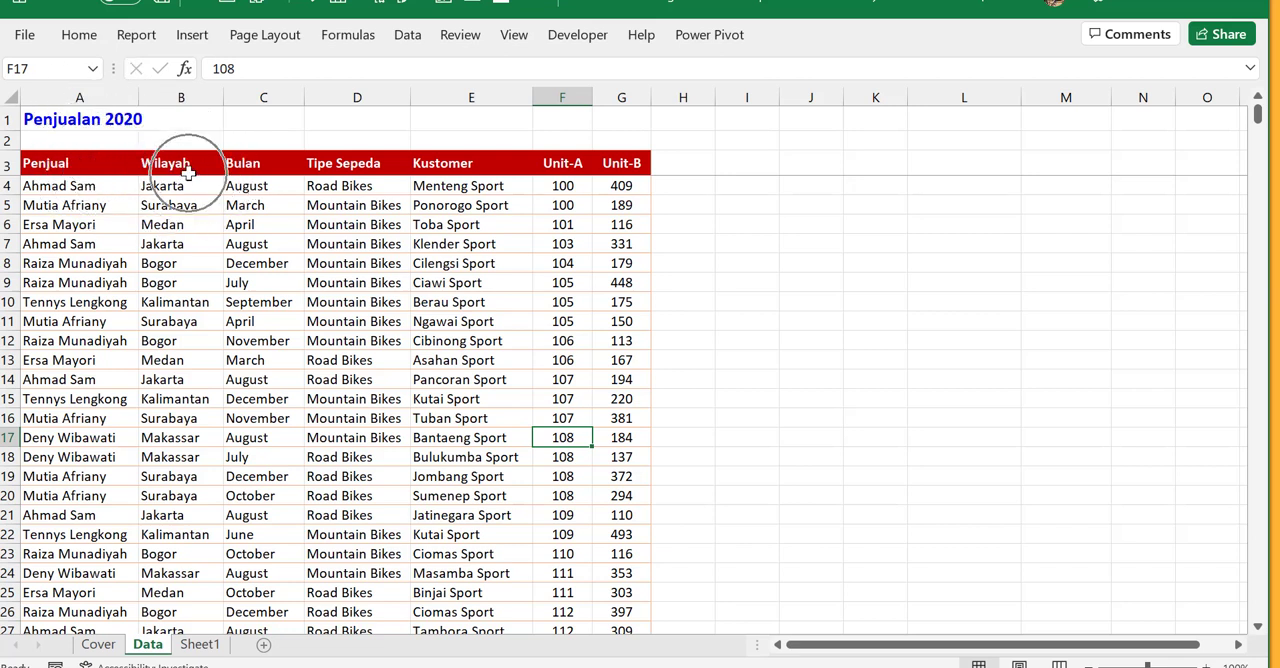
pyautogui.press('ctrl')
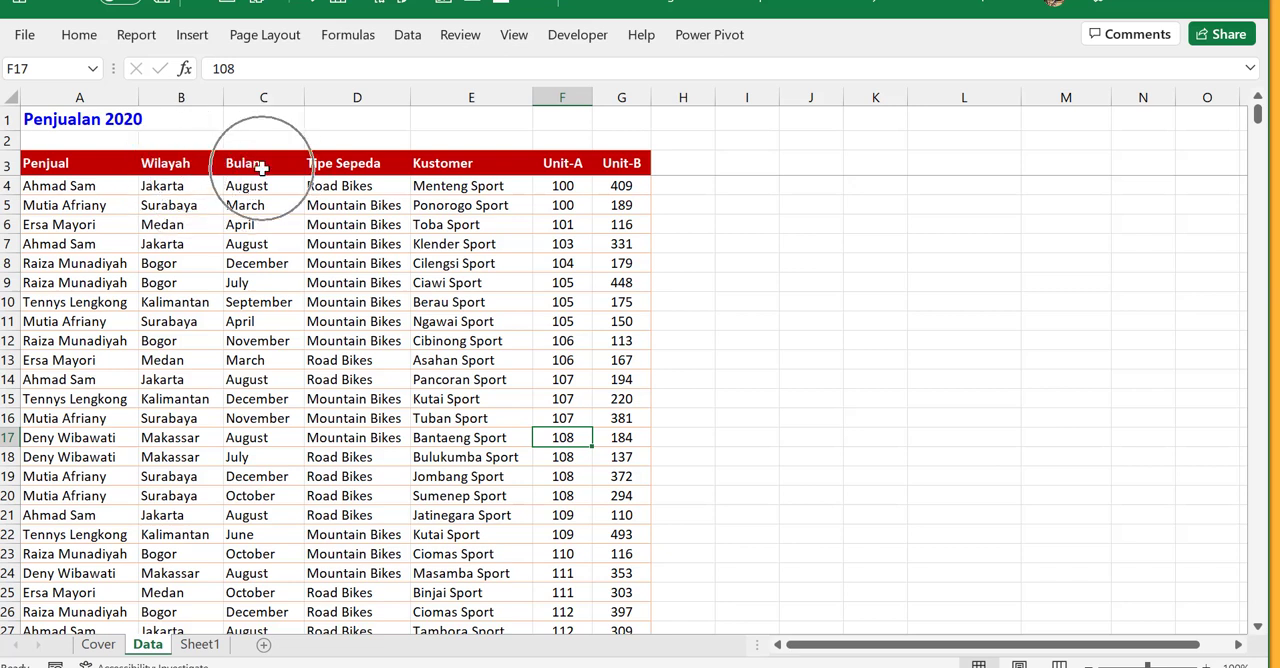
pyautogui.press('ctrl')
pyautogui.press('ctrl')
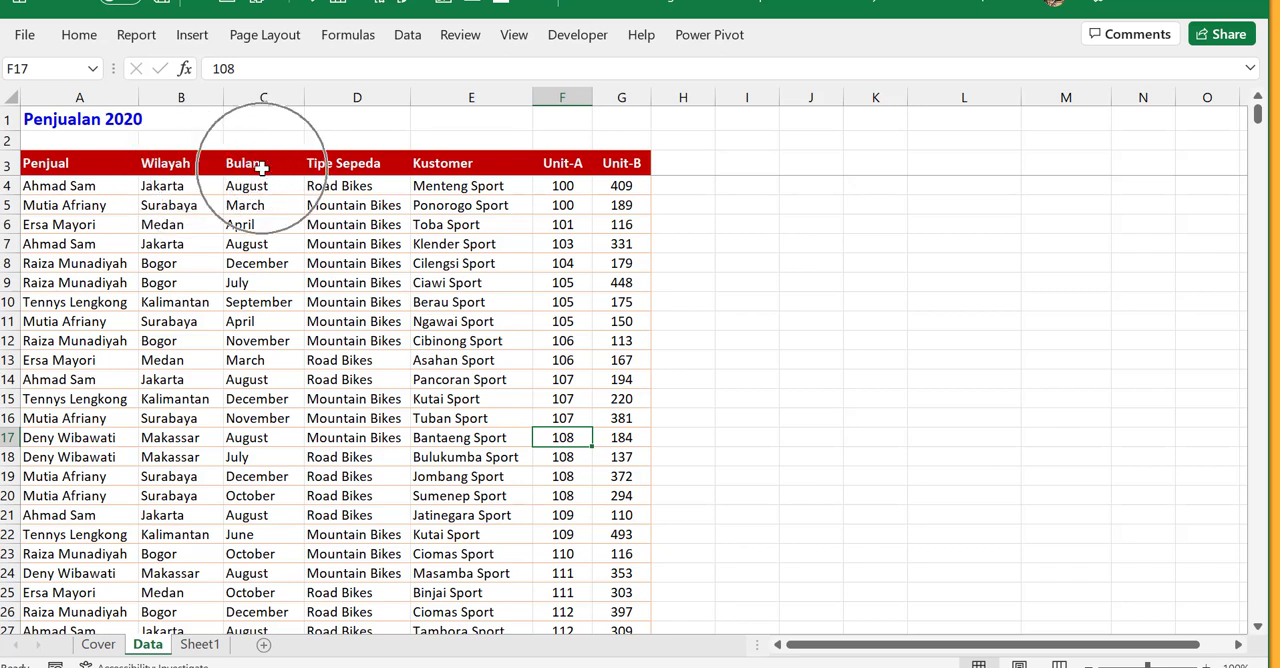
# - Examine the Tipe Sepeda, Kustomer, Unit-A and Unit-B columns of the sales table
pyautogui.moveTo(348, 171); pyautogui.dragTo(334, 606)
pyautogui.click(366, 400)
pyautogui.click(366, 283)
pyautogui.click(366, 226)
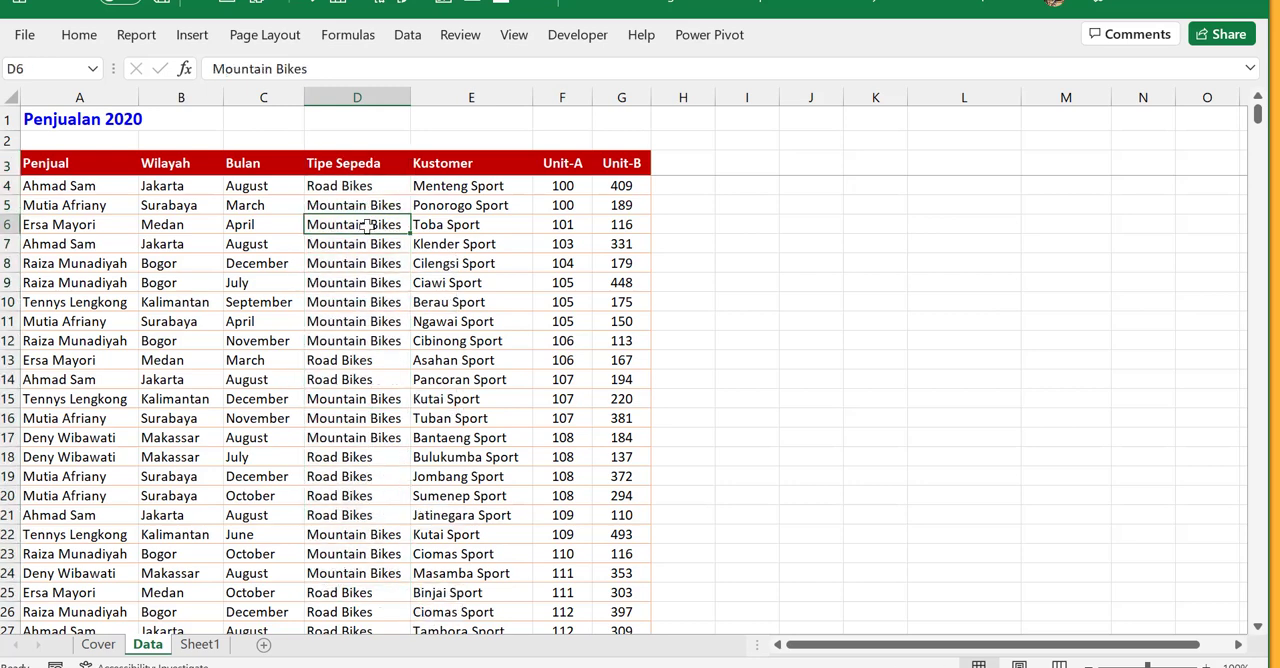
pyautogui.moveTo(490, 168); pyautogui.dragTo(466, 484)
pyautogui.click(455, 398)
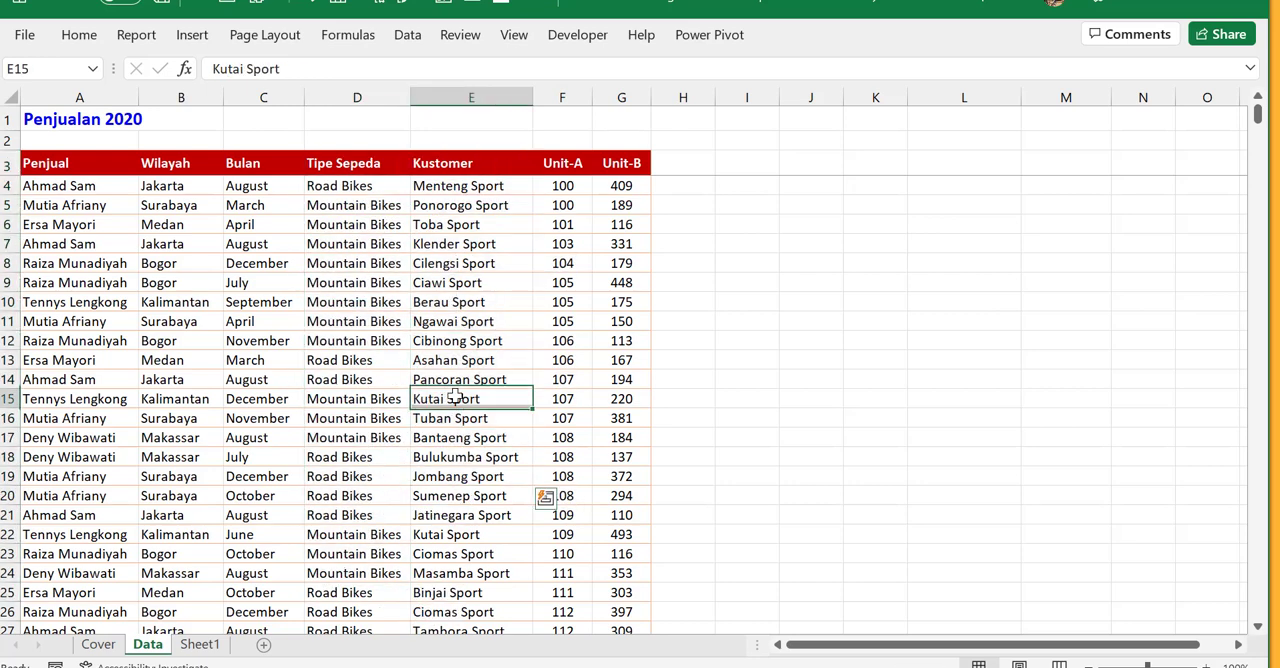
pyautogui.moveTo(563, 168); pyautogui.dragTo(620, 428)
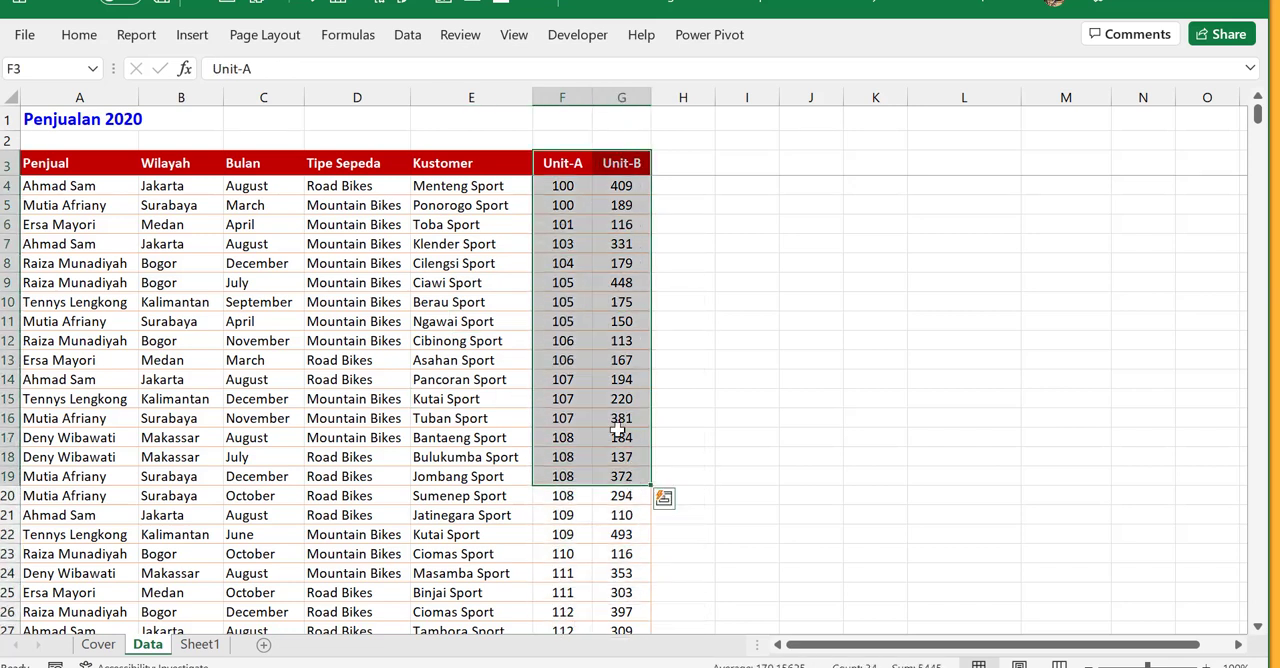
pyautogui.click(567, 360)
pyautogui.click(385, 321)
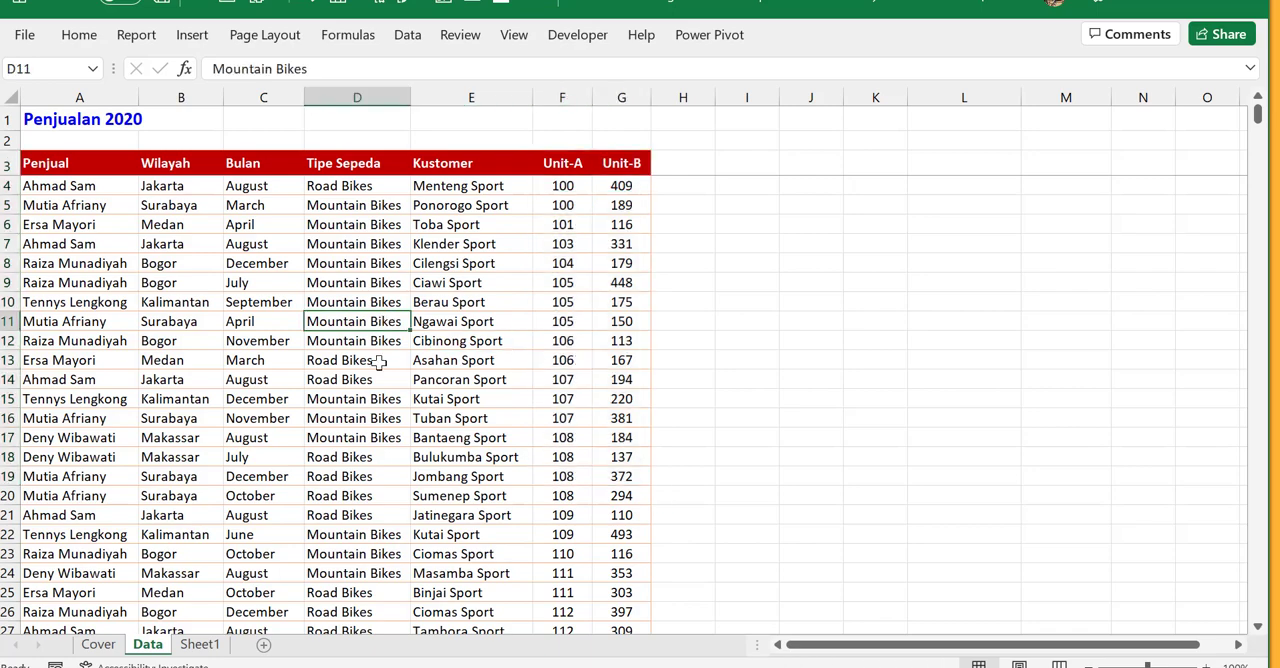
# - Look through the sales records down past row 300 and return to the first rows of the table
pyautogui.scroll(-9, 375, 362)
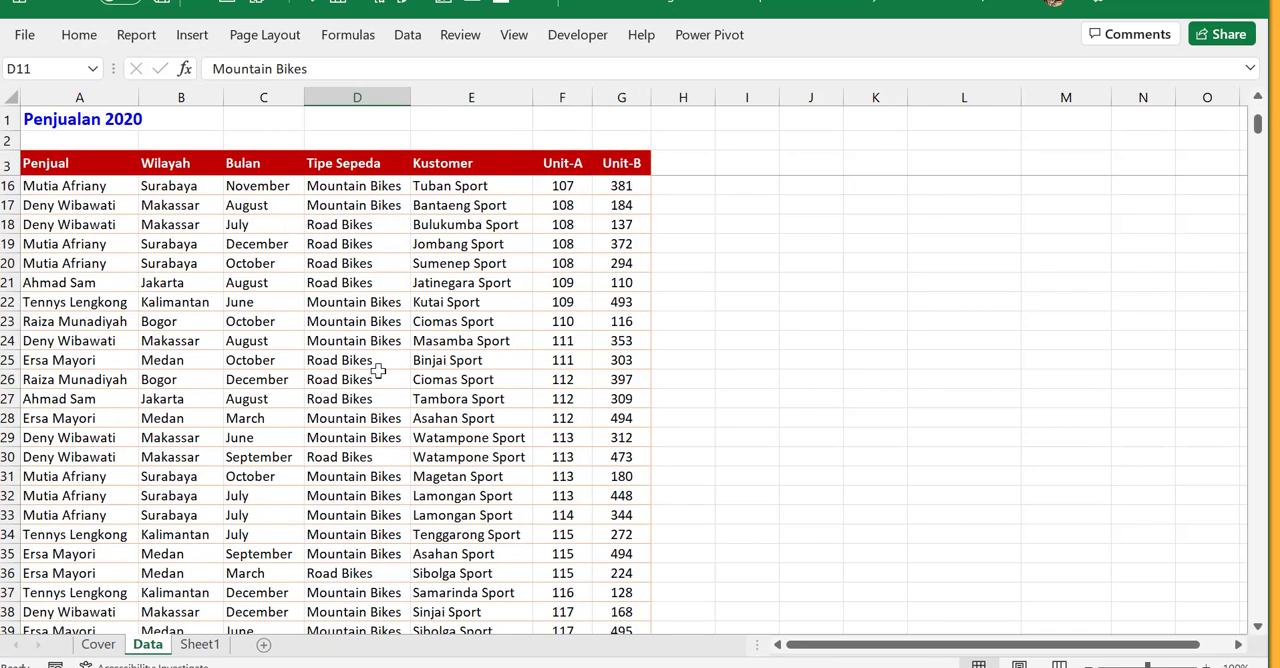
pyautogui.scroll(-20, 380, 363)
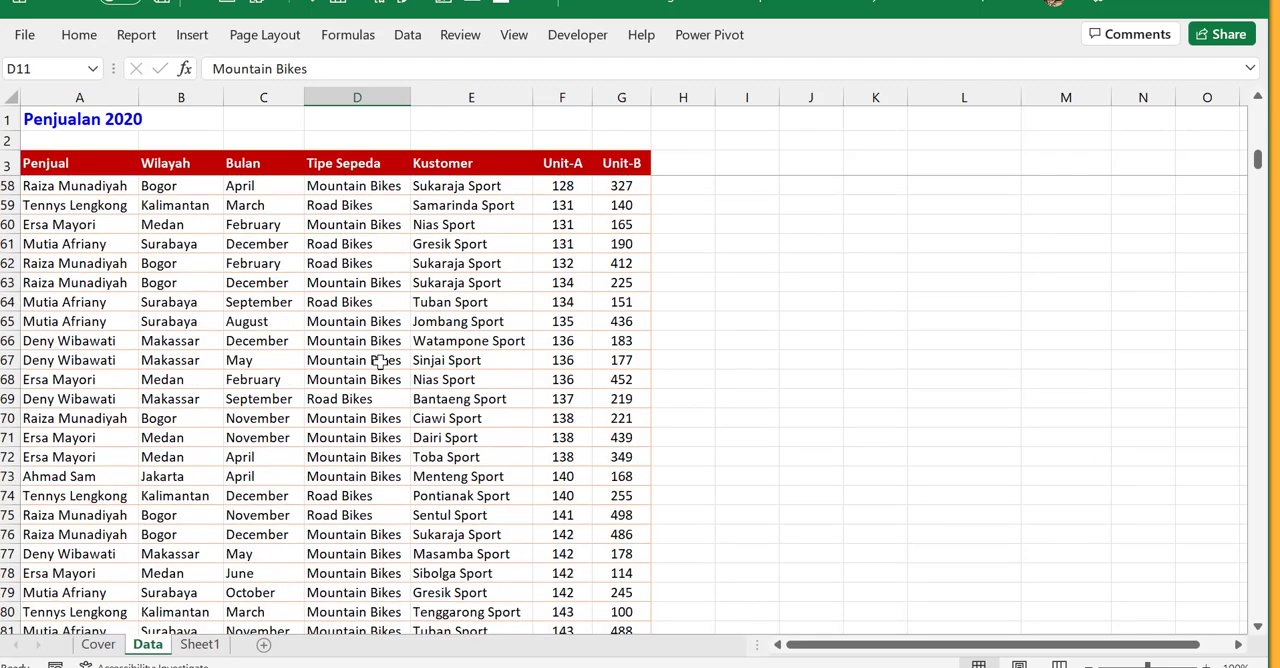
pyautogui.scroll(-20, 380, 363)
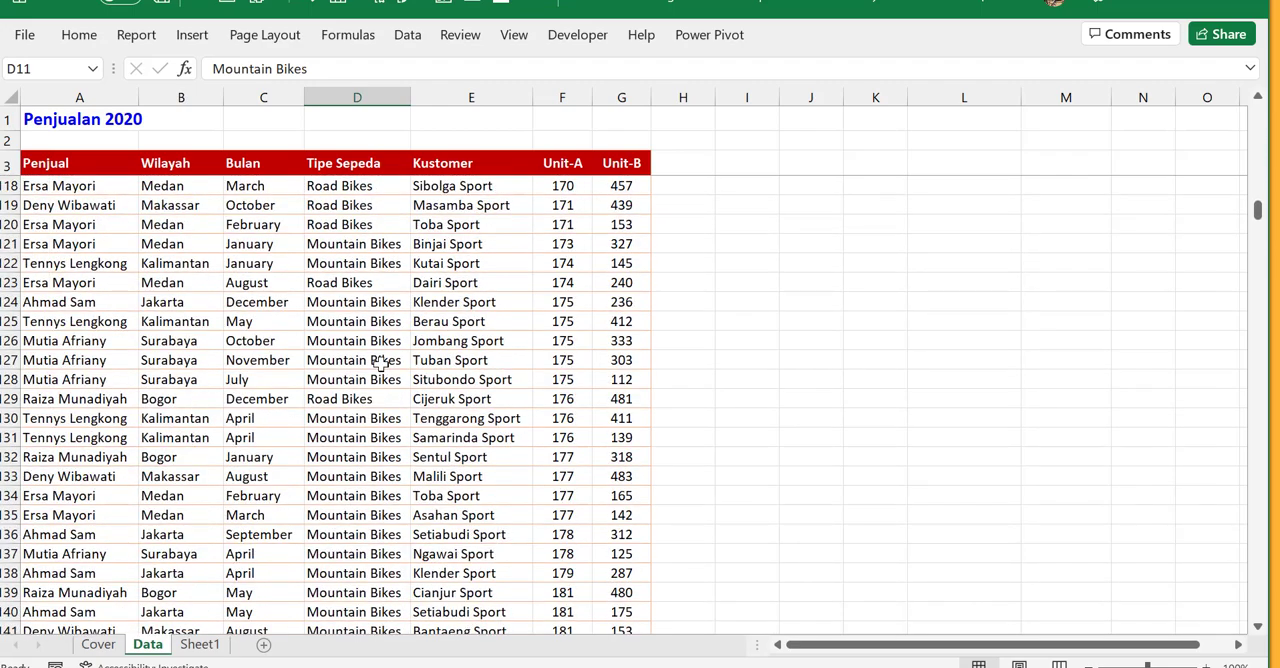
pyautogui.scroll(-20, 380, 363)
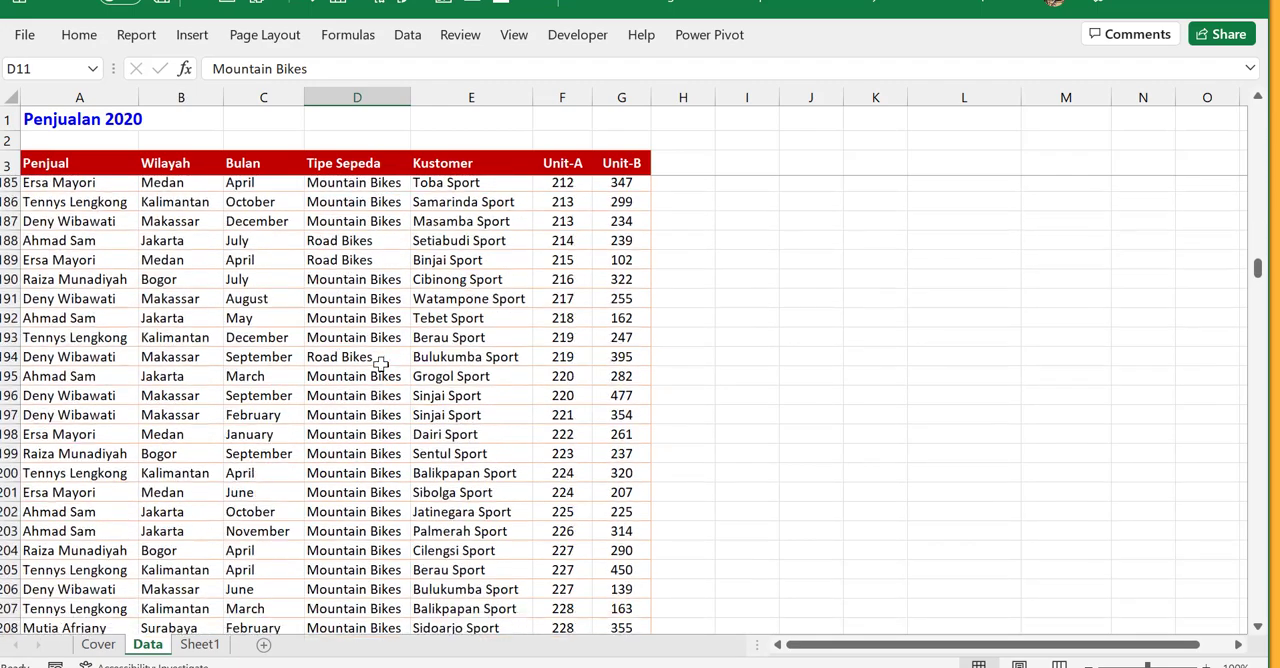
pyautogui.scroll(-20, 380, 363)
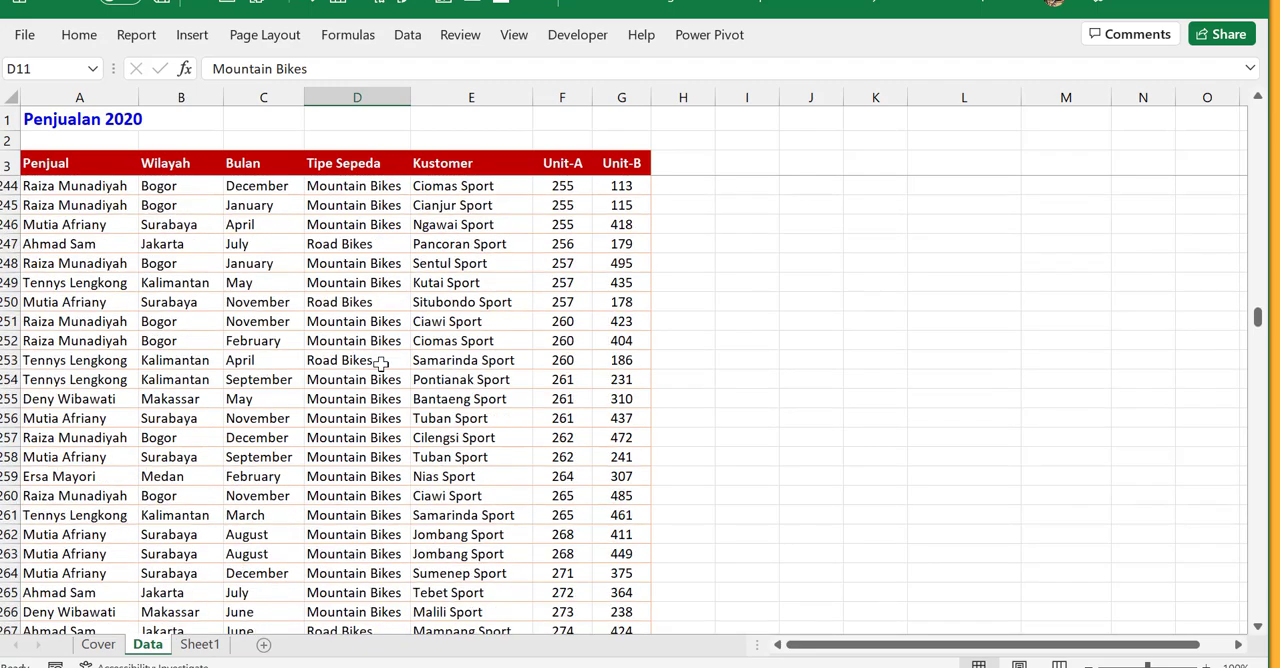
pyautogui.scroll(-8, 380, 363)
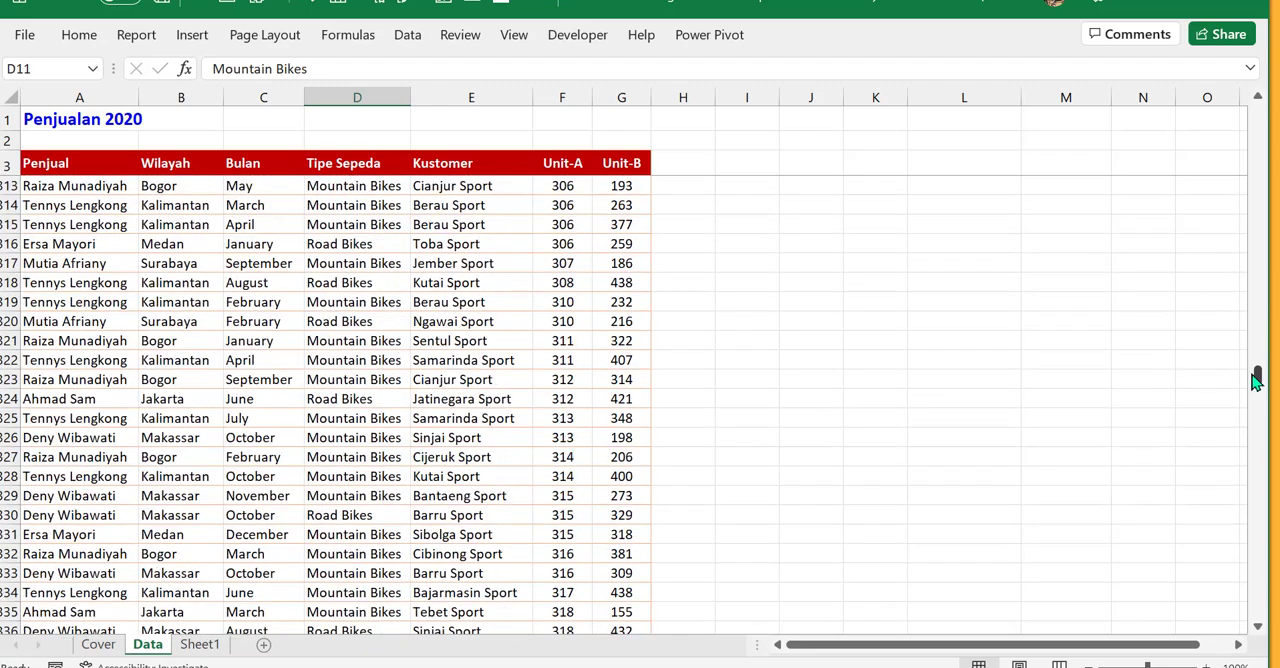
pyautogui.moveTo(1257, 371); pyautogui.dragTo(1277, 68)
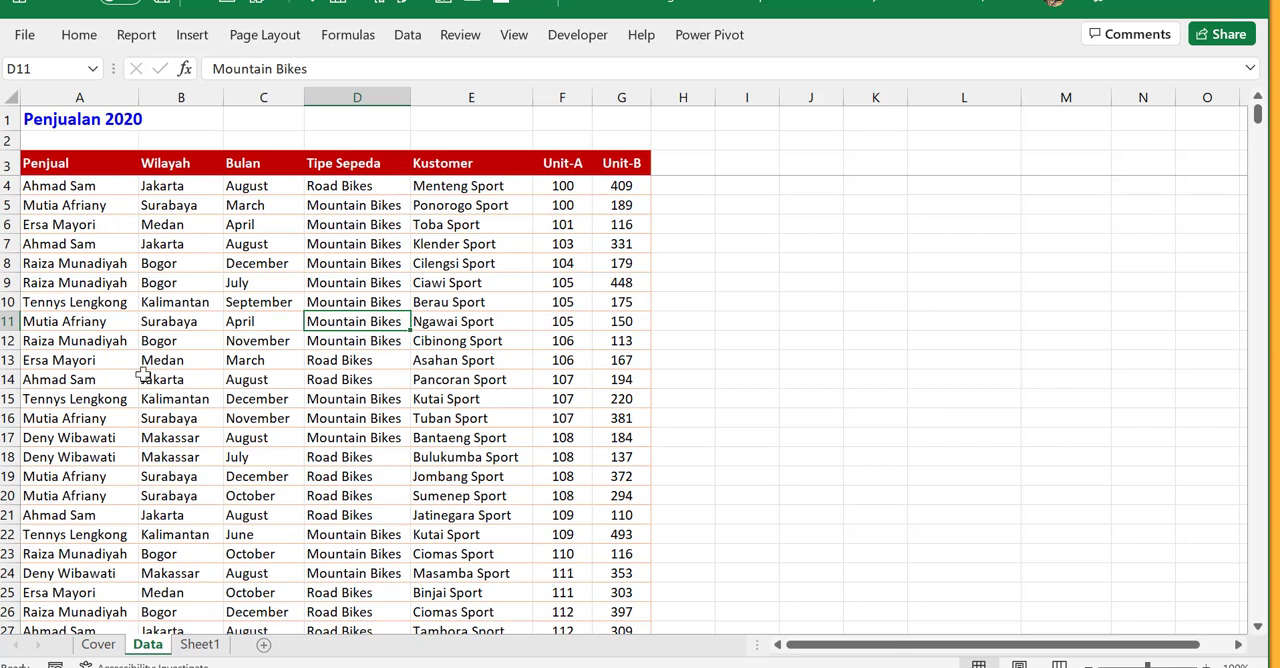
pyautogui.click(148, 286)
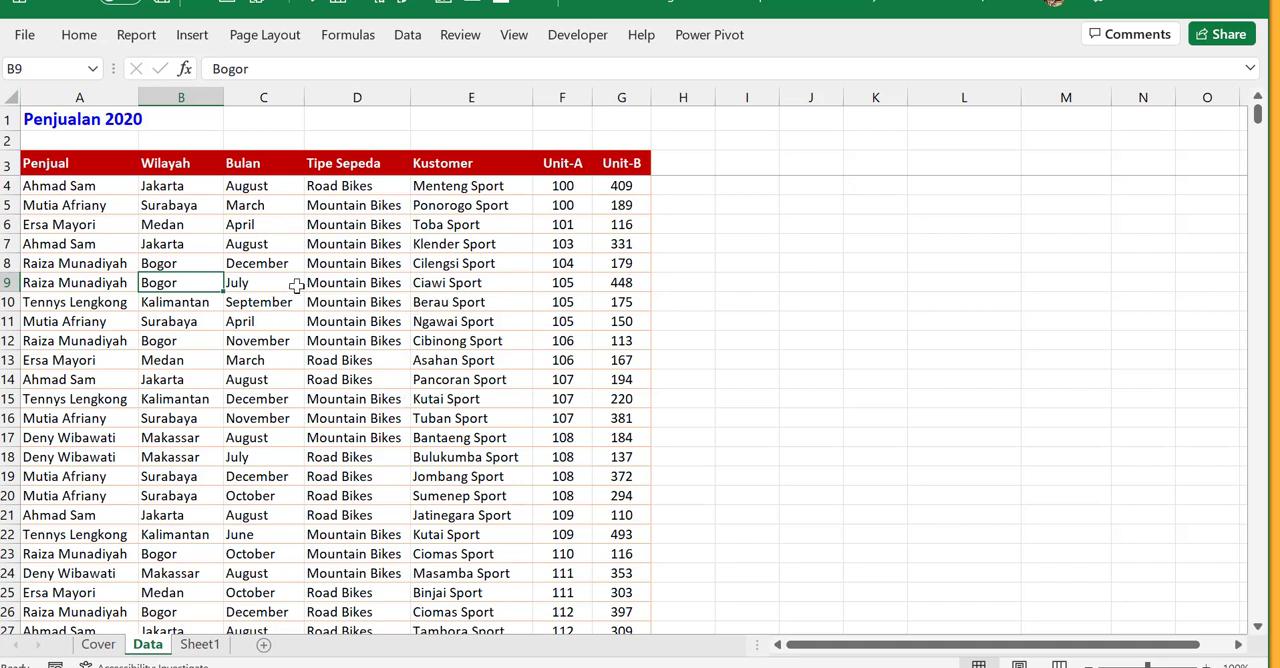
pyautogui.click(336, 396)
pyautogui.click(334, 327)
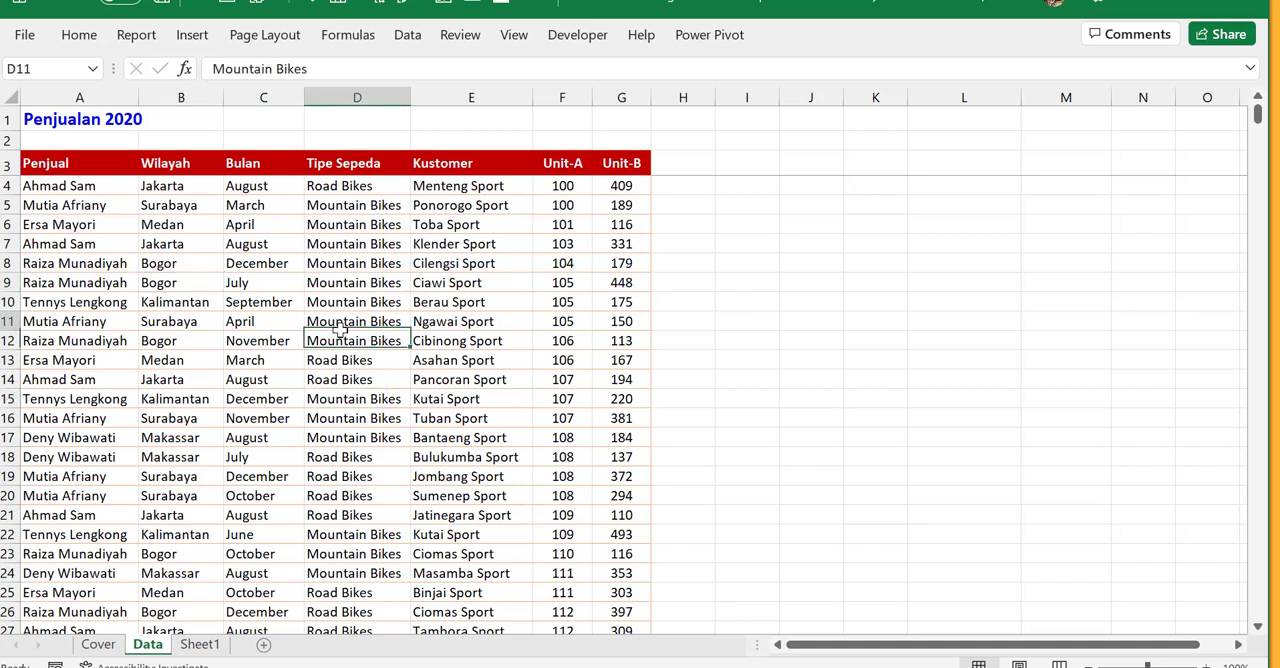
pyautogui.click(284, 321)
pyautogui.click(257, 379)
pyautogui.click(374, 385)
pyautogui.click(430, 314)
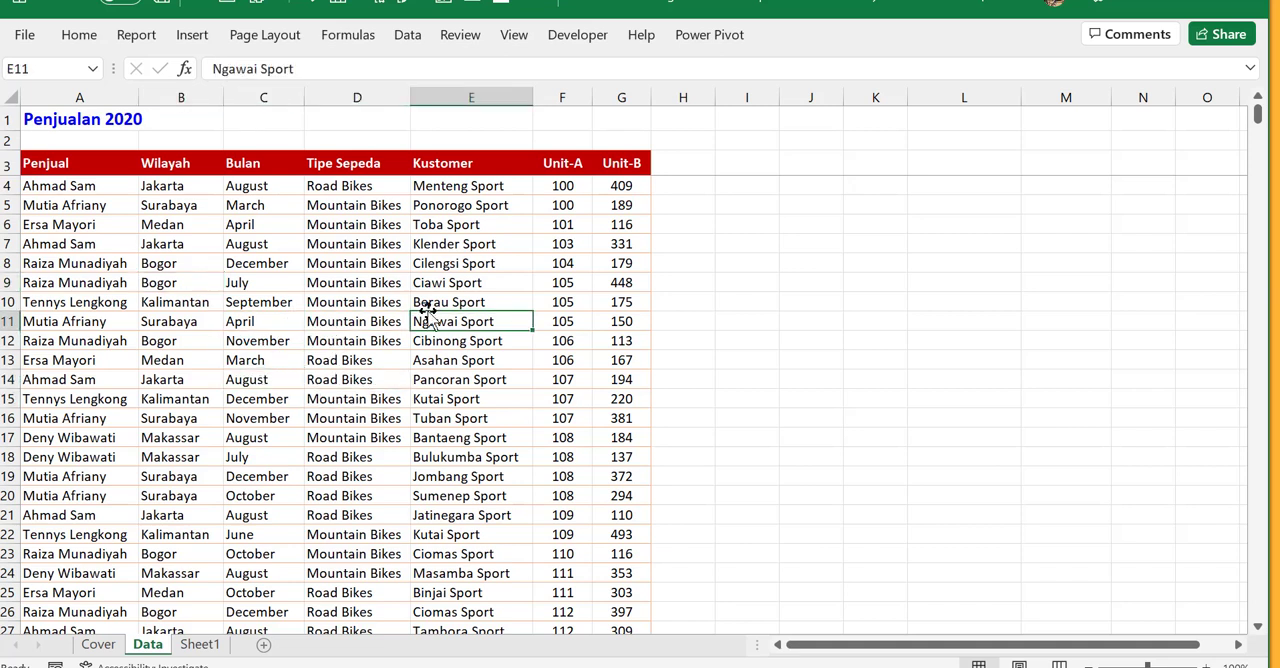
pyautogui.click(322, 299)
pyautogui.click(229, 326)
pyautogui.click(325, 396)
pyautogui.click(330, 322)
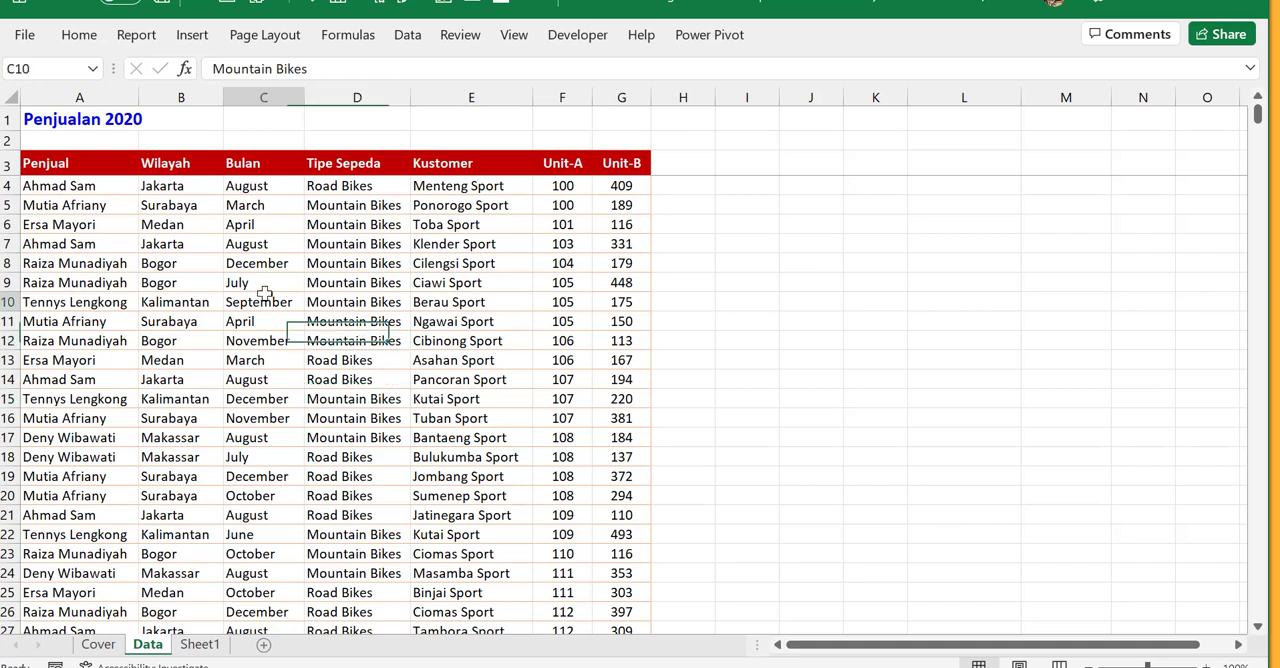
pyautogui.click(262, 398)
pyautogui.click(343, 366)
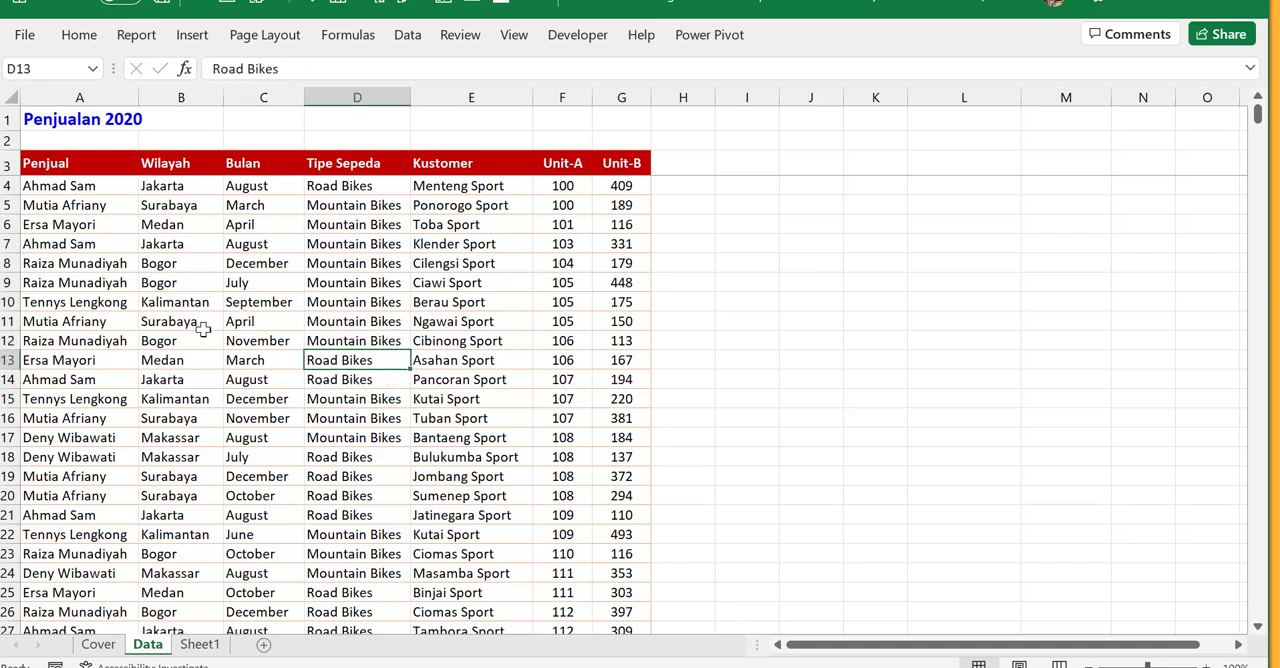
# - Select cell C11 inside the sales table and bring up the Recommended PivotTables for its data
pyautogui.click(264, 325)
pyautogui.click(267, 325)
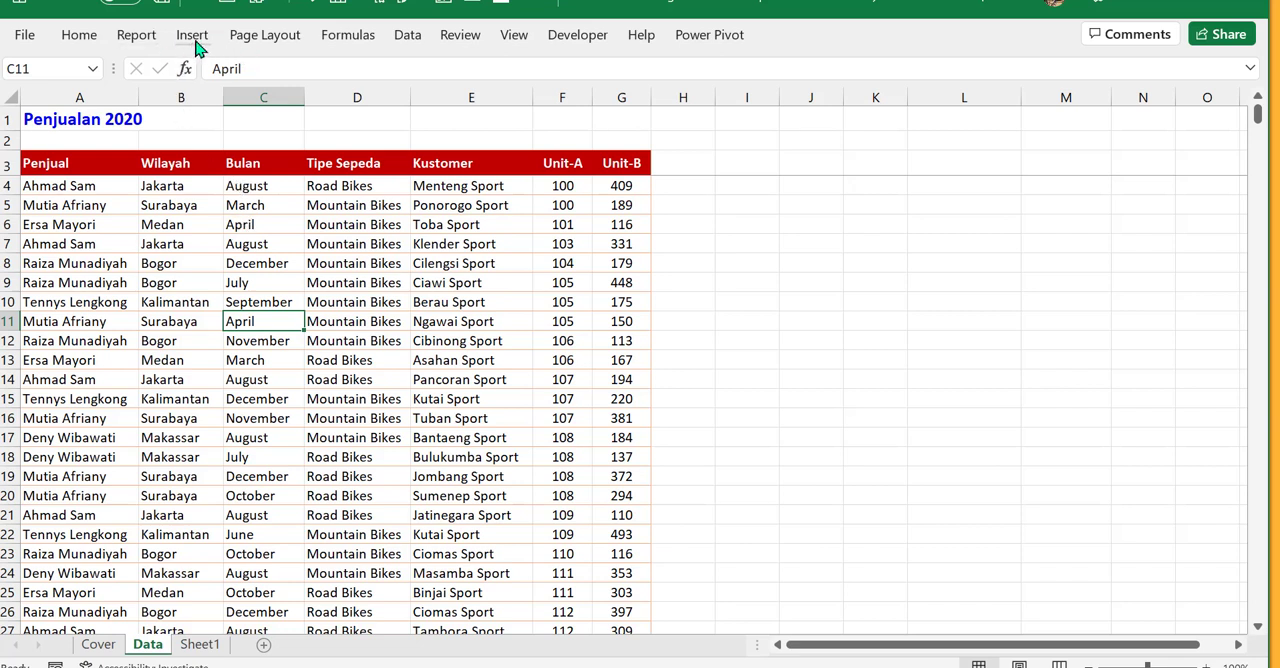
pyautogui.press('ctrl')
pyautogui.press('ctrl')
pyautogui.press('ctrl')
pyautogui.press('ctrl')
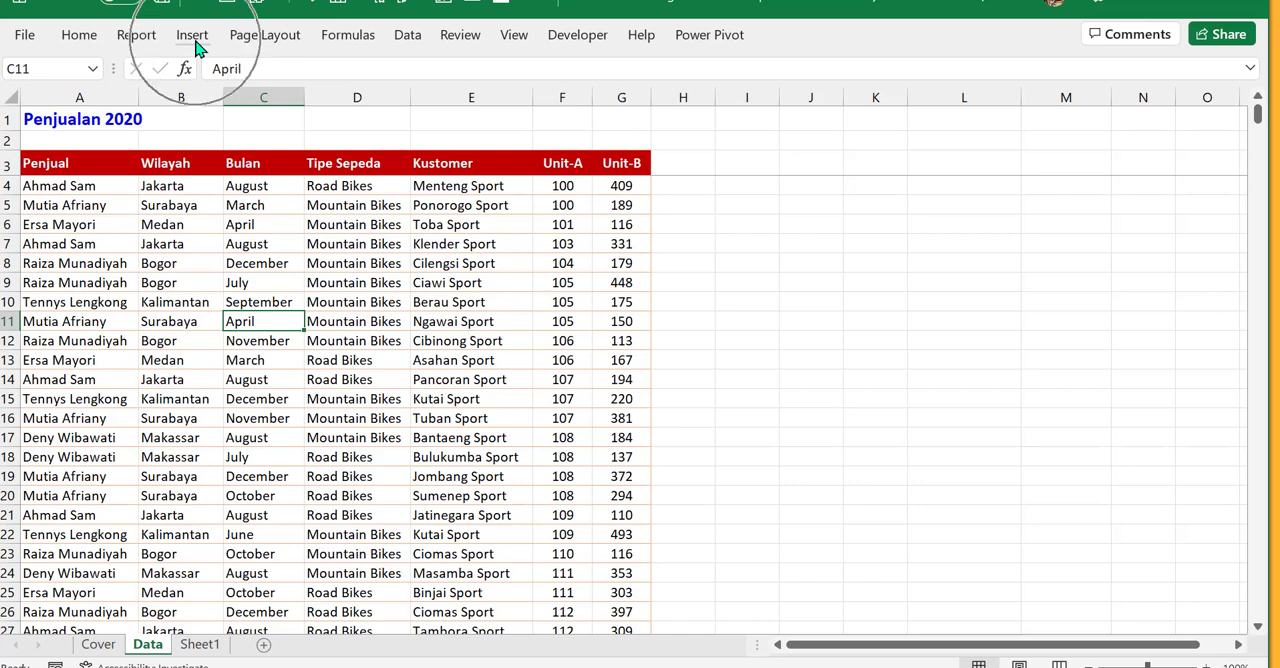
pyautogui.press('ctrl')
pyautogui.press('ctrl')
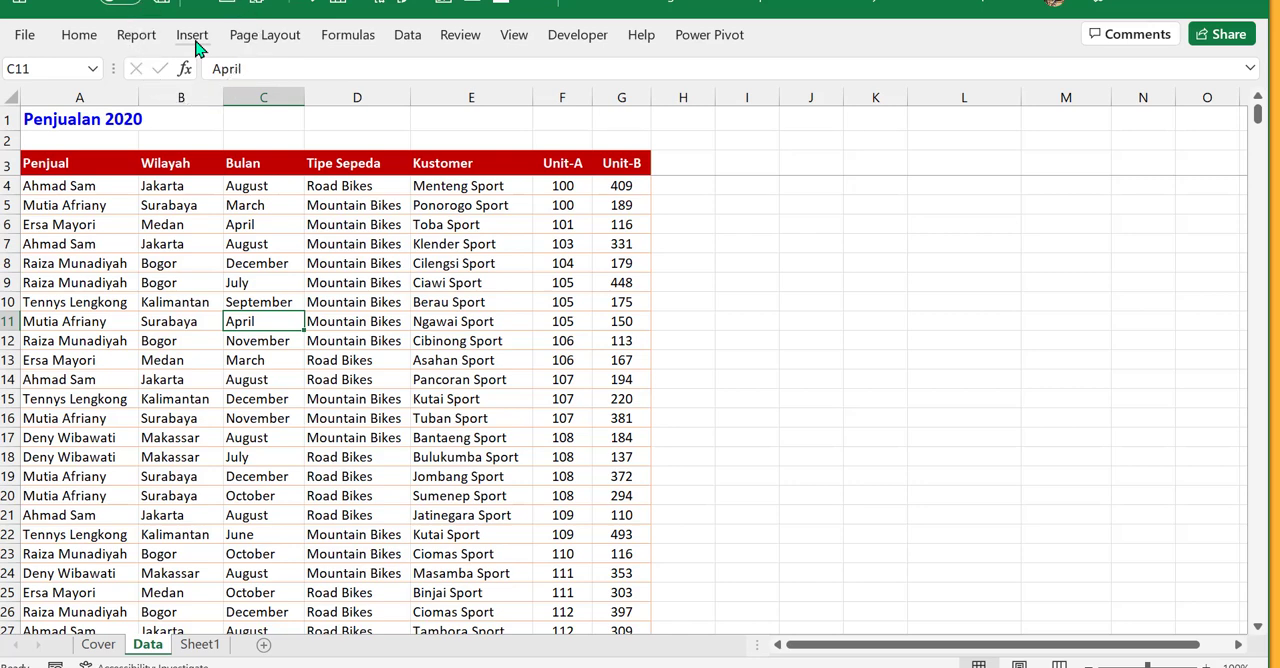
pyautogui.press('ctrl')
pyautogui.press('ctrl')
pyautogui.click(193, 38)
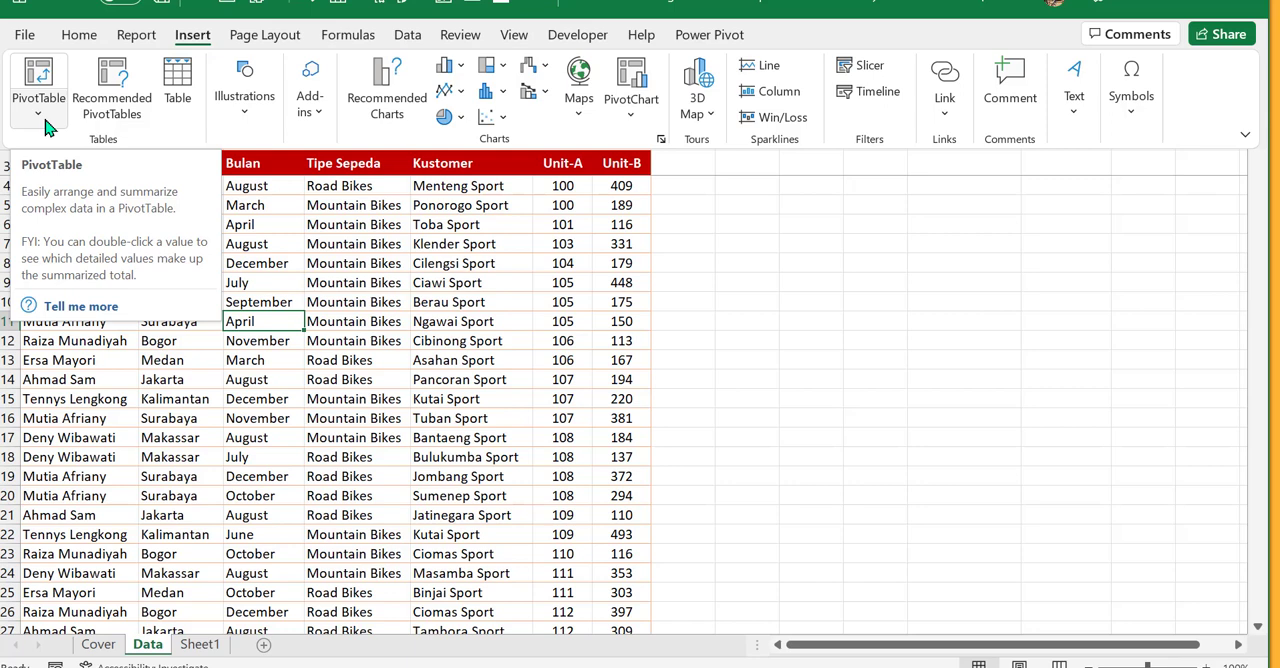
pyautogui.click(365, 334)
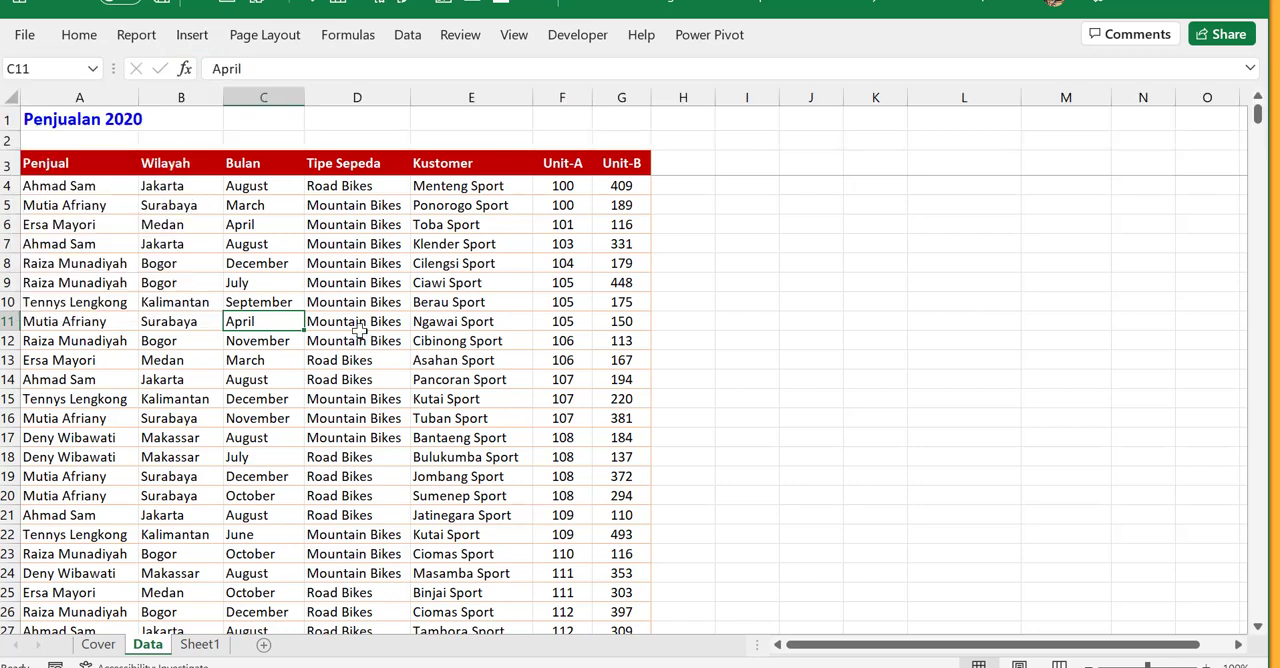
pyautogui.click(192, 38)
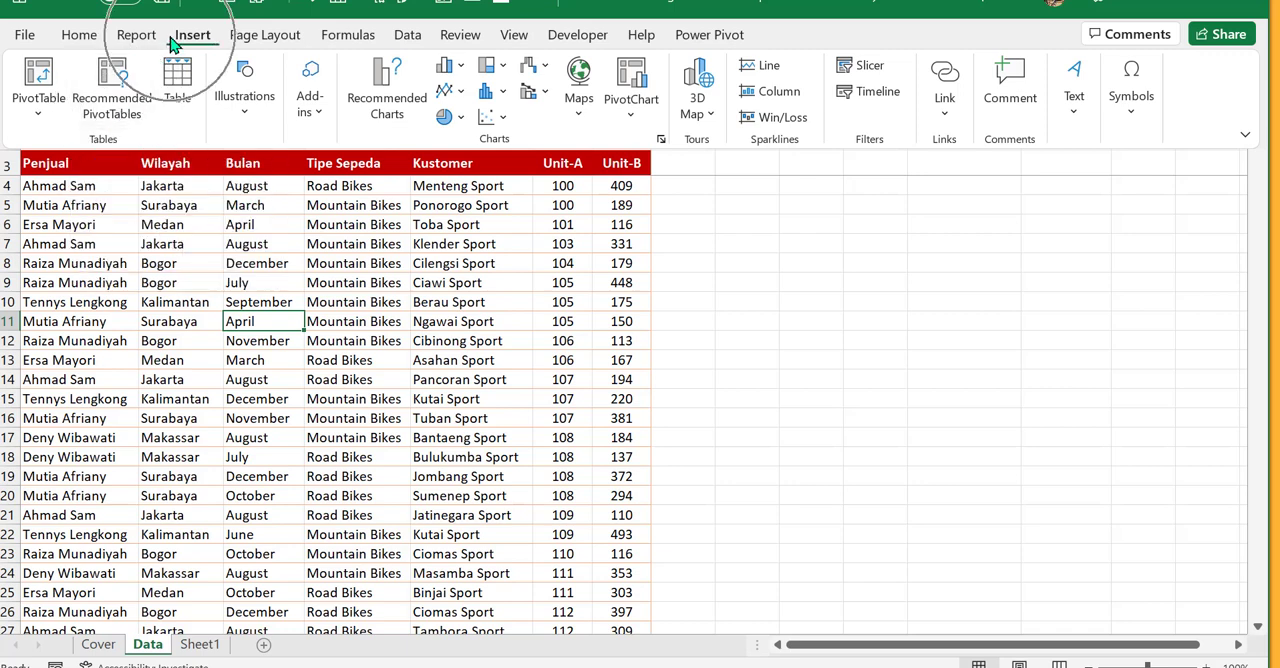
pyautogui.click(125, 115)
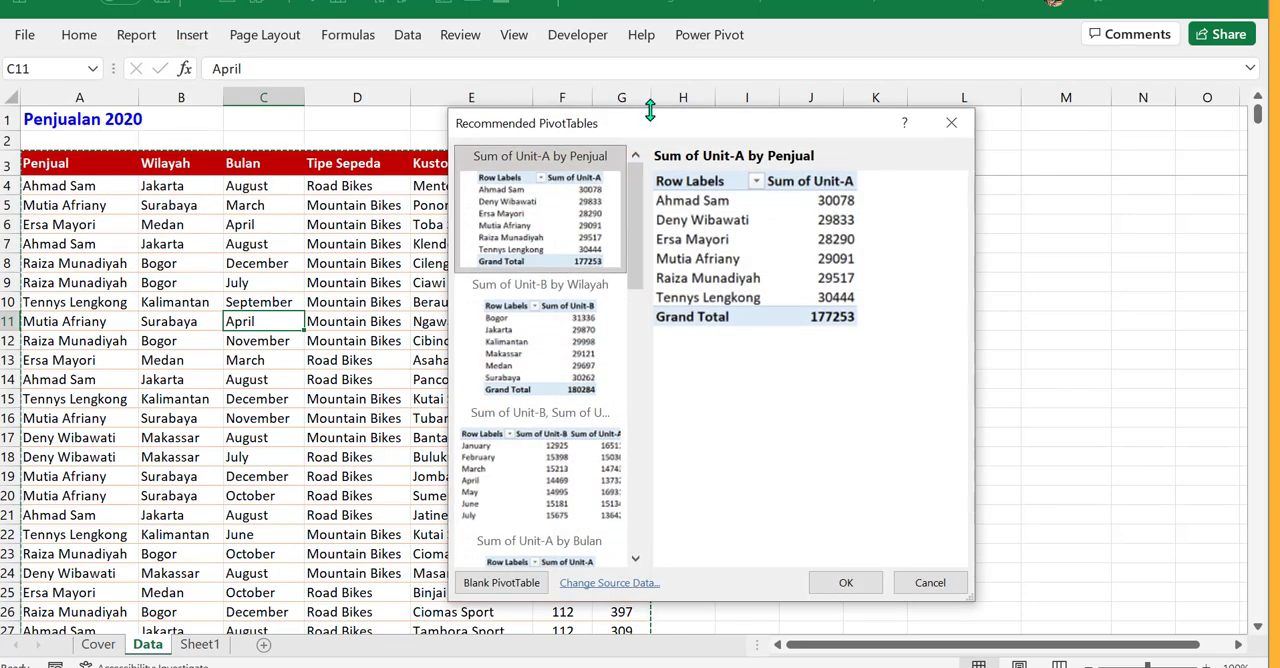
# - Reposition the Recommended PivotTables dialog over the sheet and examine the Sum of Unit-A by Penjual preview
pyautogui.moveTo(641, 136); pyautogui.dragTo(848, 129)
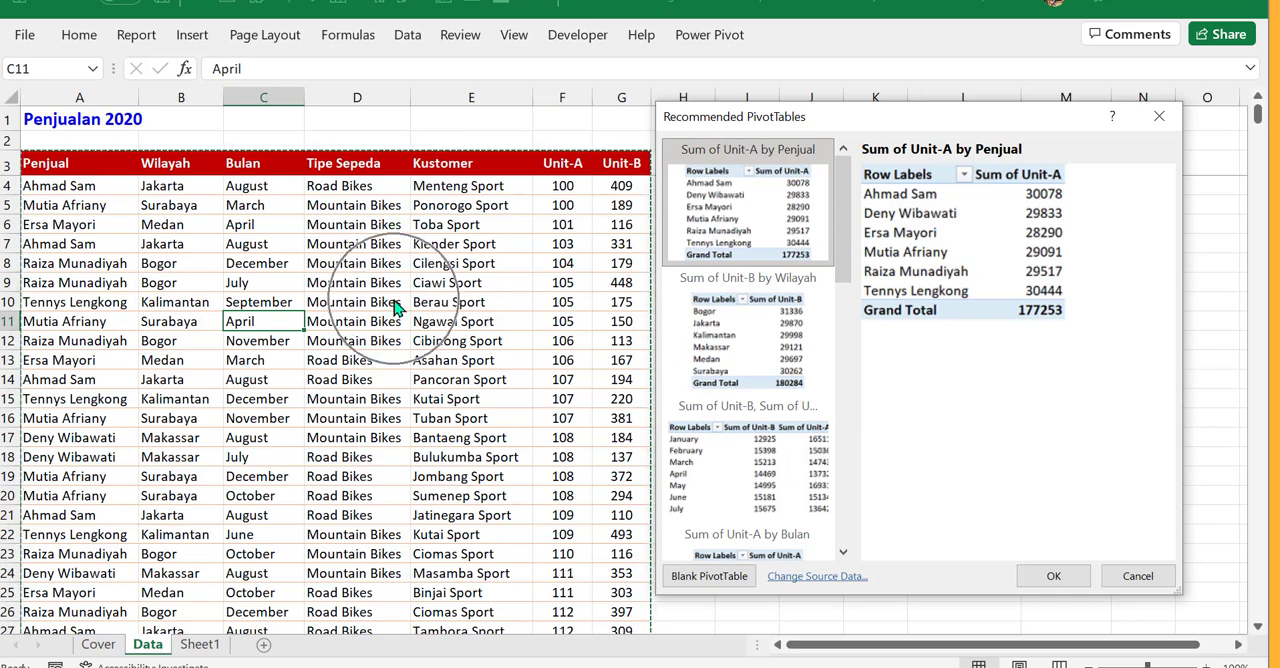
pyautogui.moveTo(908, 114); pyautogui.dragTo(608, 331)
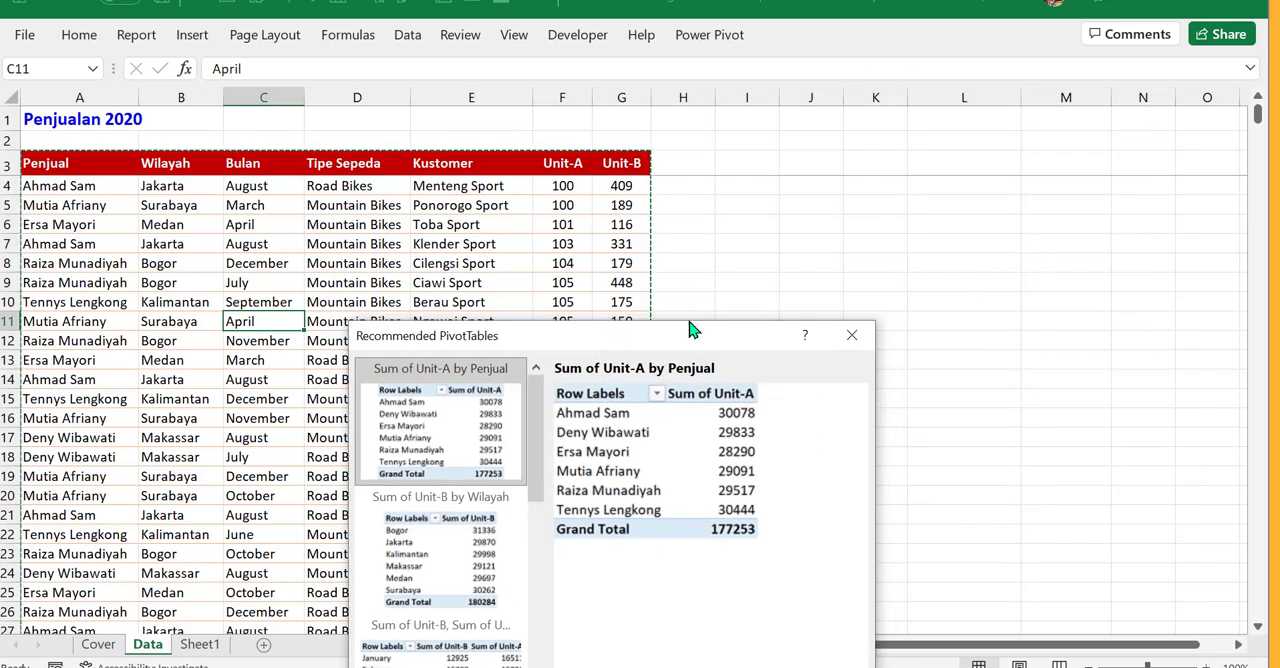
pyautogui.moveTo(700, 332); pyautogui.dragTo(600, 196)
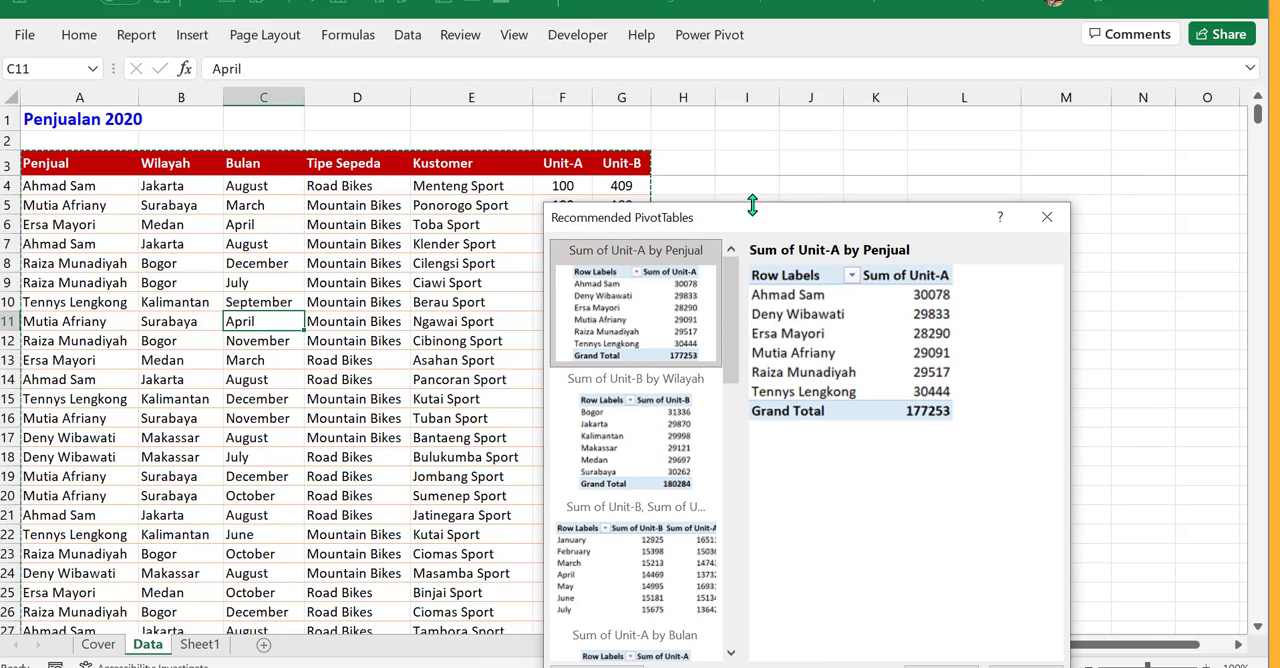
pyautogui.moveTo(792, 180); pyautogui.dragTo(843, 136)
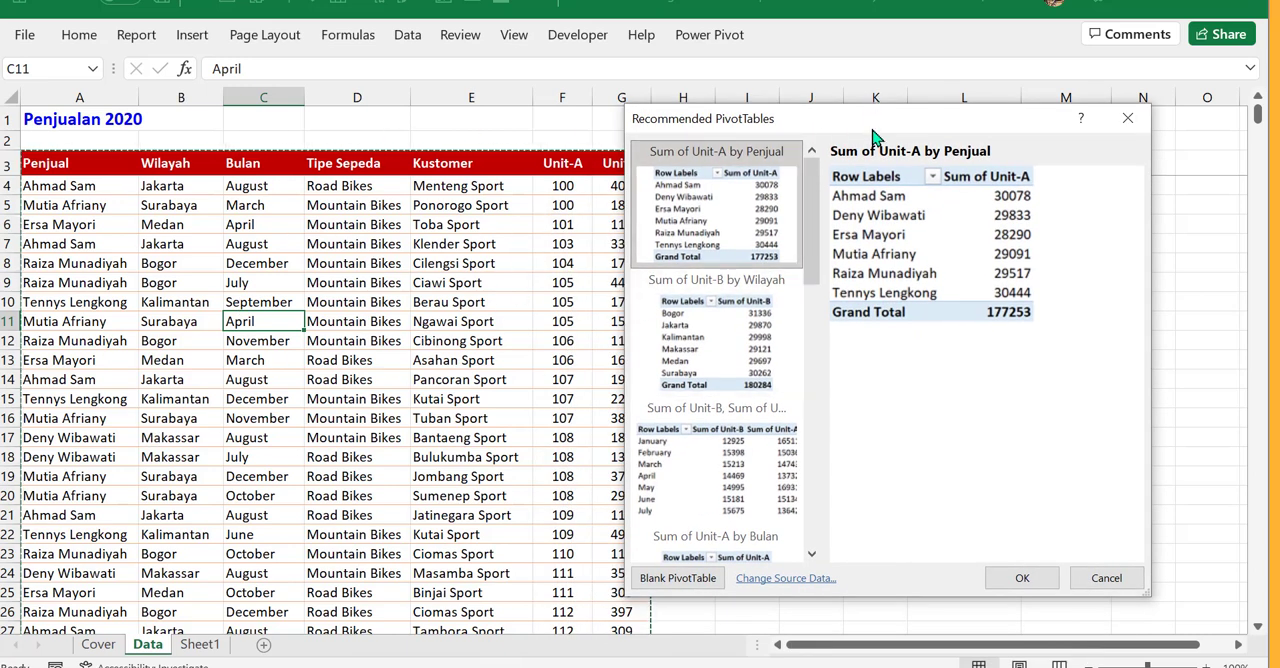
pyautogui.moveTo(874, 132); pyautogui.dragTo(679, 95)
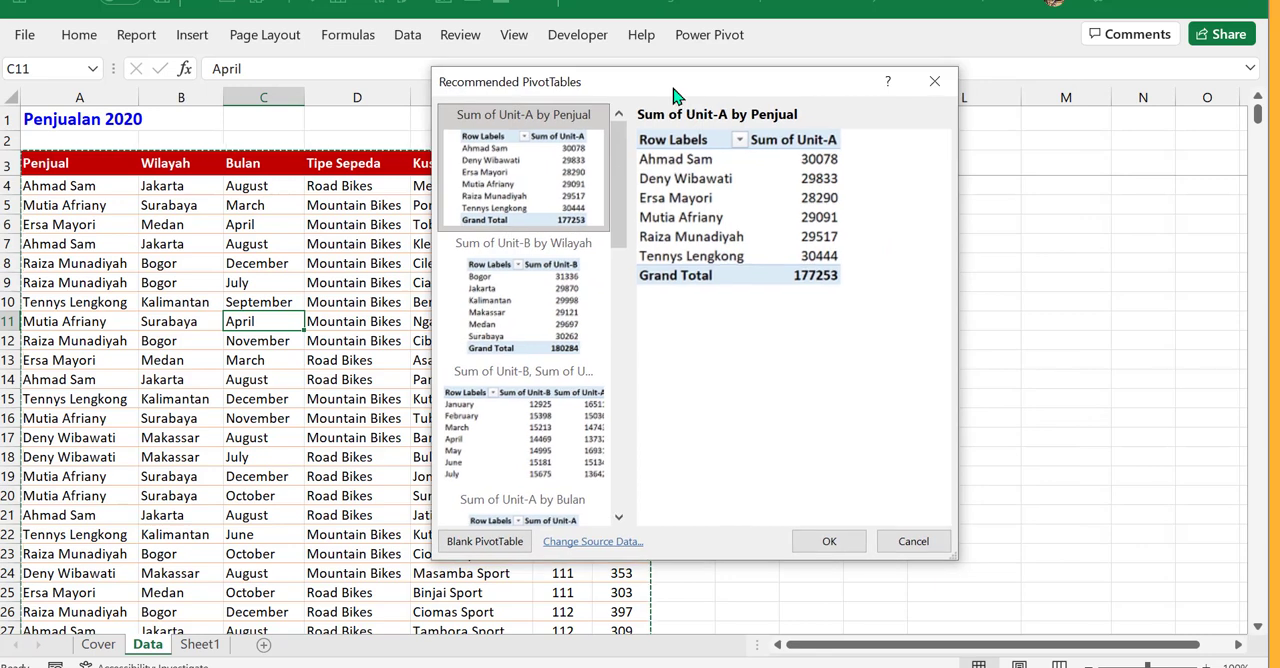
pyautogui.moveTo(617, 163); pyautogui.dragTo(610, 120)
pyautogui.click(822, 170)
pyautogui.click(747, 249)
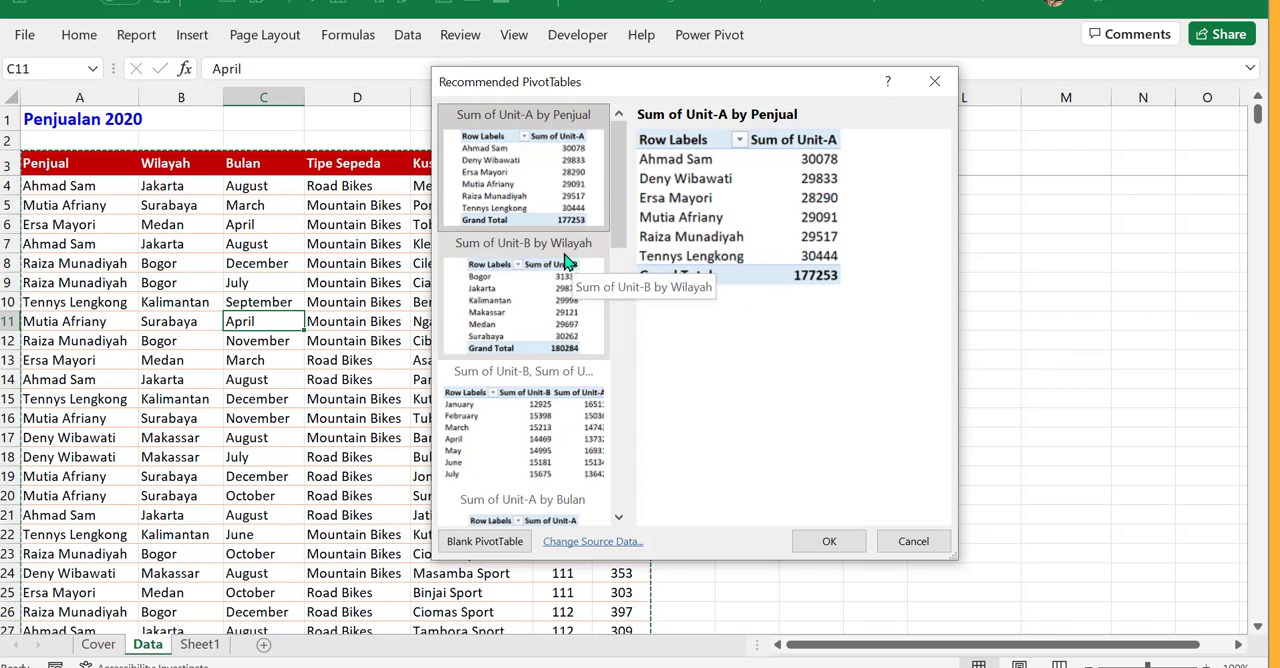
# - Preview the recommended Sum of Unit-B by Wilayah PivotTable
pyautogui.click(540, 313)
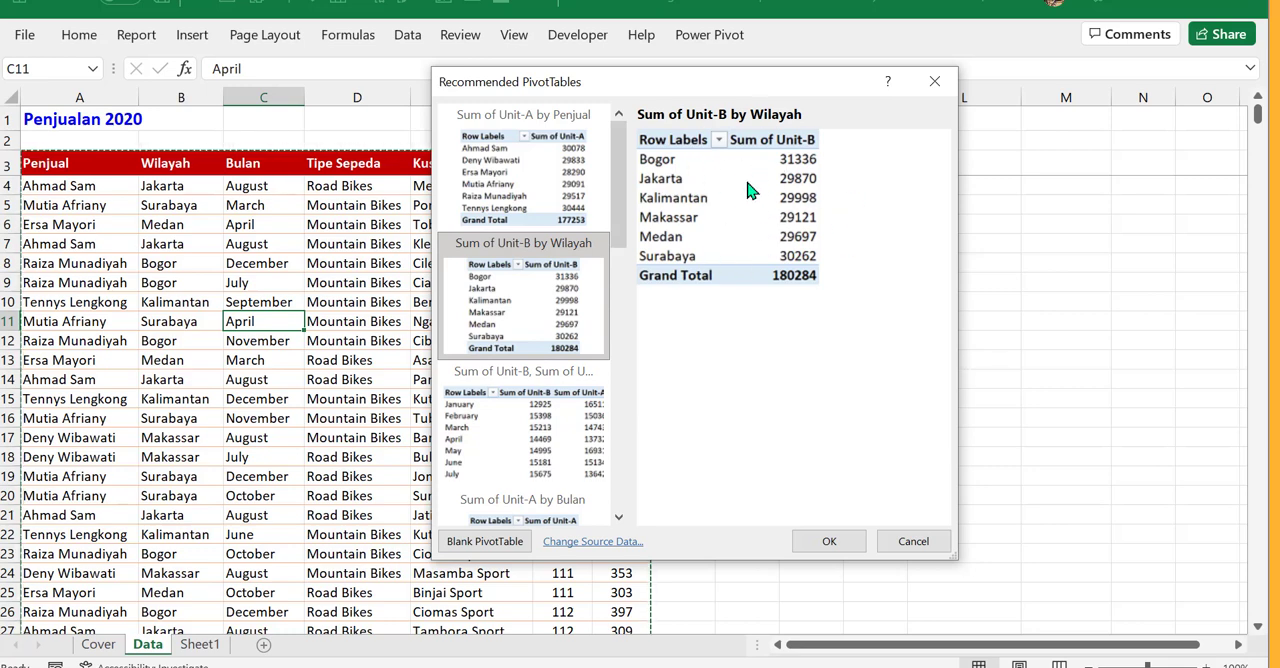
pyautogui.click(550, 295)
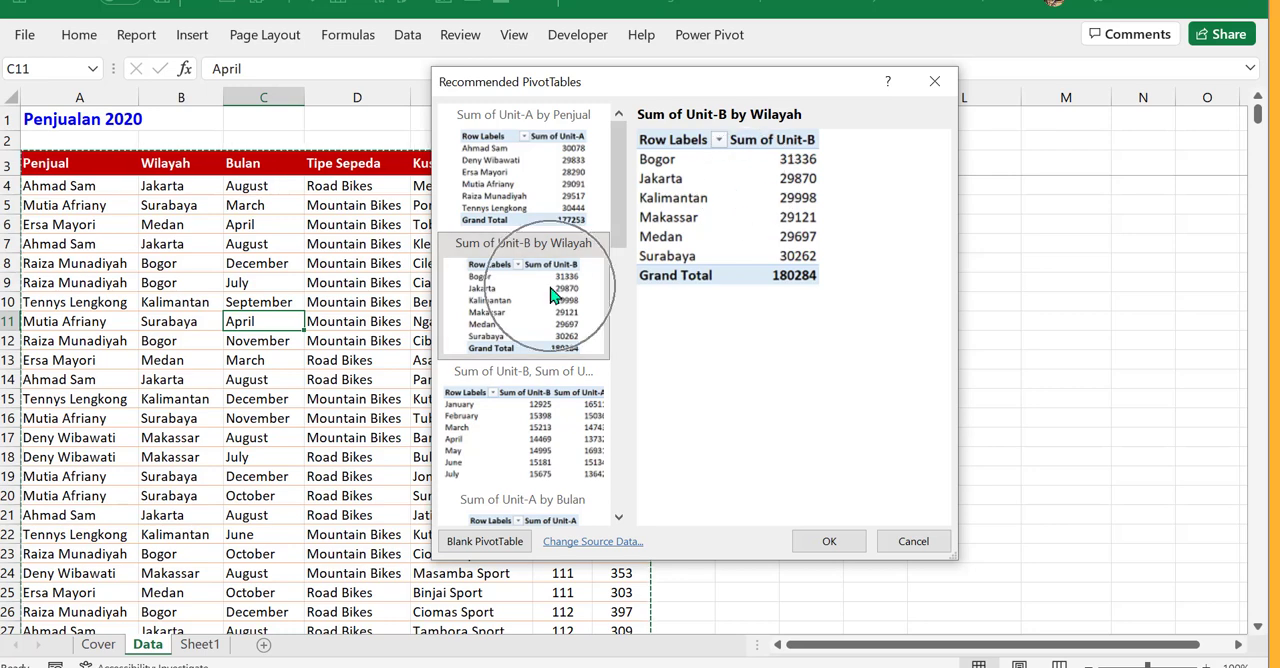
pyautogui.moveTo(622, 215); pyautogui.dragTo(640, 175)
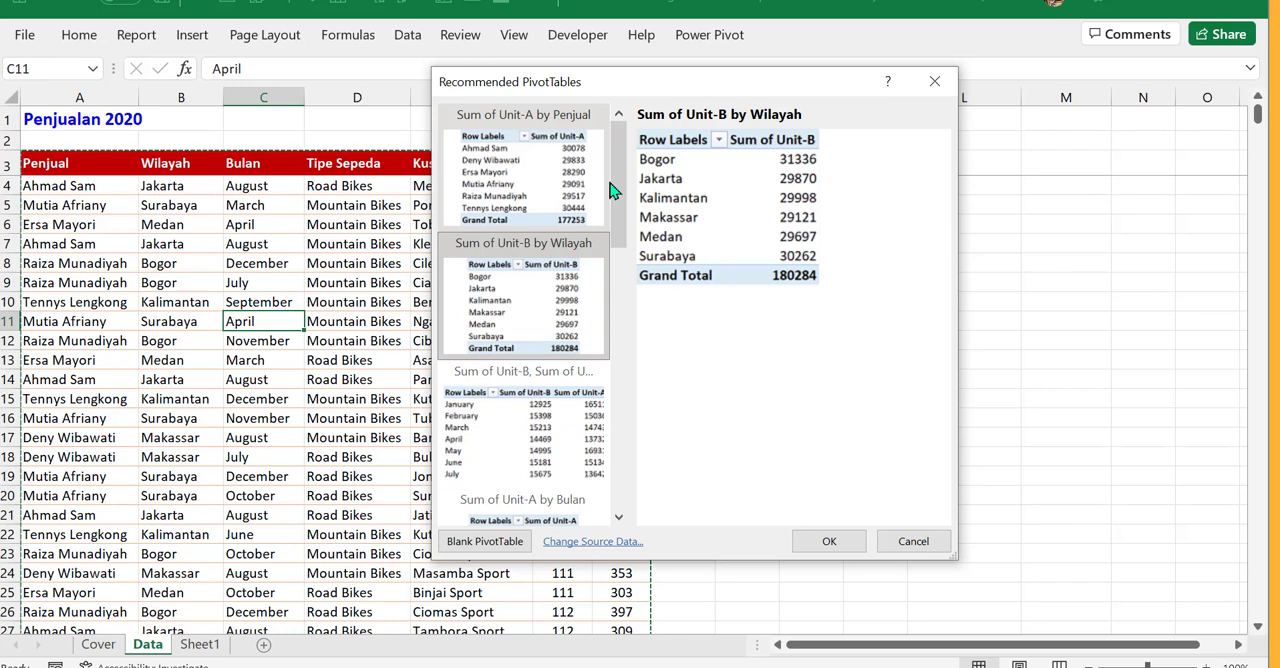
# - Insert the recommended Sum of Unit-A by Penjual PivotTable on a new sheet
pyautogui.click(513, 188)
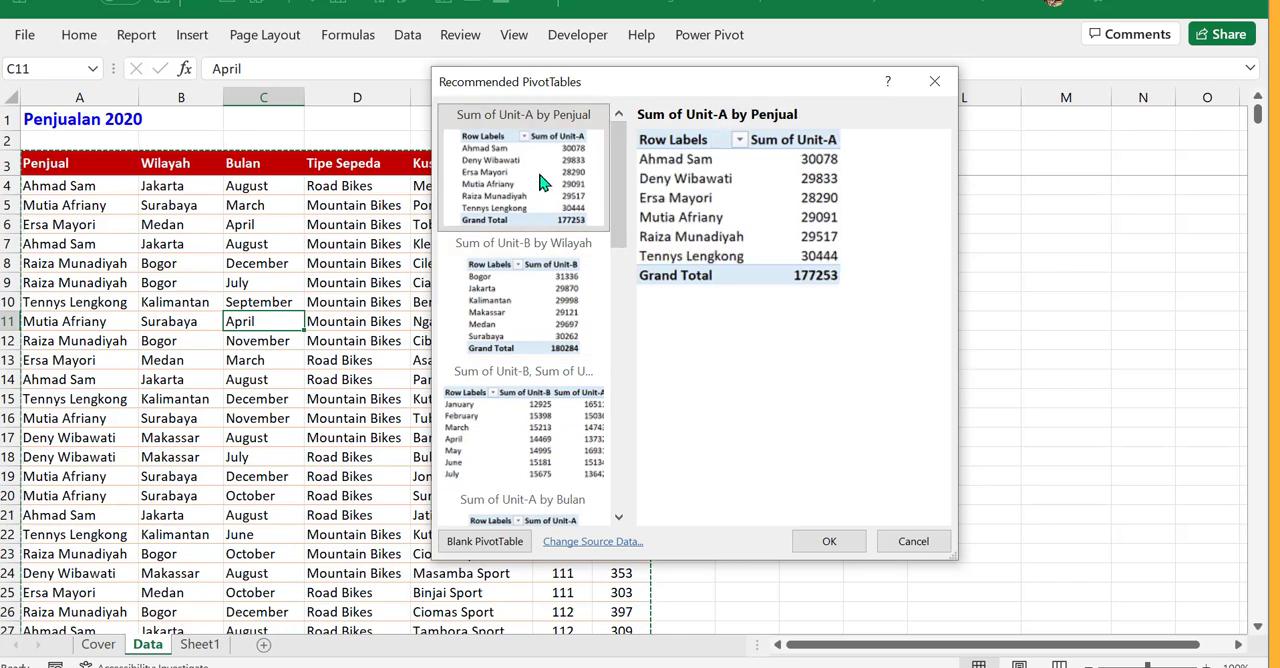
pyautogui.click(540, 180)
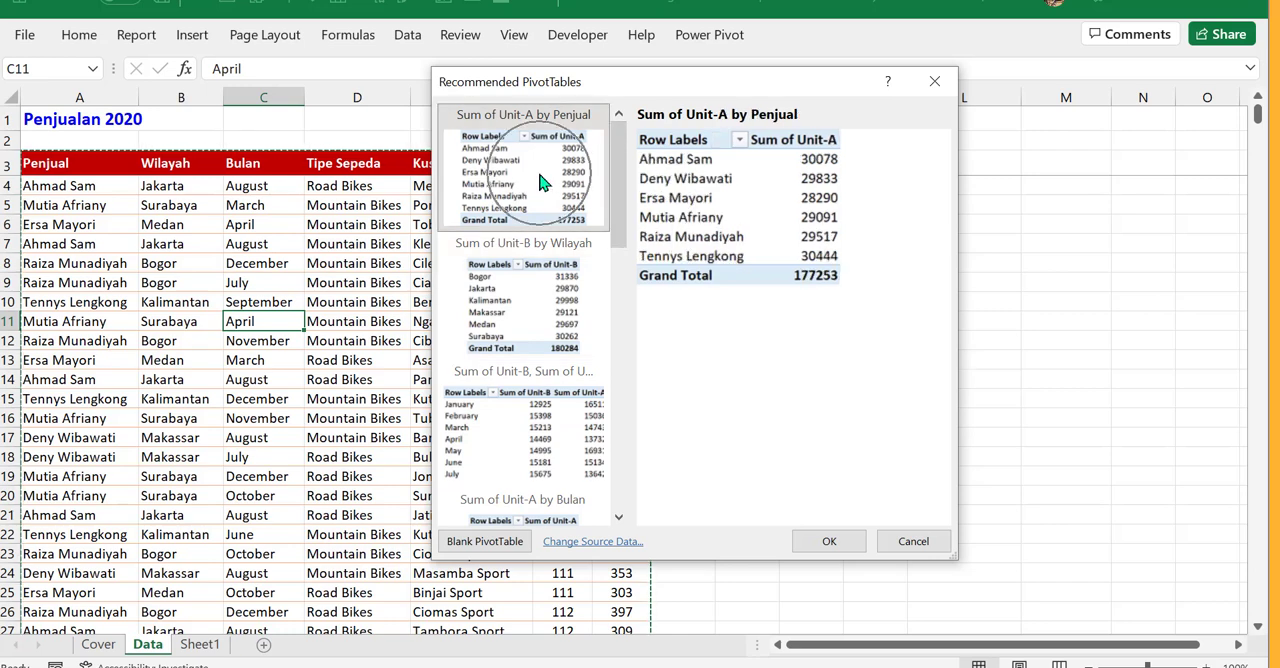
pyautogui.click(838, 541)
pyautogui.click(837, 542)
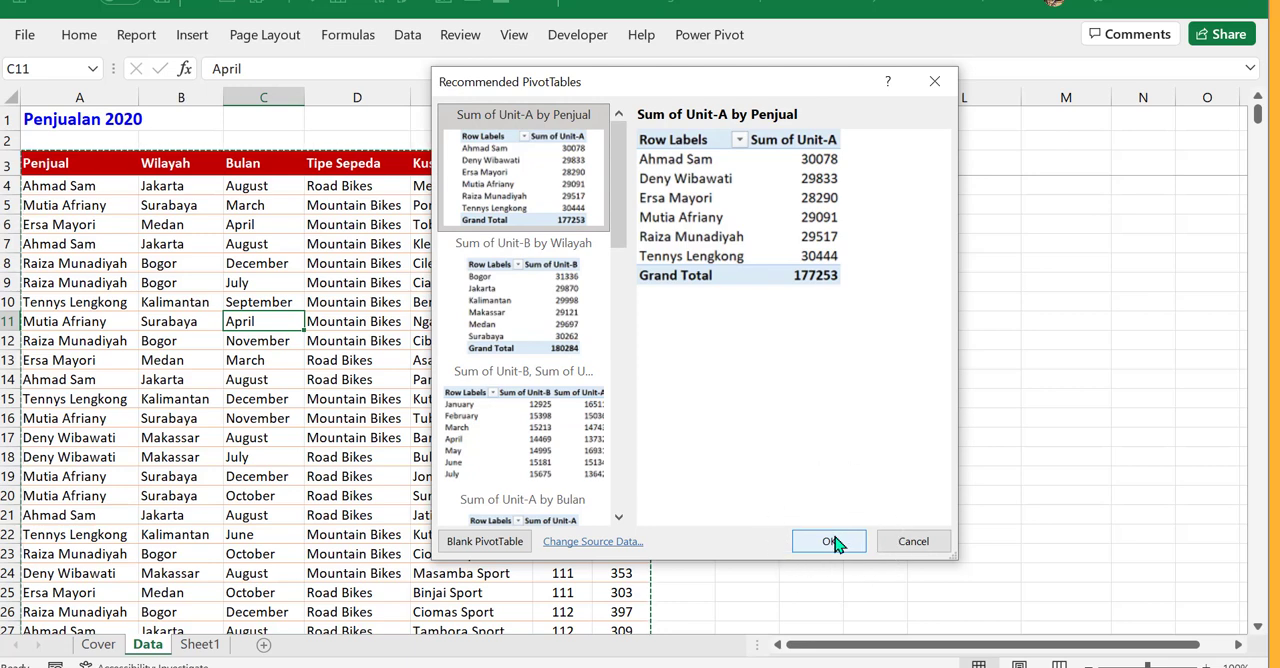
pyautogui.click(837, 542)
pyautogui.click(837, 542)
pyautogui.click(837, 542)
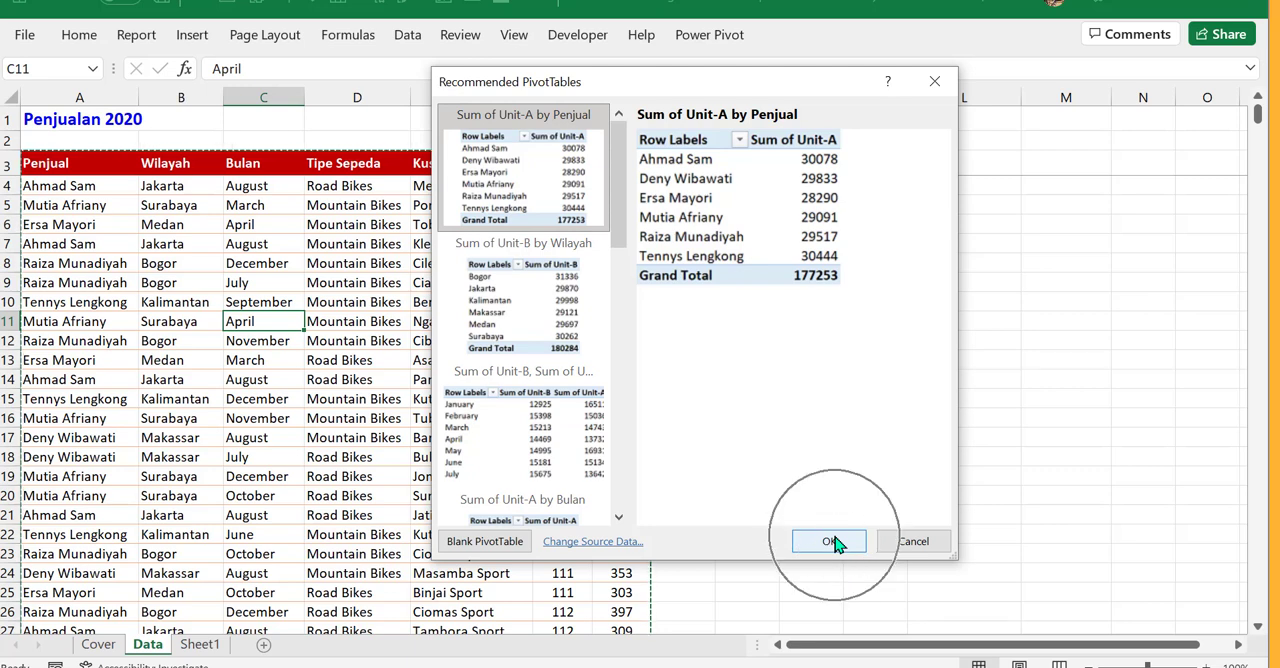
pyautogui.click(837, 542)
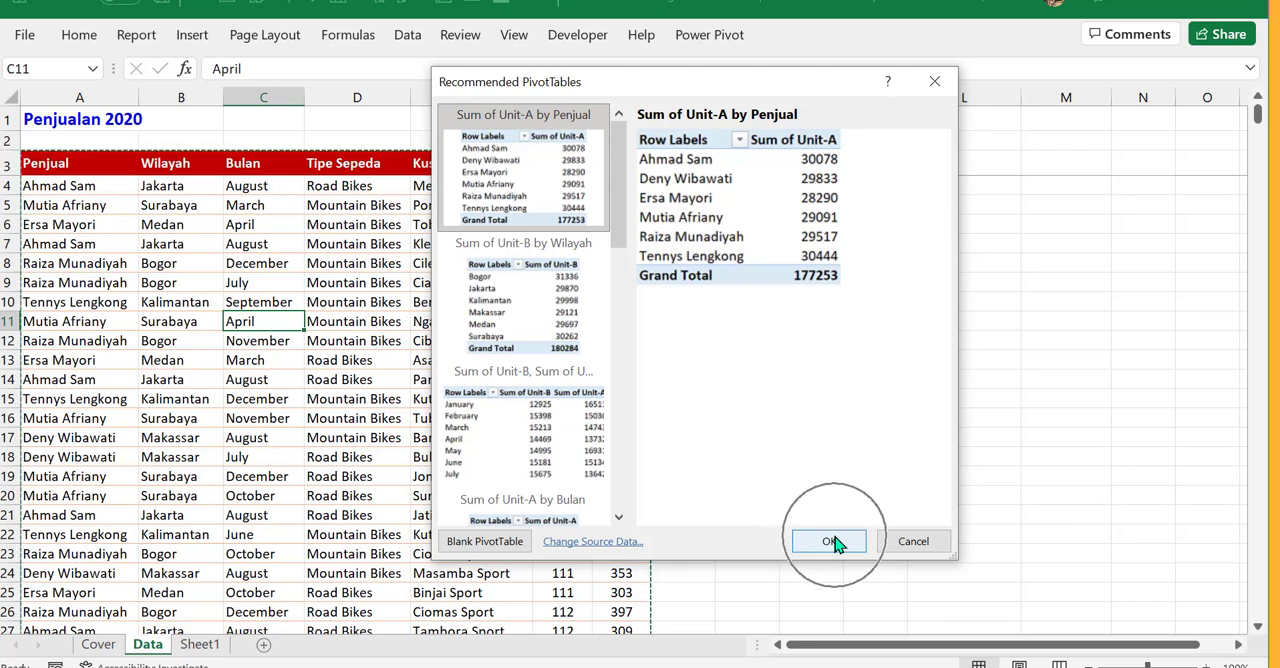
pyautogui.click(837, 542)
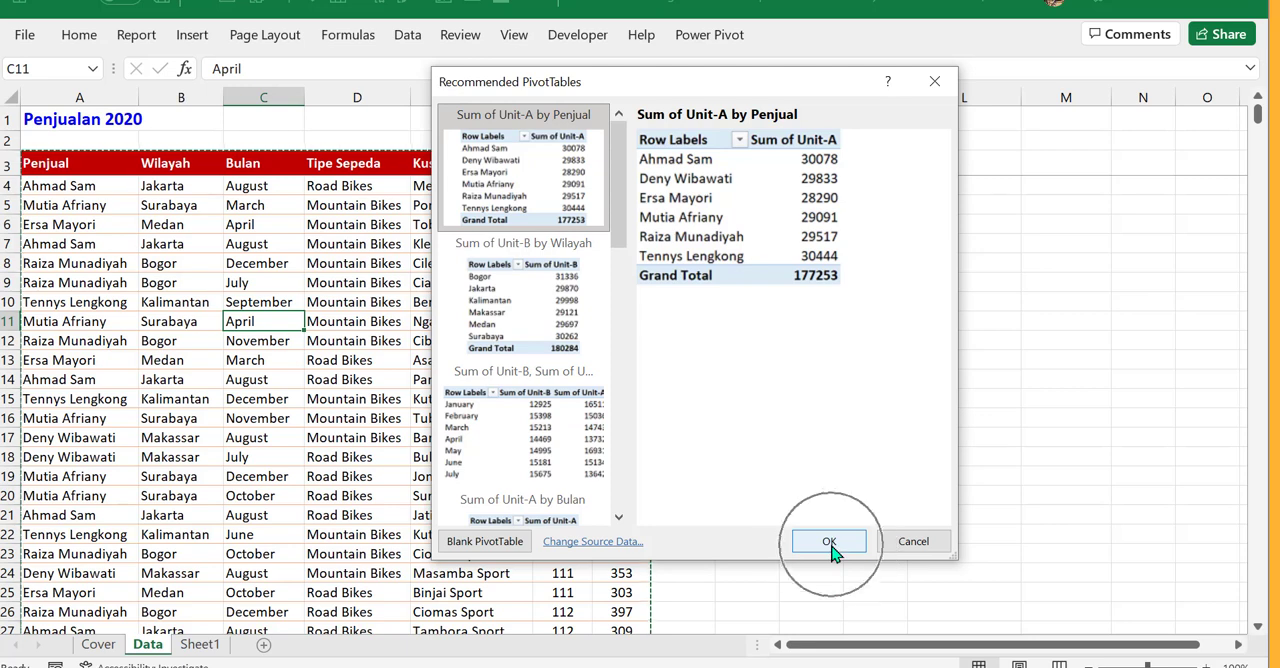
pyautogui.click(837, 542)
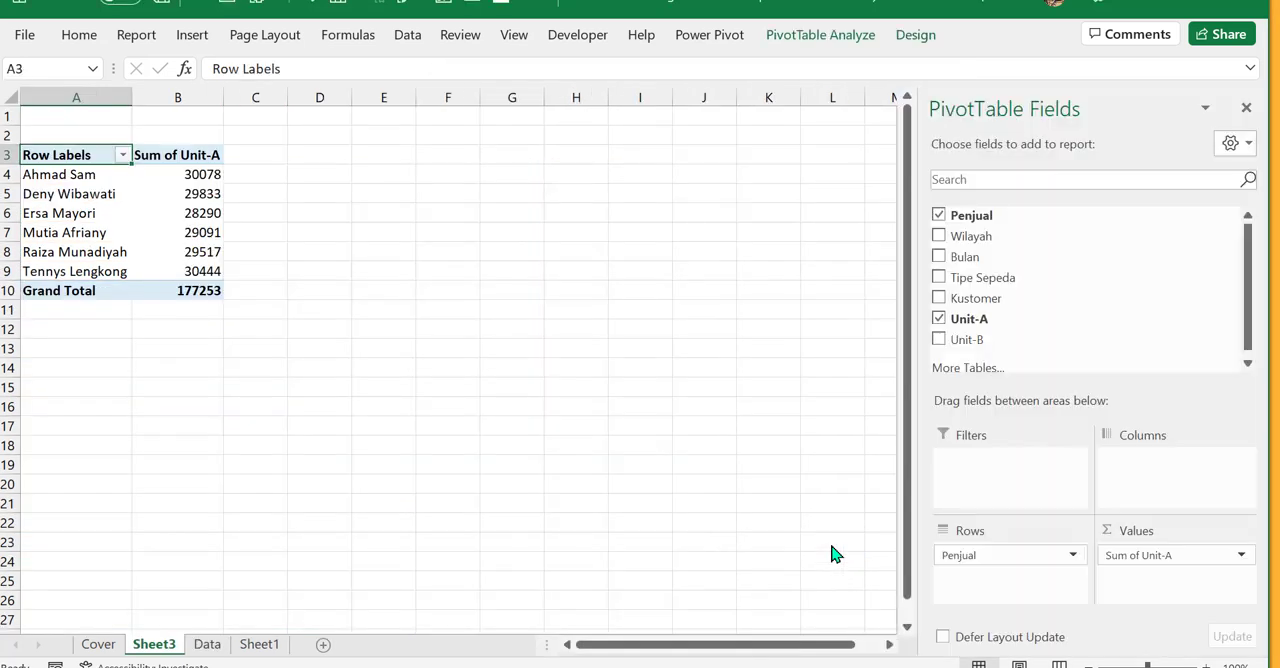
# - Examine the new PivotTable's seller rows, Unit-A sums and the sheet that holds it
pyautogui.click(96, 210)
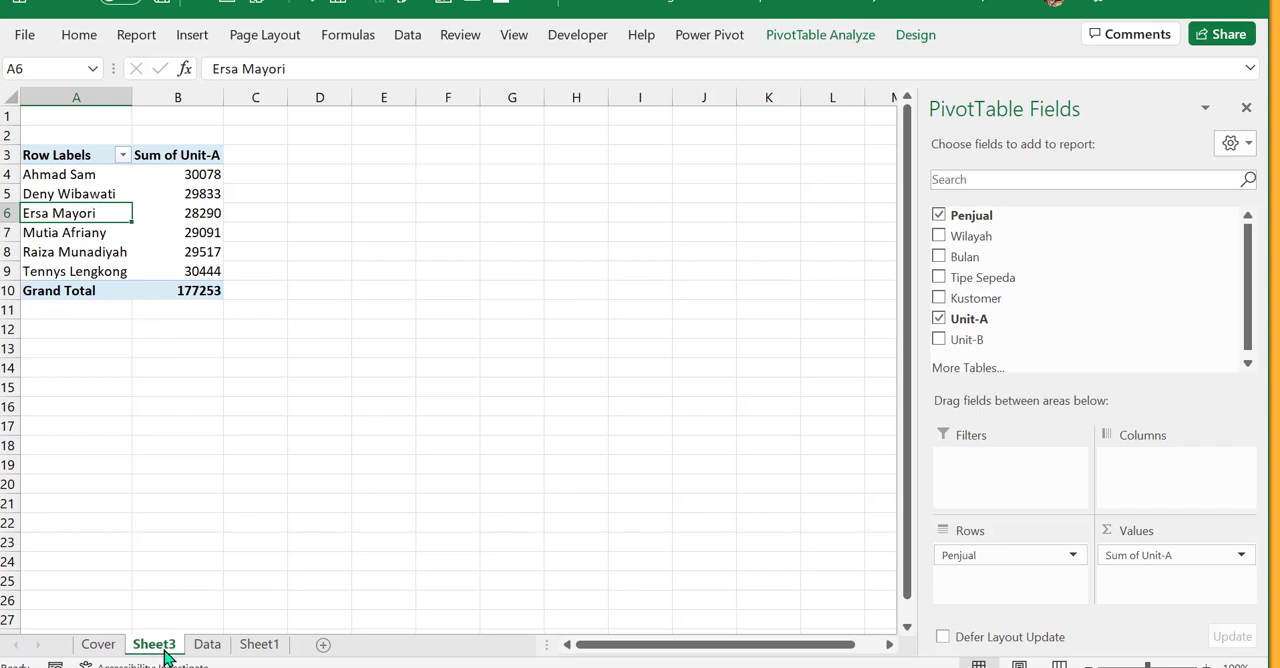
pyautogui.press('ctrl')
pyautogui.press('ctrl')
pyautogui.press('ctrl')
pyautogui.press('ctrl')
pyautogui.press('ctrl')
pyautogui.click(172, 208)
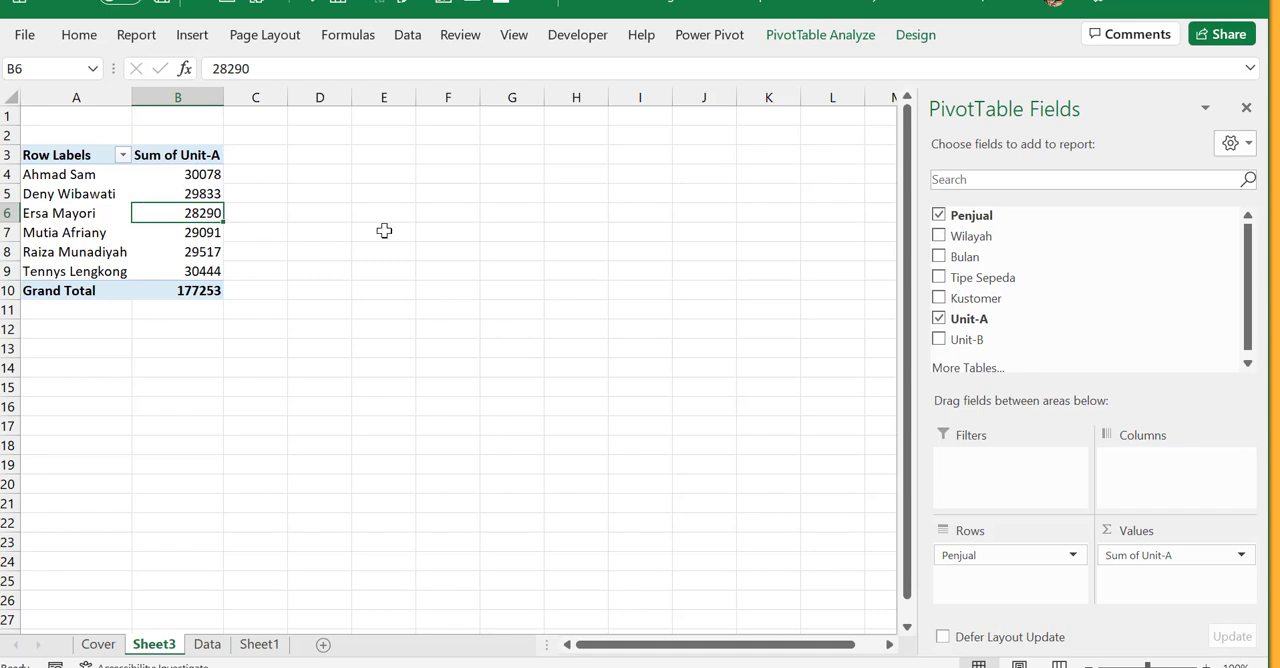
# - Select a blank cell outside the PivotTable, then cells inside it, to check when its field list is shown
pyautogui.click(457, 225)
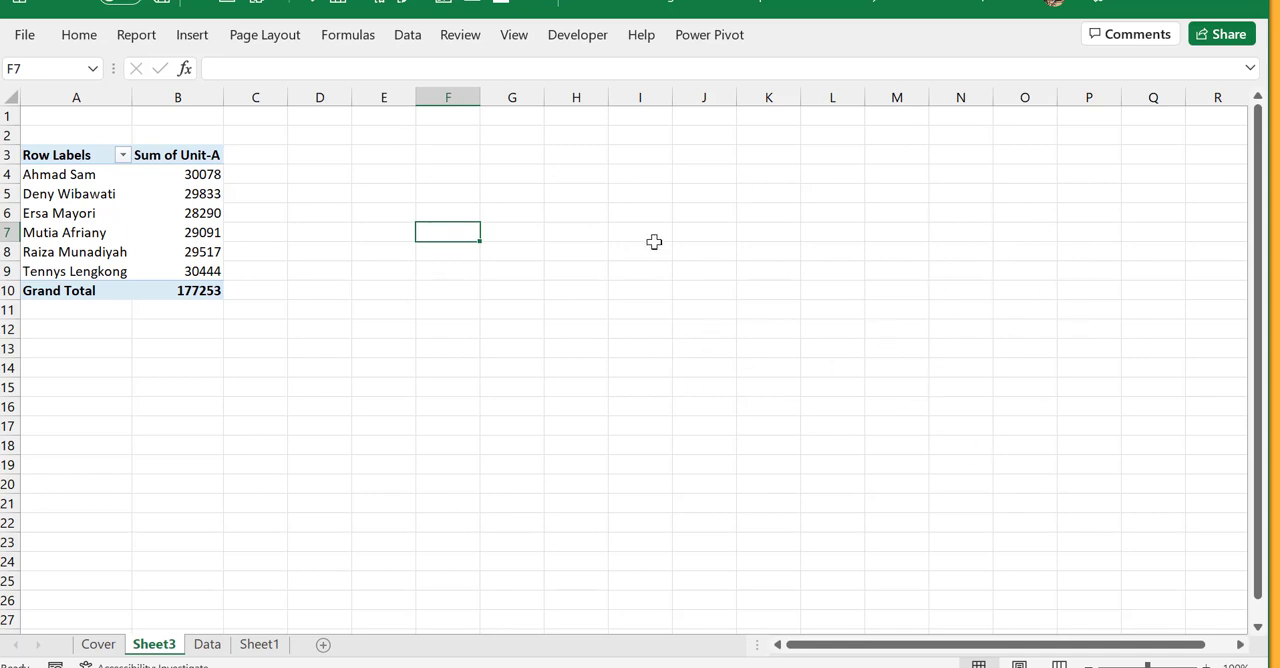
pyautogui.click(108, 200)
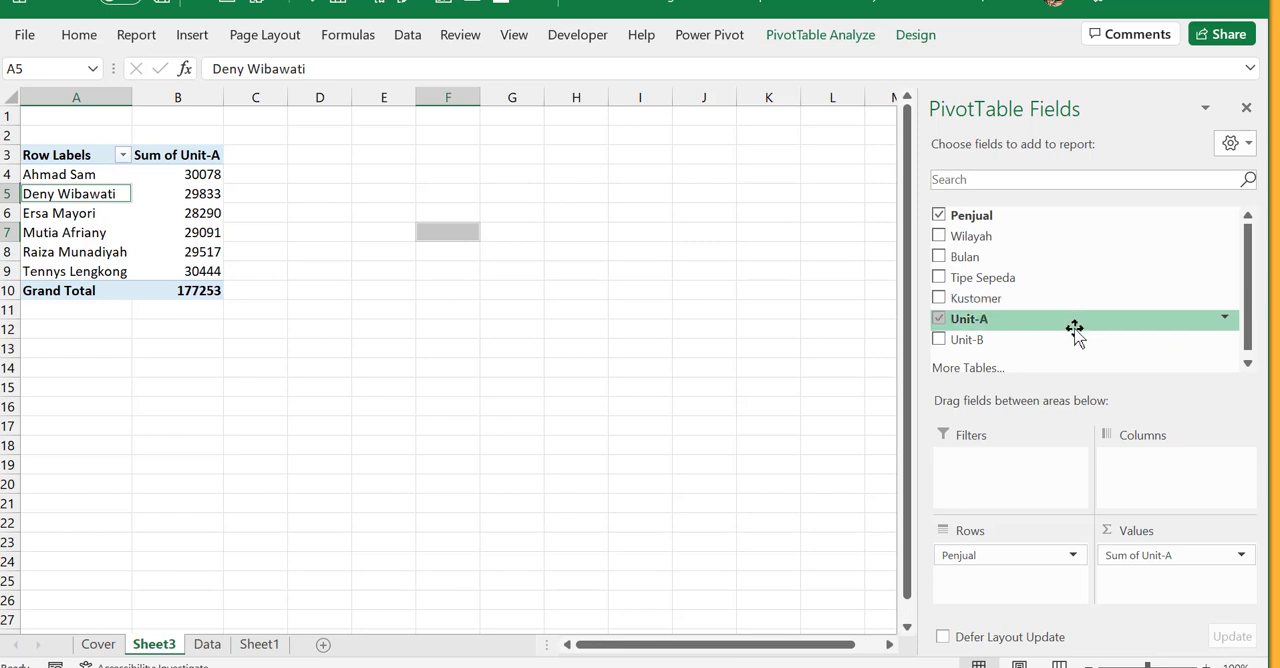
pyautogui.moveTo(139, 258); pyautogui.dragTo(148, 241)
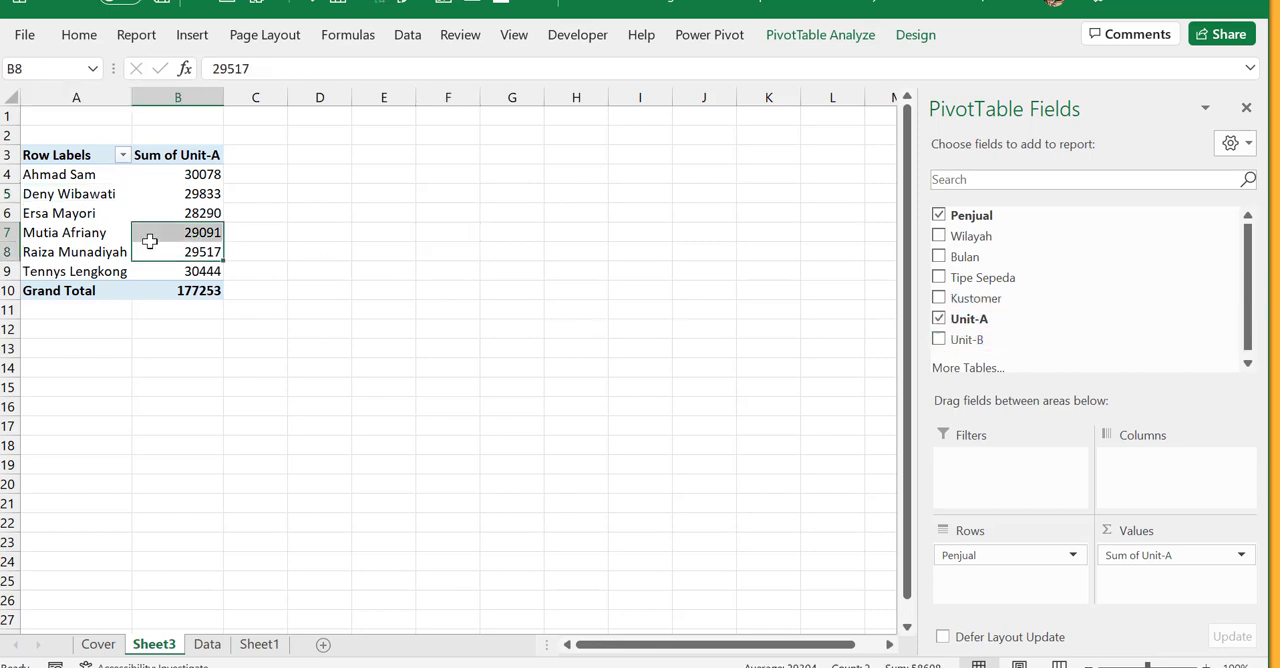
pyautogui.click(129, 199)
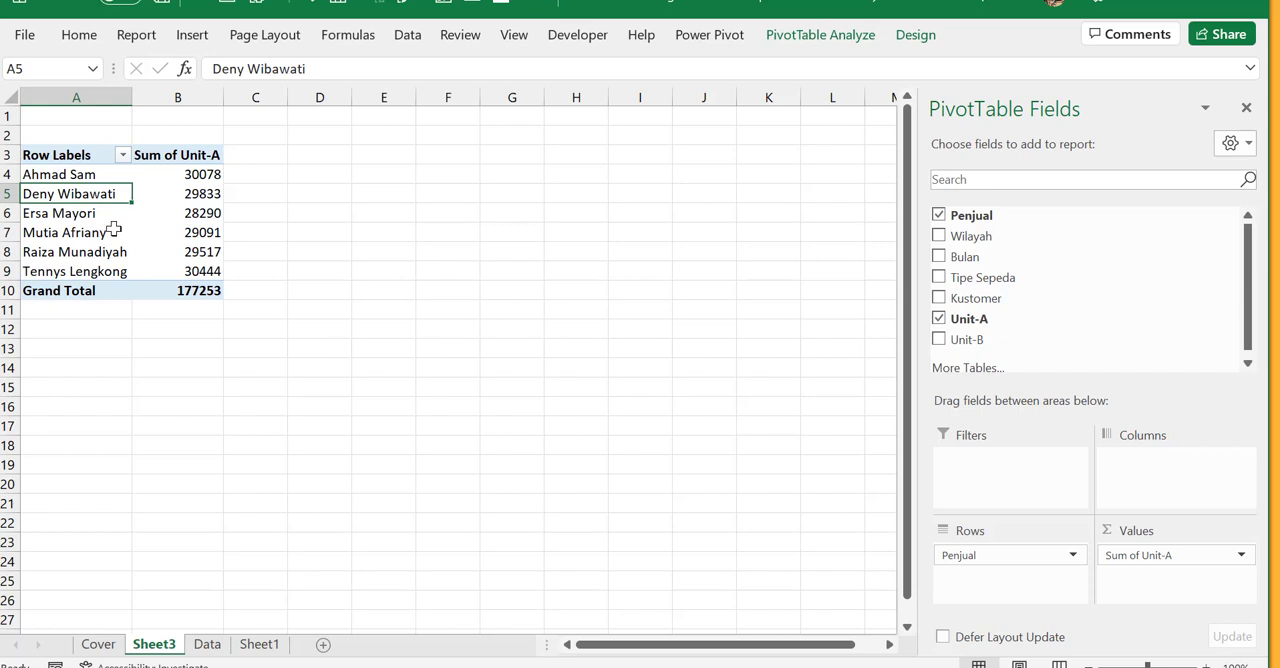
# - Close the PivotTable Fields pane and select several seller cells in the PivotTable to check whether the pane returns
pyautogui.click(1247, 110)
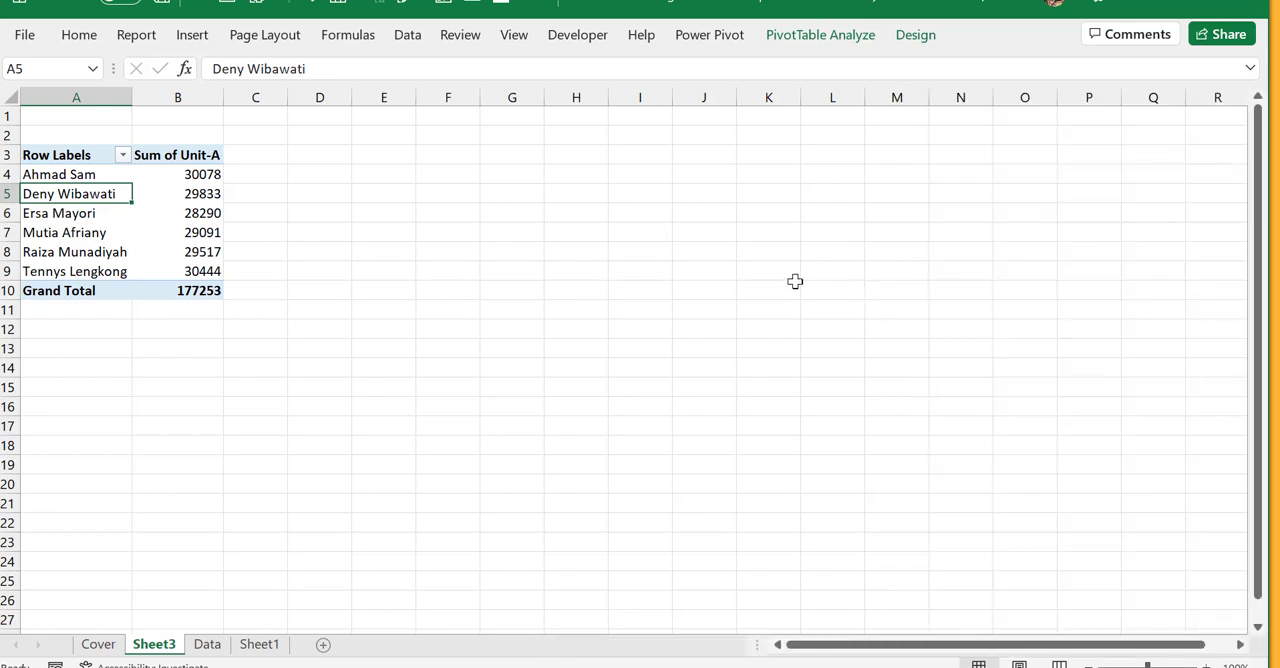
pyautogui.click(48, 238)
pyautogui.click(98, 193)
pyautogui.click(99, 247)
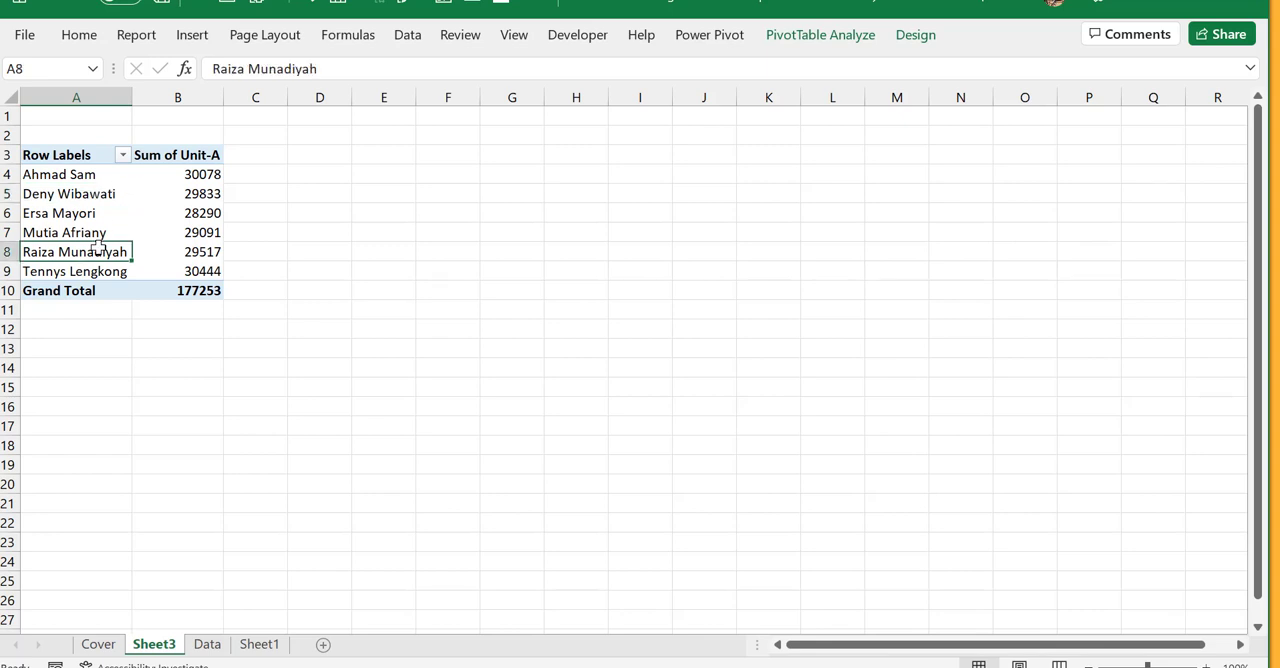
pyautogui.click(99, 210)
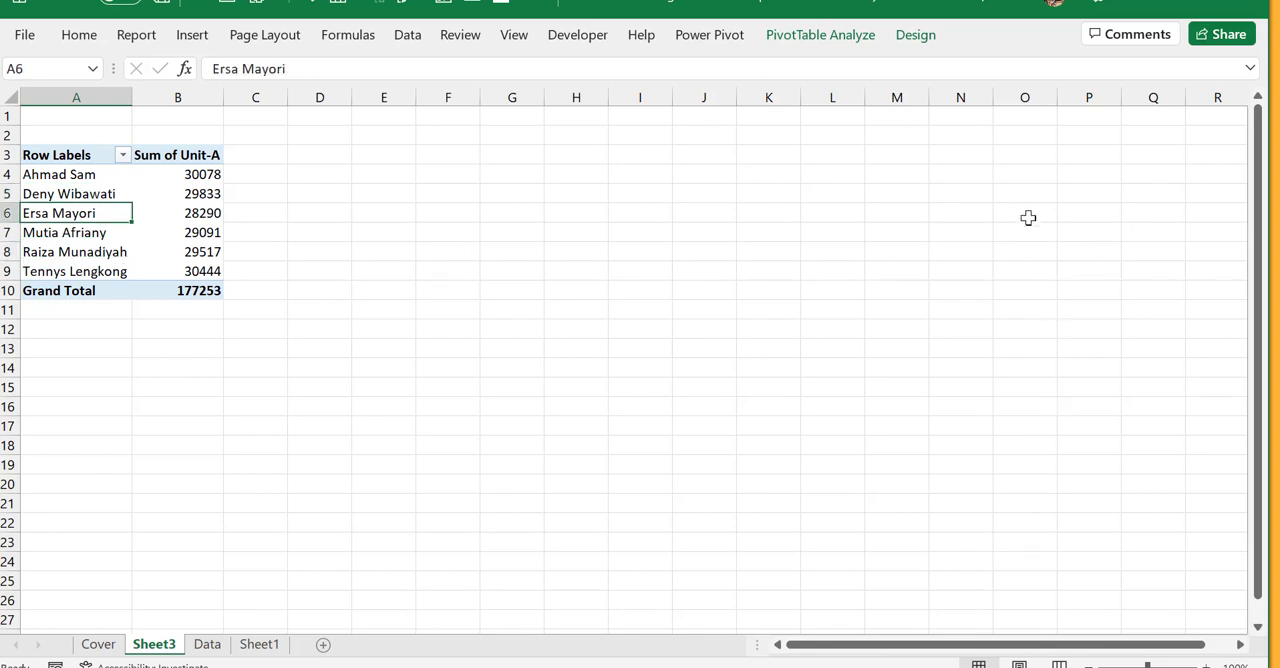
# - Show the PivotTable's field list again
pyautogui.click(922, 42)
pyautogui.click(857, 48)
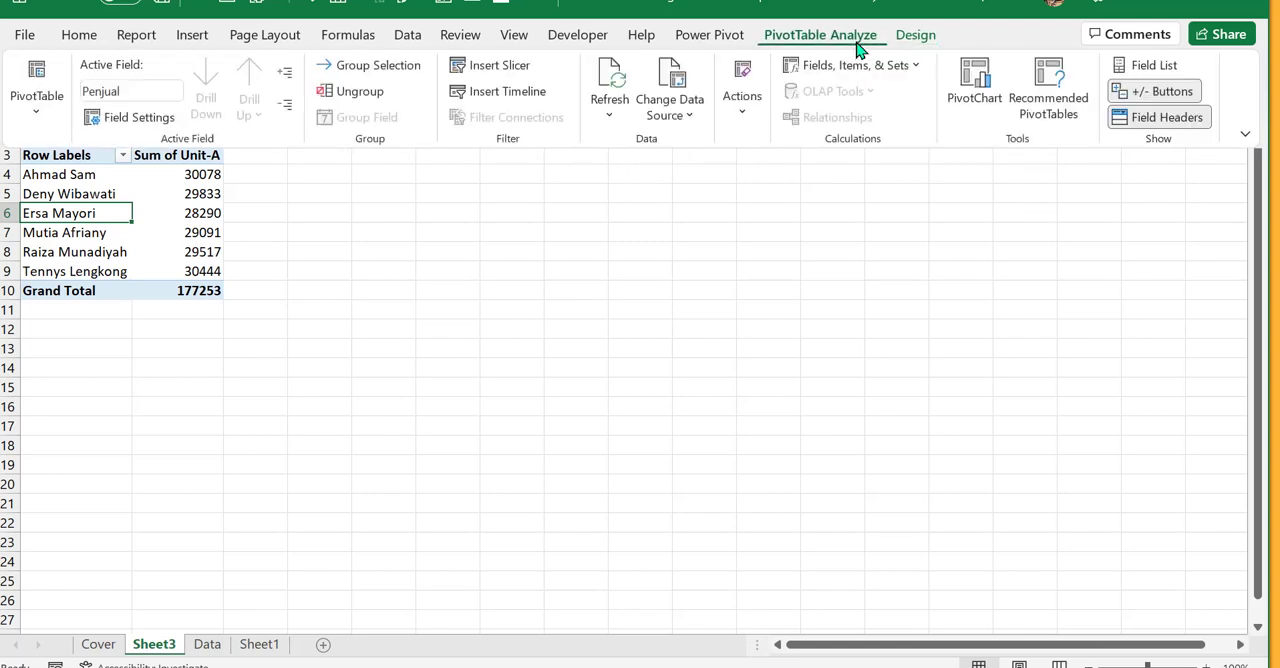
pyautogui.click(857, 48)
pyautogui.click(857, 48)
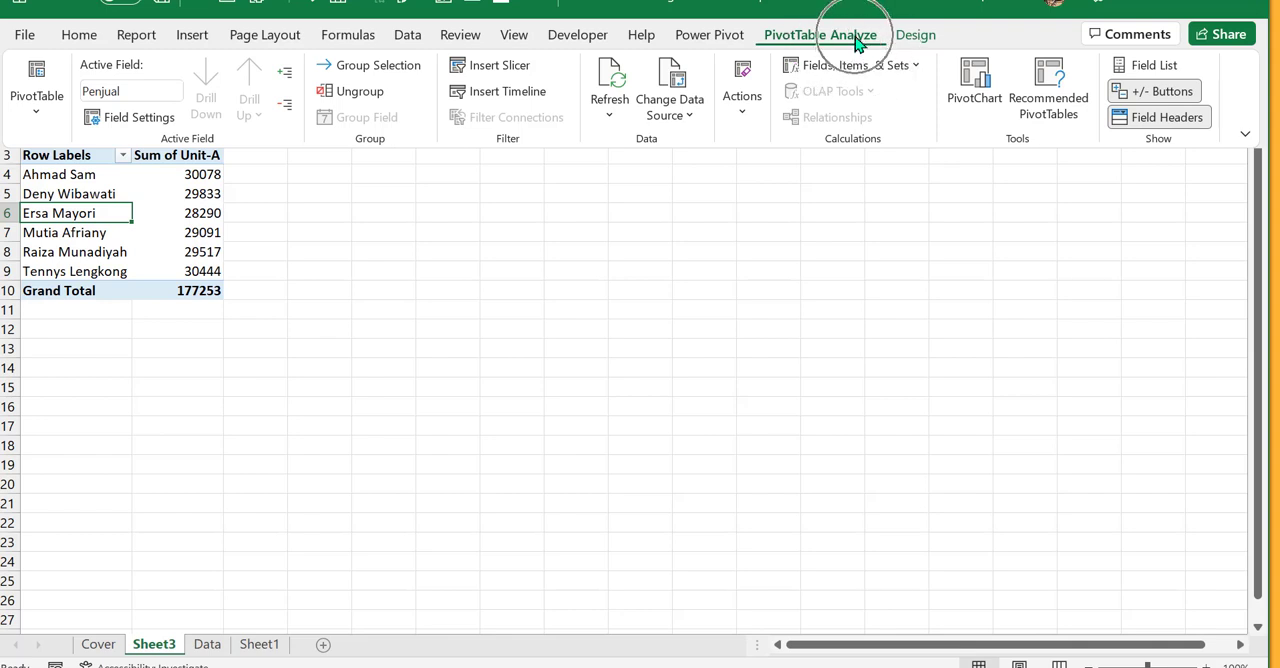
pyautogui.click(1150, 68)
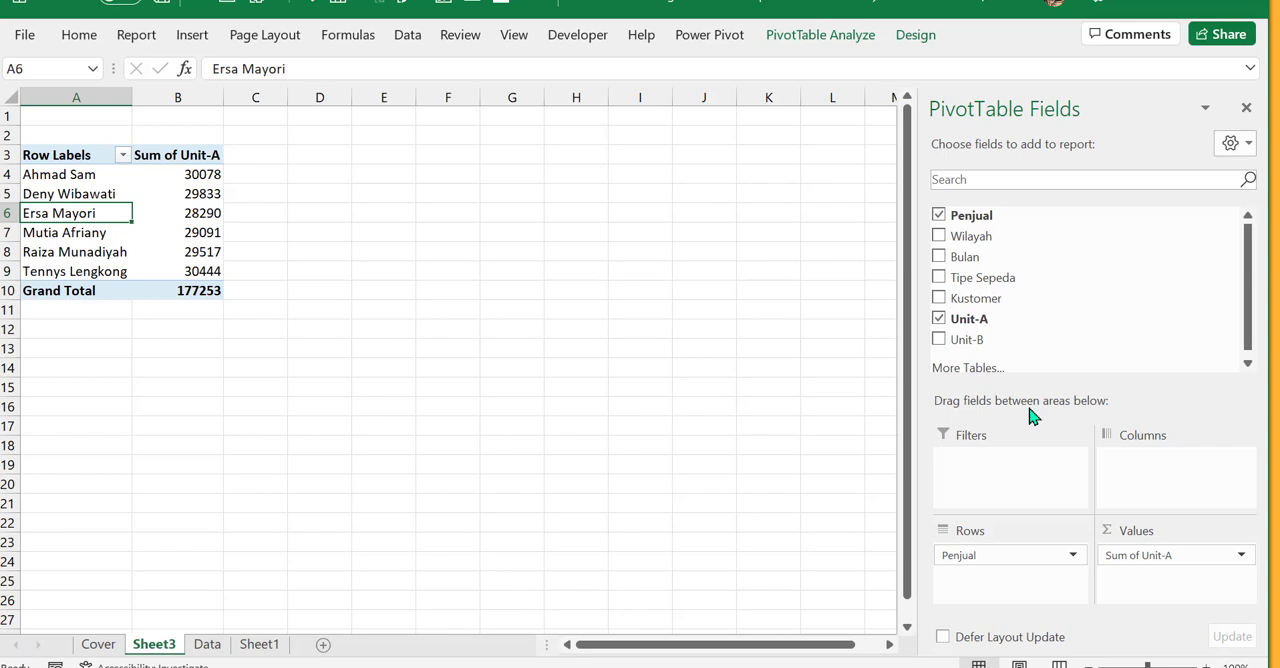
# - Try adding Unit-B to the PivotTable as a second summed value, and remove it again
pyautogui.moveTo(970, 338); pyautogui.dragTo(942, 344)
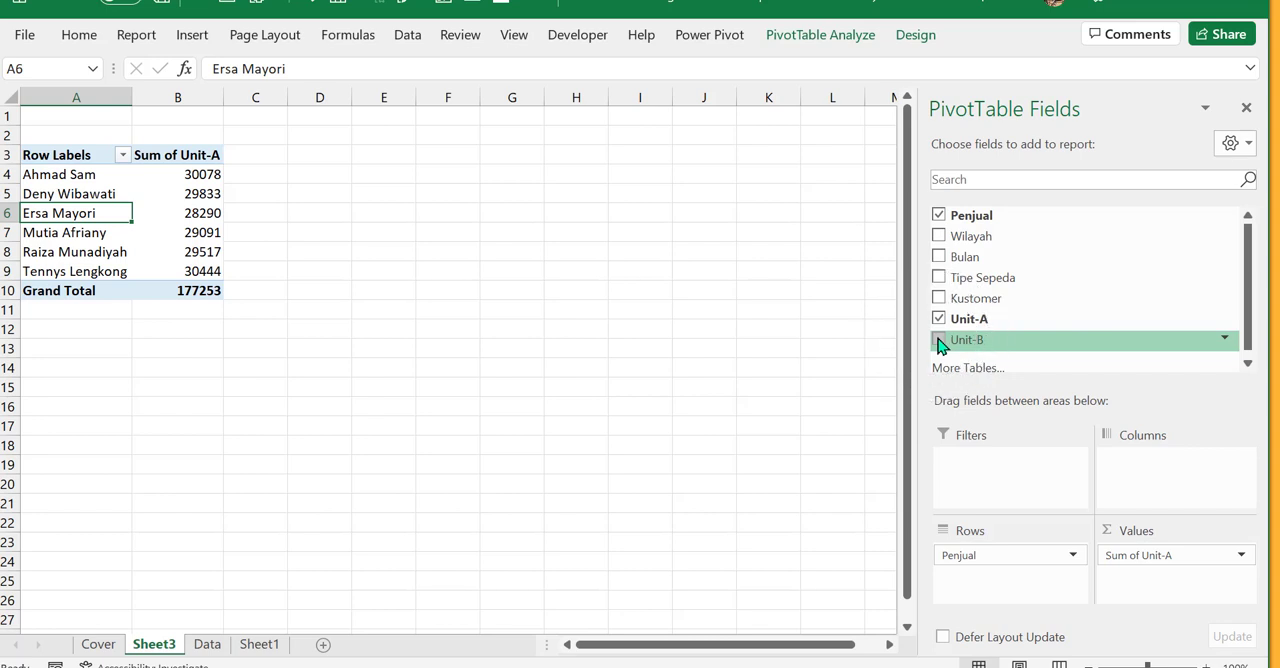
pyautogui.click(939, 340)
pyautogui.click(1165, 584)
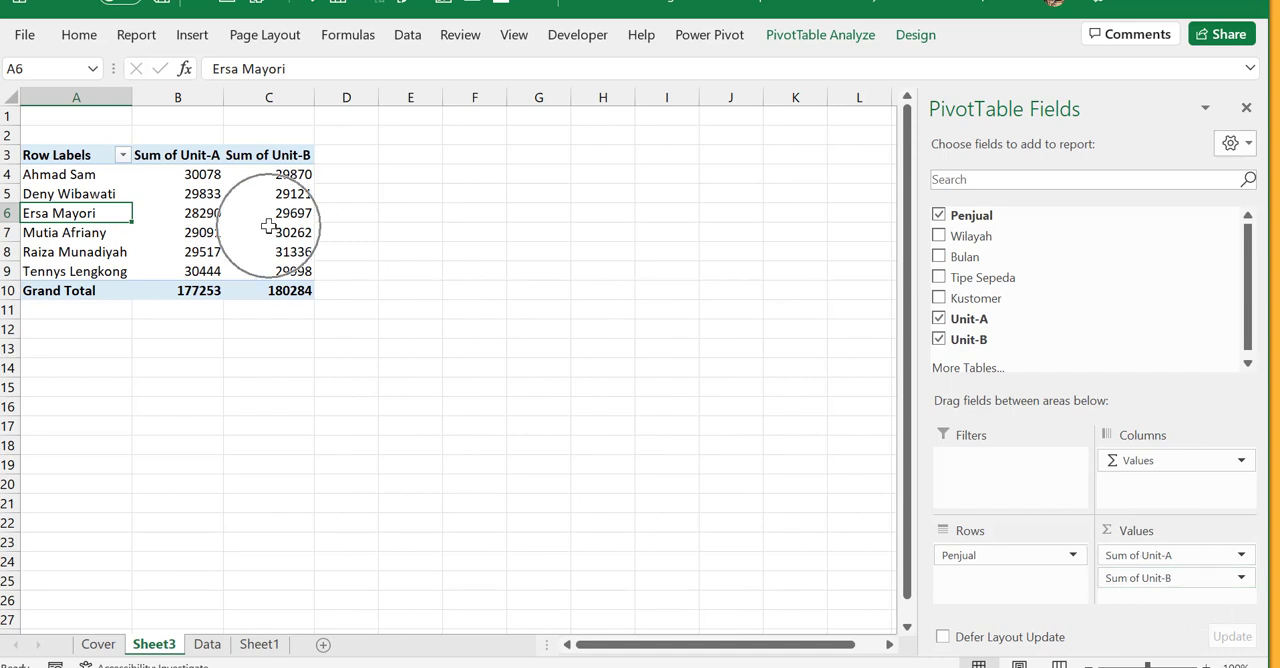
pyautogui.moveTo(268, 222)
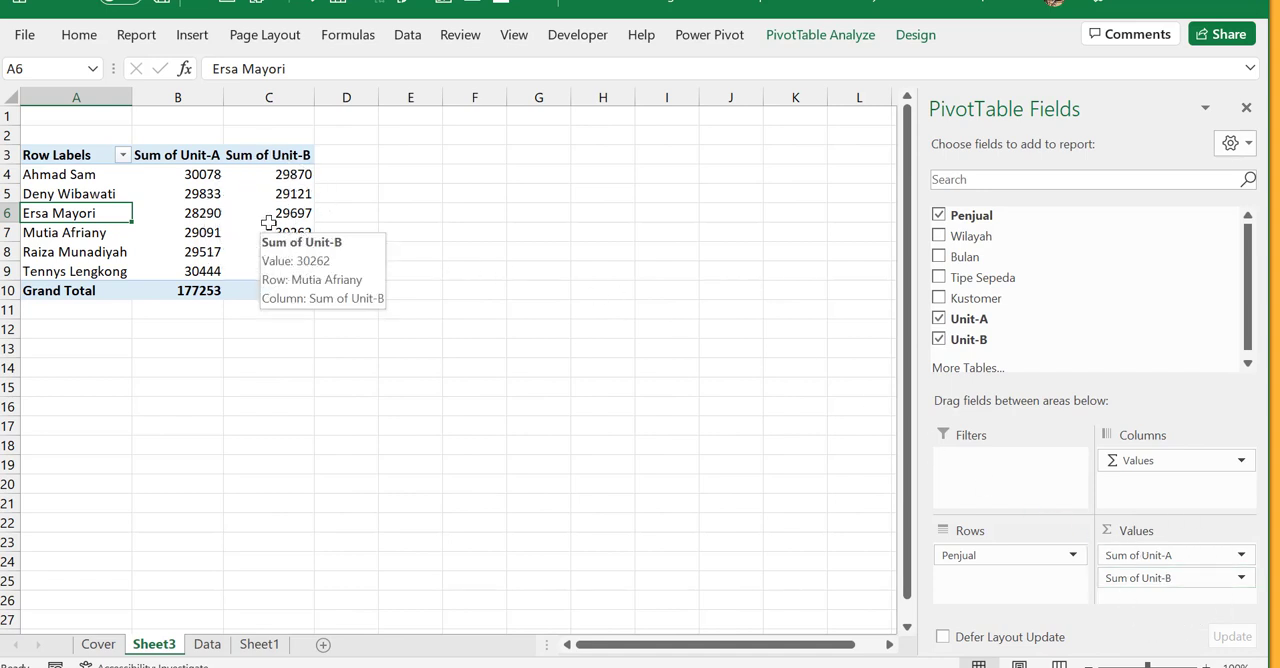
pyautogui.click(939, 341)
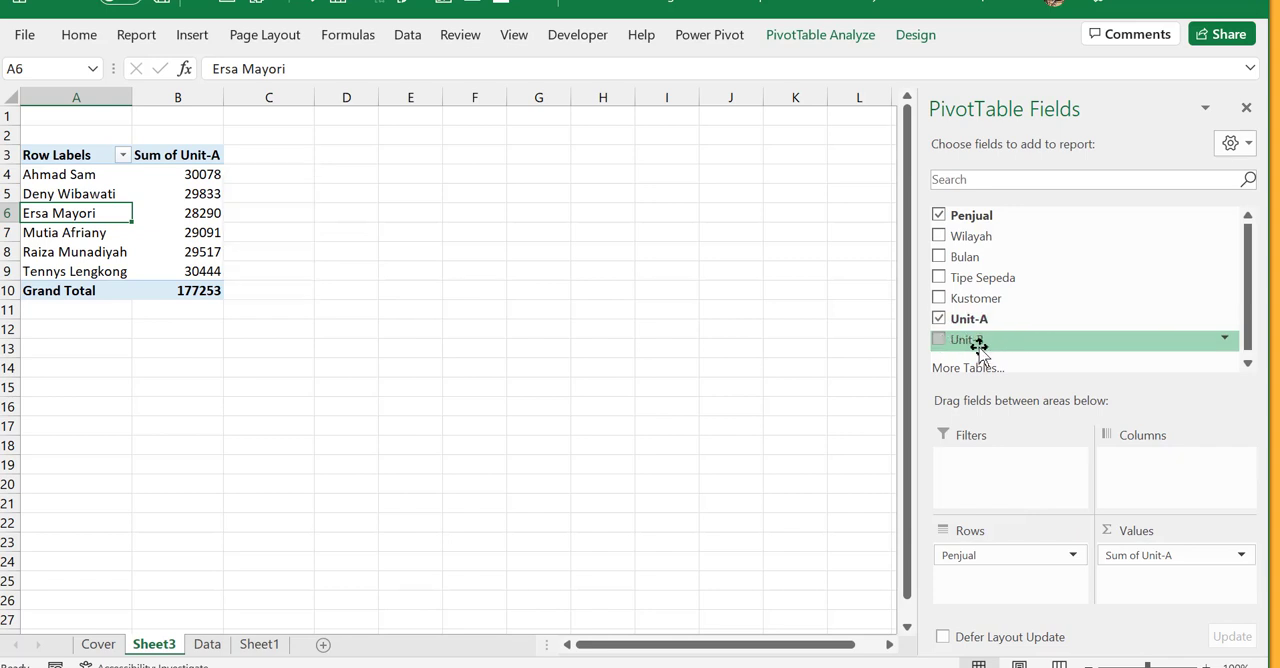
# - Place the Unit-B field in the Values area below Sum of Unit-A and select cell B5 in the PivotTable
pyautogui.moveTo(978, 342); pyautogui.dragTo(1166, 597)
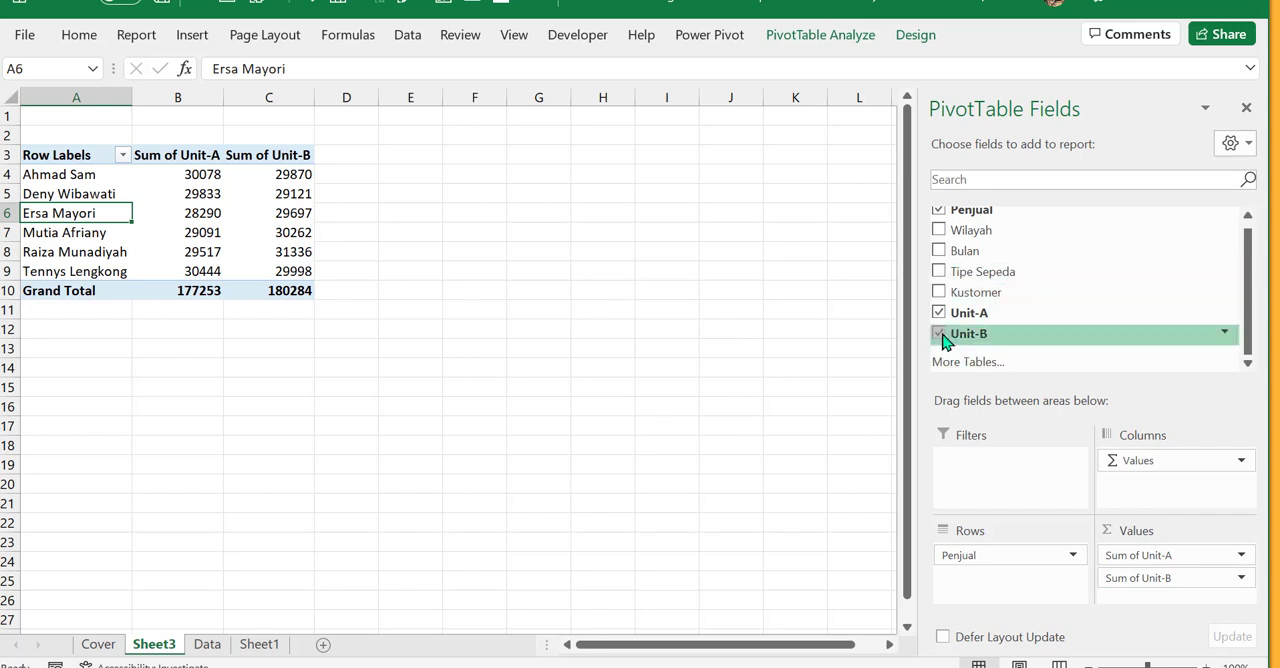
pyautogui.click(152, 192)
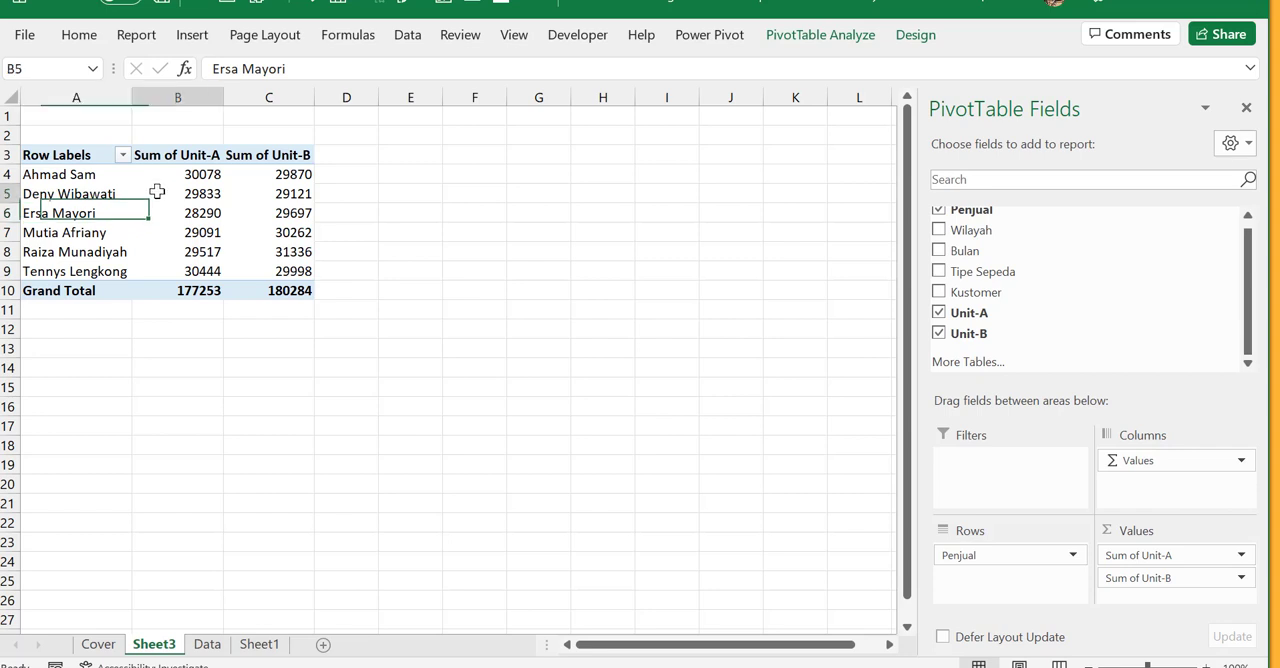
pyautogui.click(118, 232)
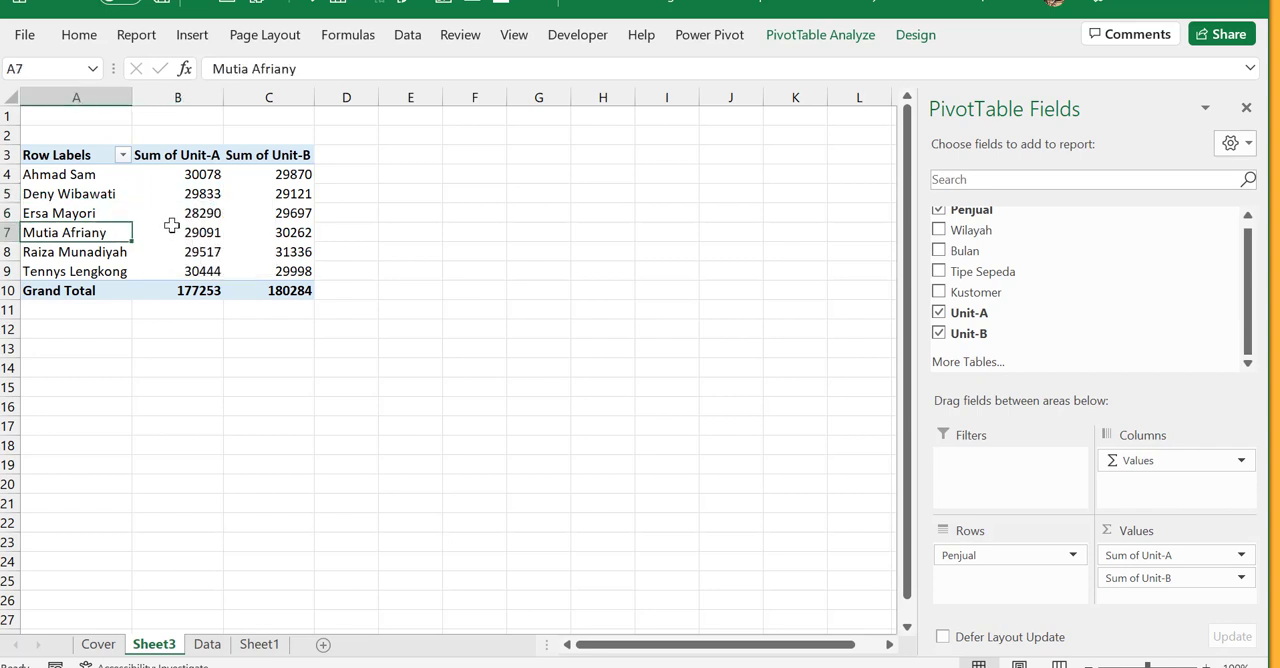
pyautogui.click(172, 231)
pyautogui.click(203, 192)
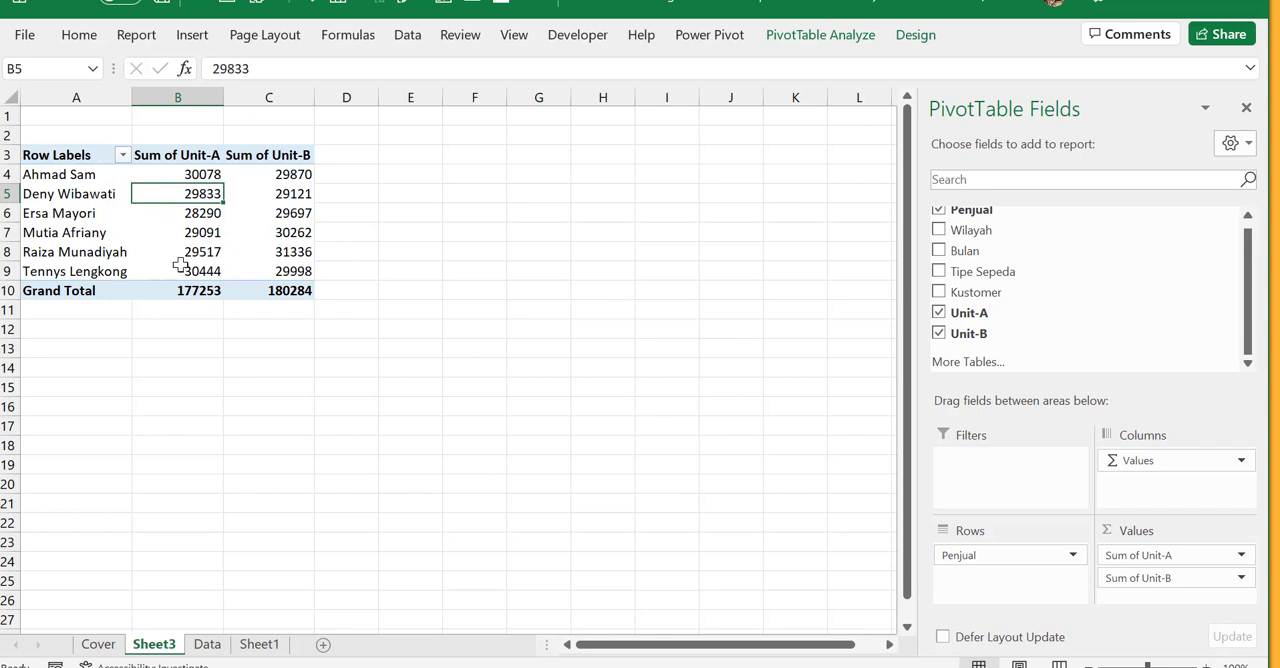
# - Examine the unused Wilayah and Bulan fields and the Rows area of the PivotTable field list
pyautogui.moveTo(193, 238)
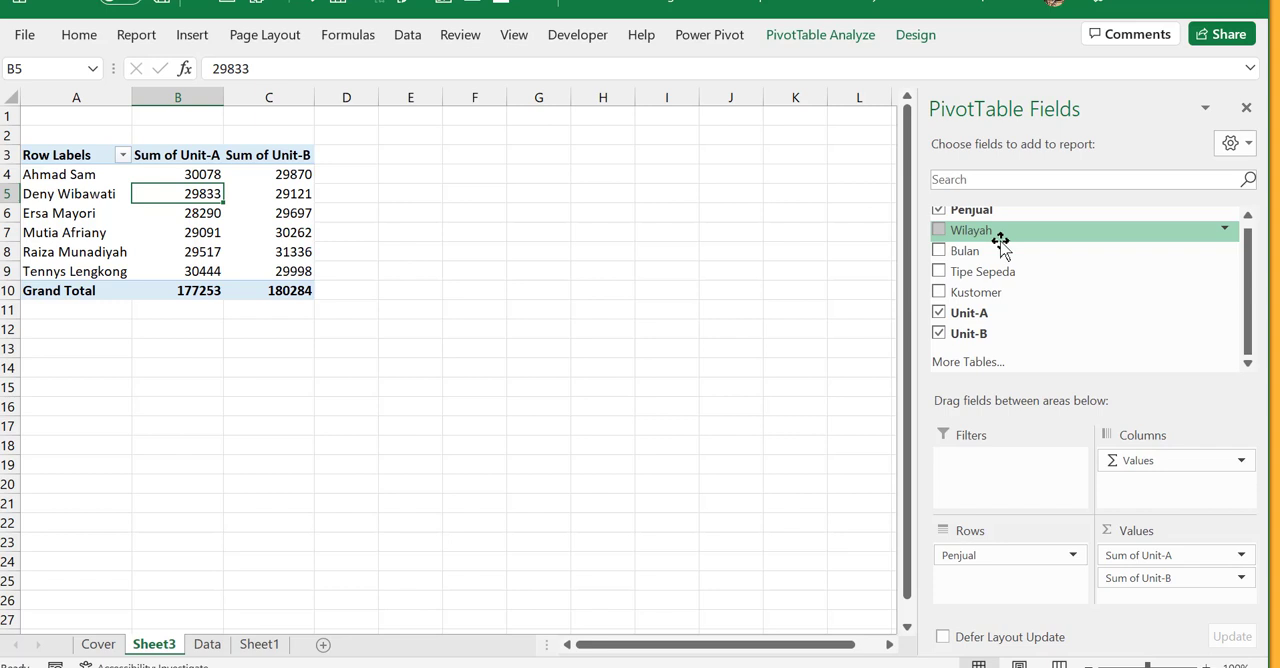
pyautogui.press('ctrl')
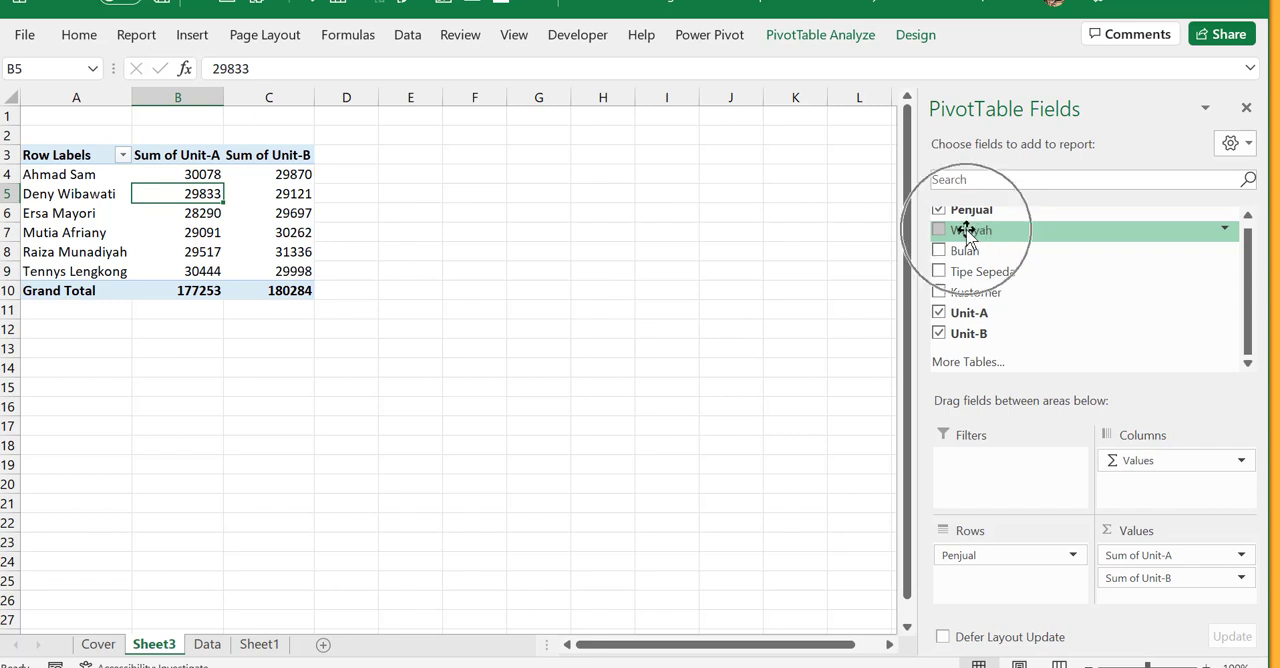
pyautogui.press('ctrl')
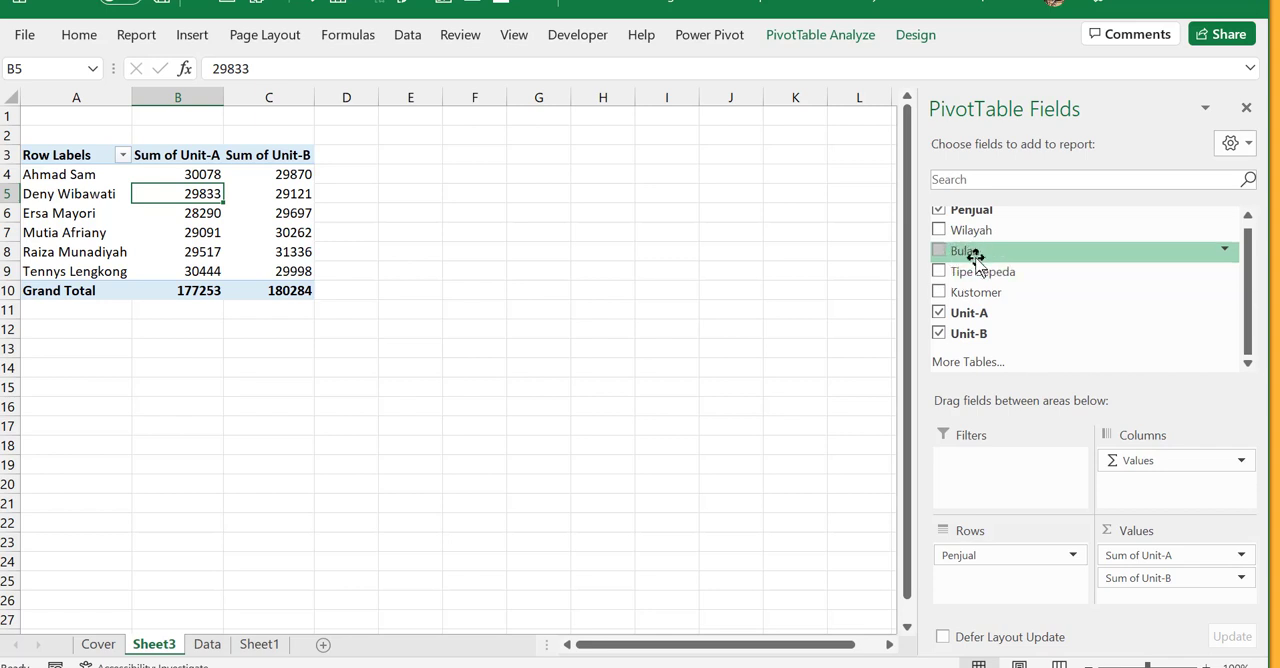
pyautogui.press('ctrl')
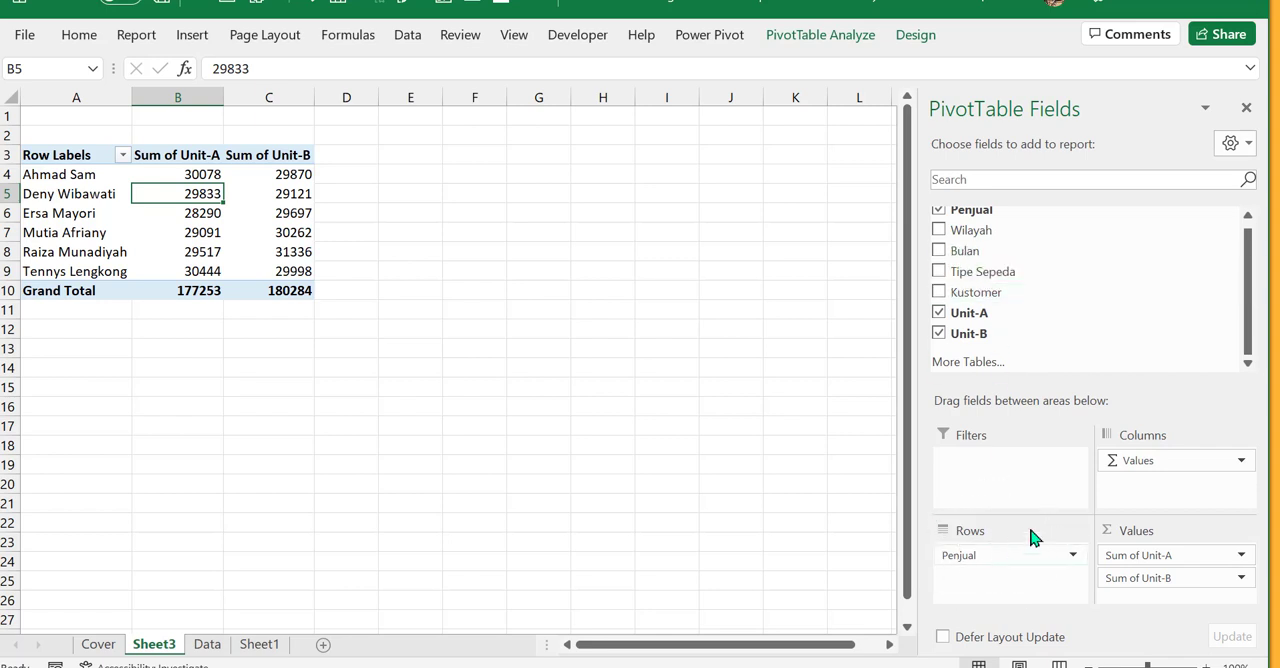
pyautogui.press('ctrl')
pyautogui.press('ctrl')
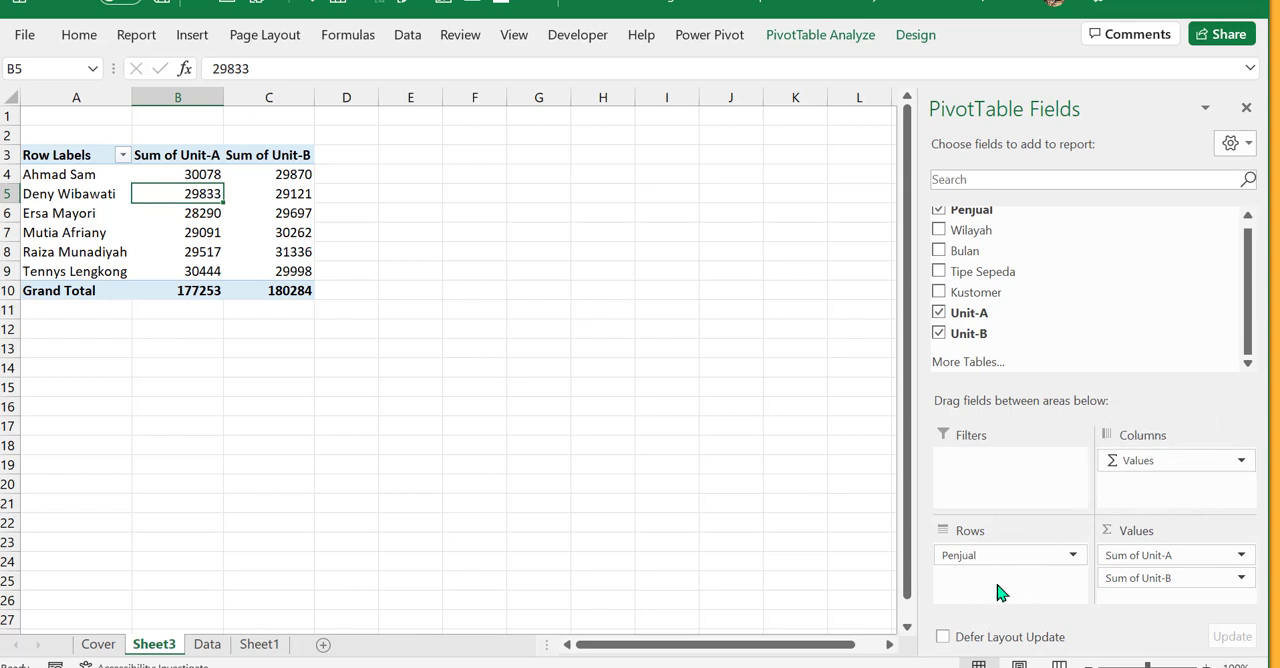
# - Add the Wilayah field to the PivotTable rows below Penjual and check the first seller's Jakarta row
pyautogui.click(940, 232)
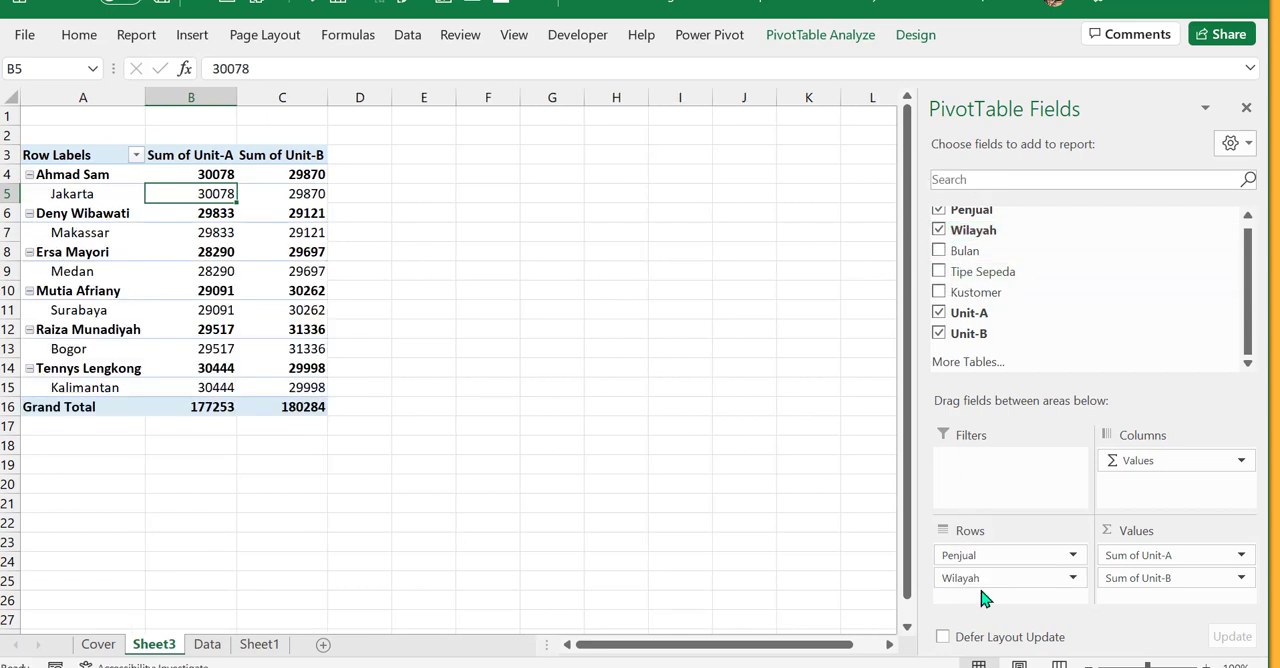
pyautogui.click(1145, 487)
pyautogui.click(968, 582)
pyautogui.click(95, 177)
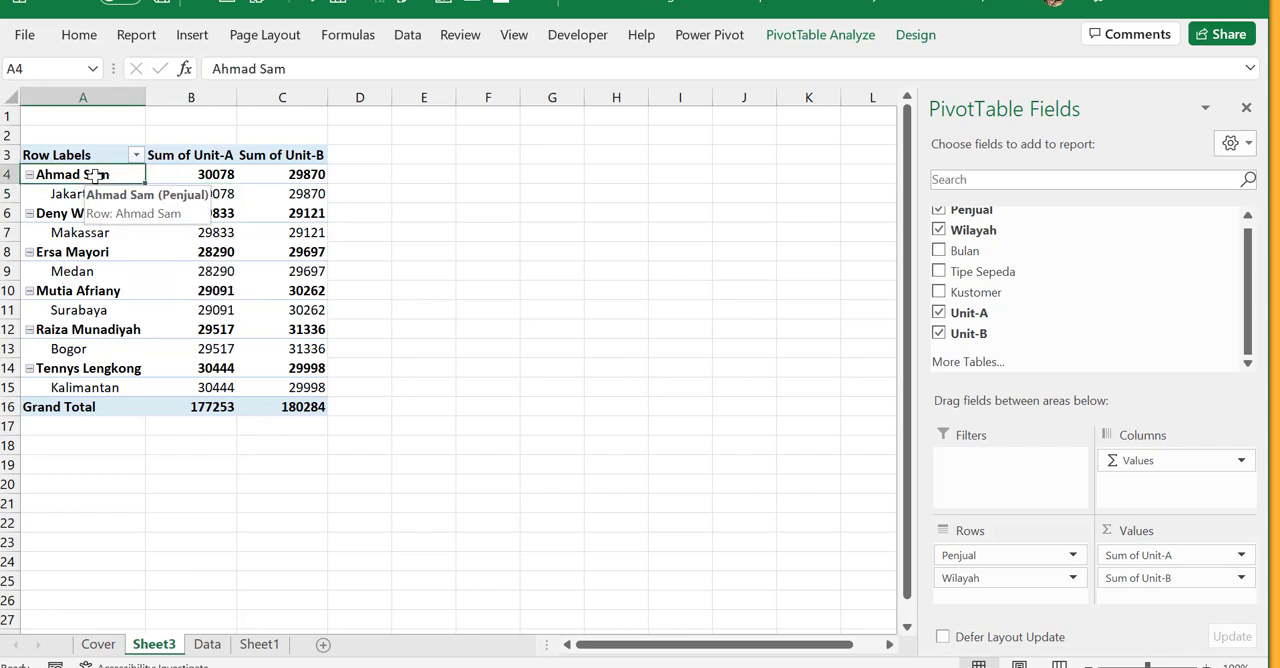
pyautogui.click(88, 195)
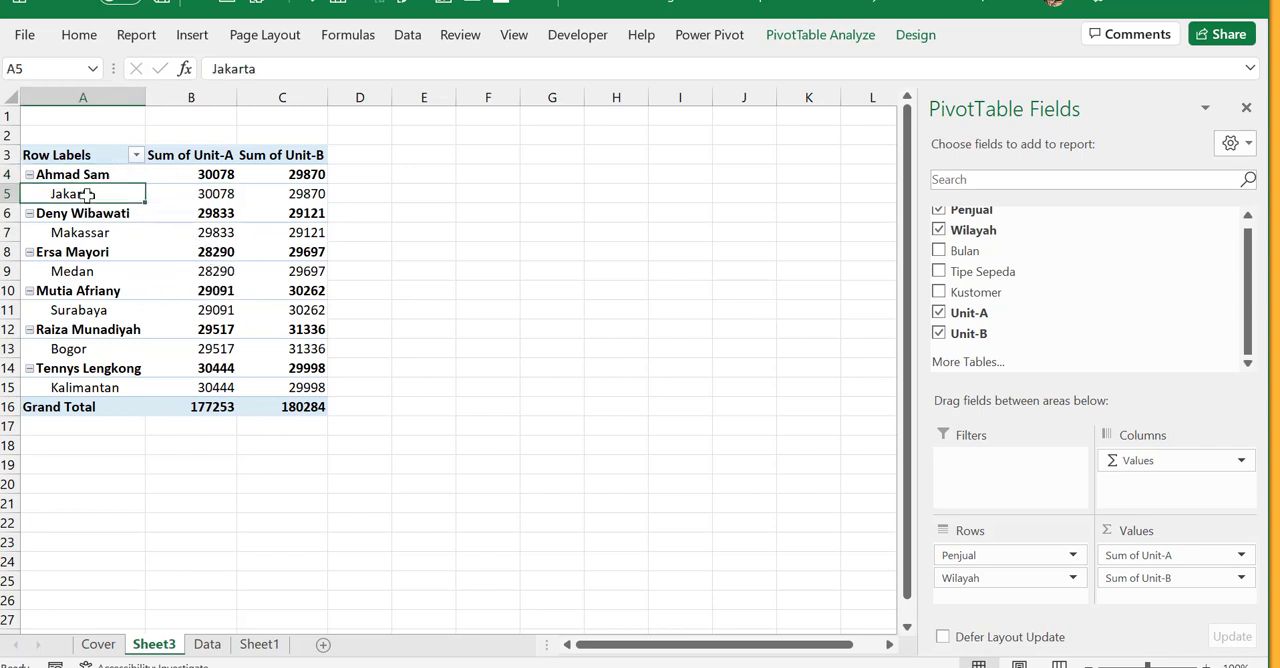
pyautogui.click(230, 195)
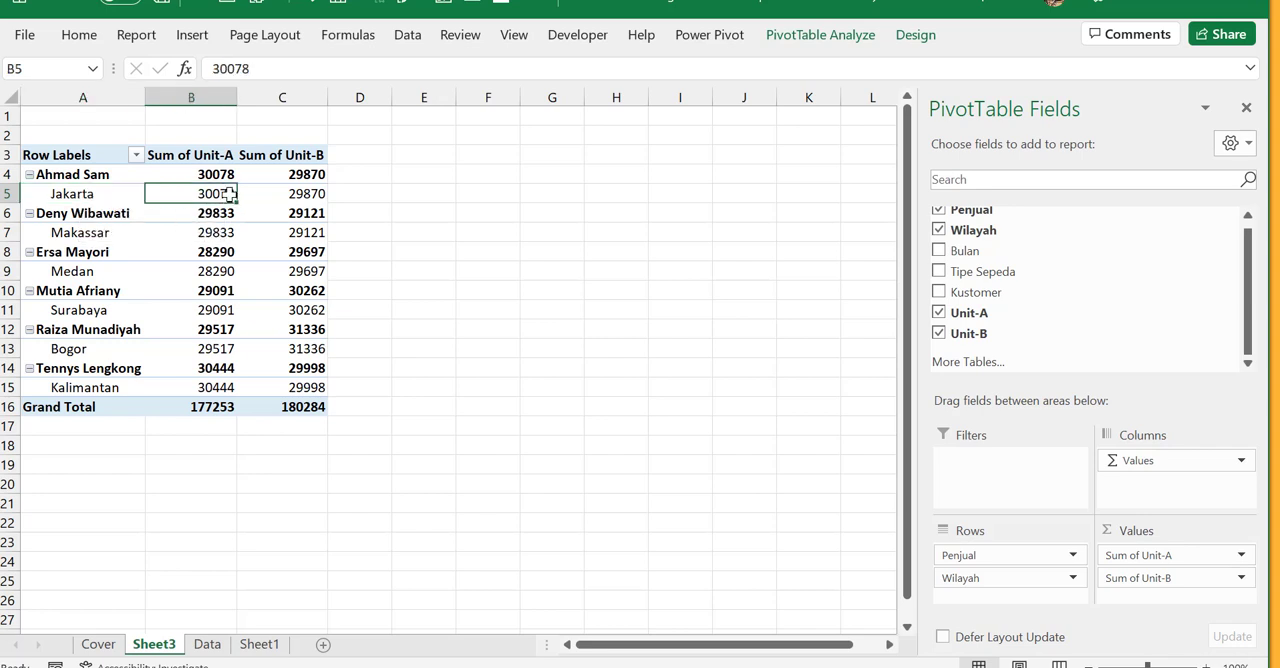
pyautogui.click(309, 196)
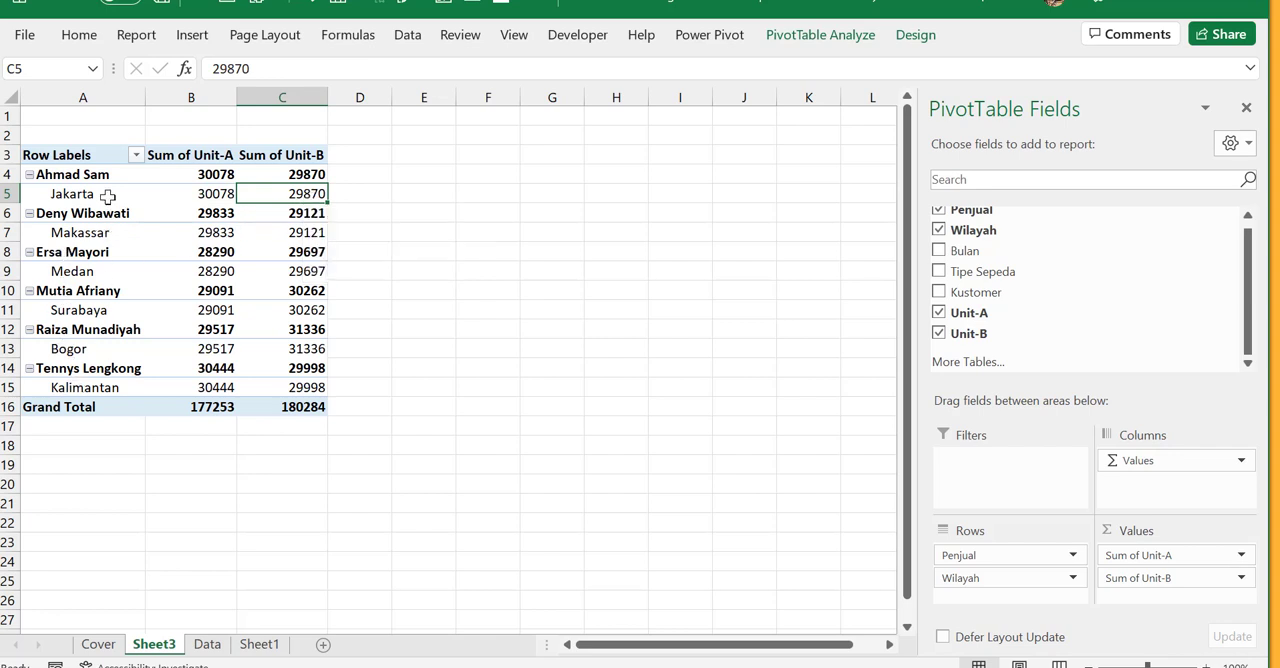
pyautogui.moveTo(86, 198); pyautogui.dragTo(257, 190)
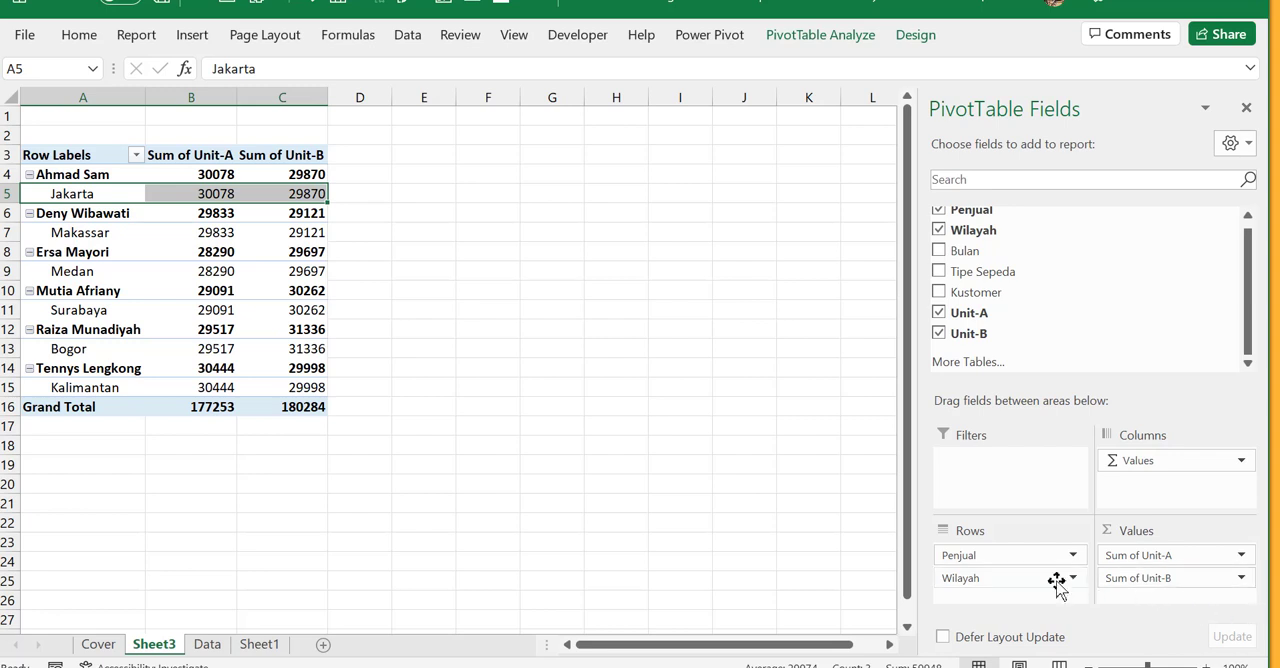
# - Move the Wilayah field from Rows to Columns and review the region headers and seller names
pyautogui.press('ctrl')
pyautogui.press('ctrl')
pyautogui.moveTo(963, 587); pyautogui.dragTo(1146, 508)
pyautogui.press('ctrl')
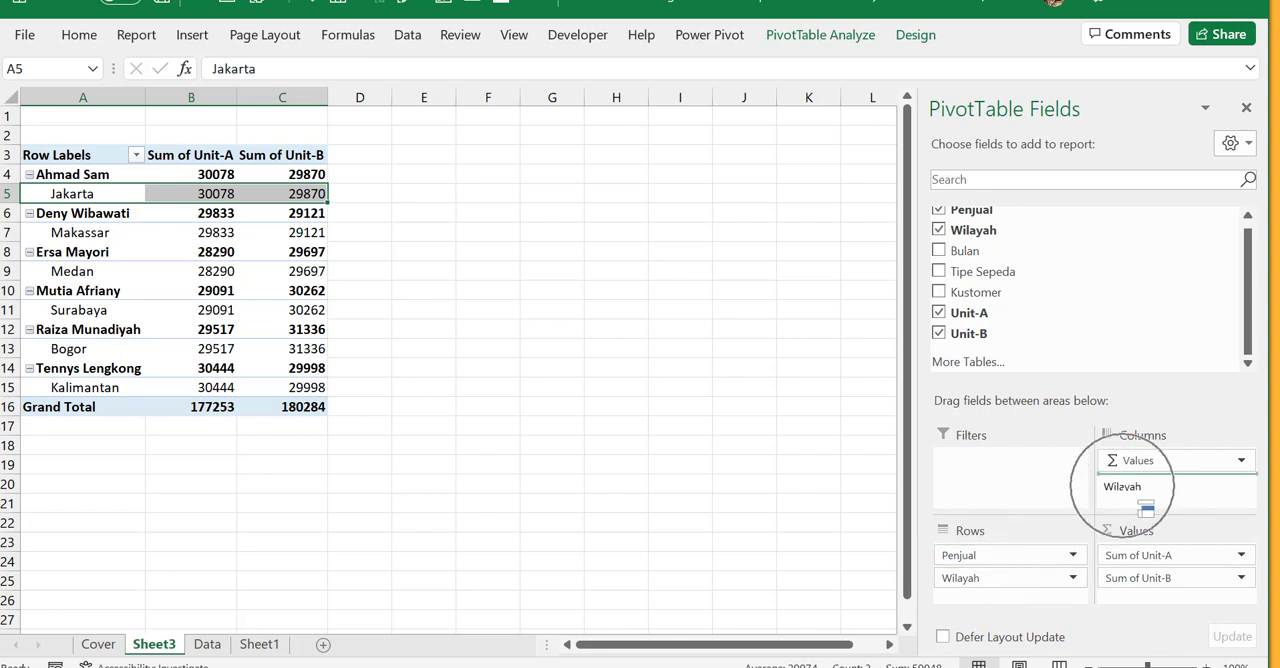
pyautogui.press('ctrl')
pyautogui.moveTo(1146, 510); pyautogui.dragTo(1146, 508)
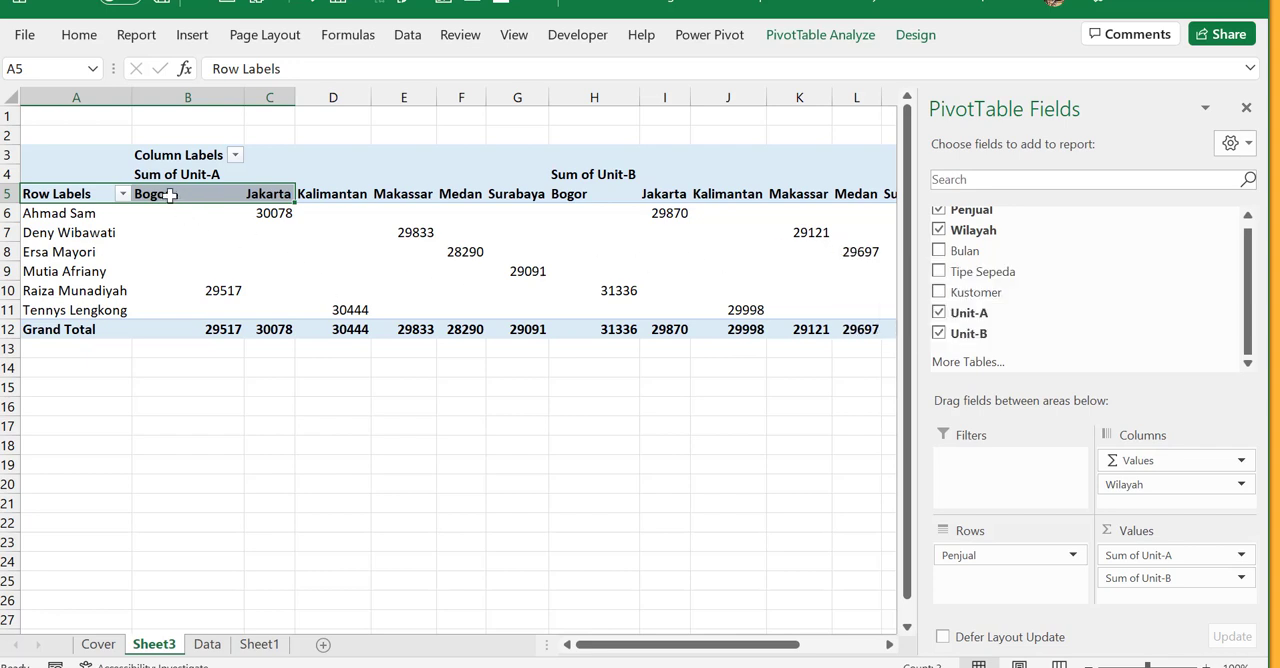
pyautogui.moveTo(166, 194); pyautogui.dragTo(860, 201)
pyautogui.moveTo(72, 213); pyautogui.dragTo(73, 309)
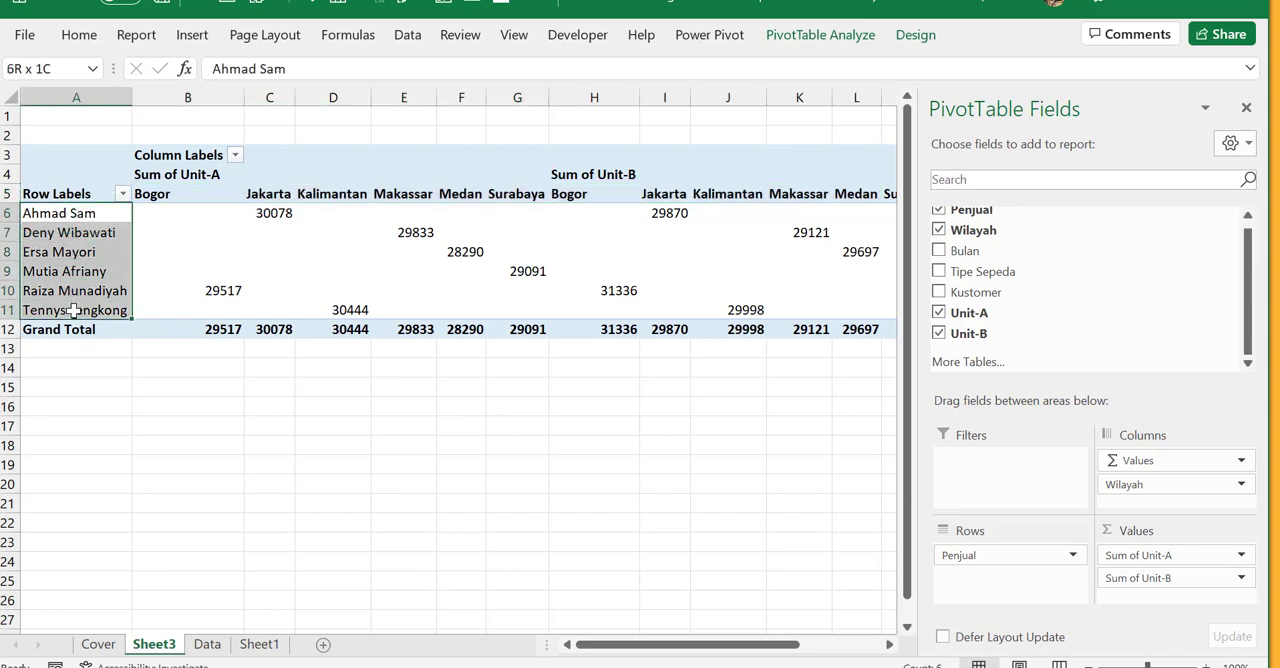
pyautogui.moveTo(73, 310); pyautogui.dragTo(73, 310)
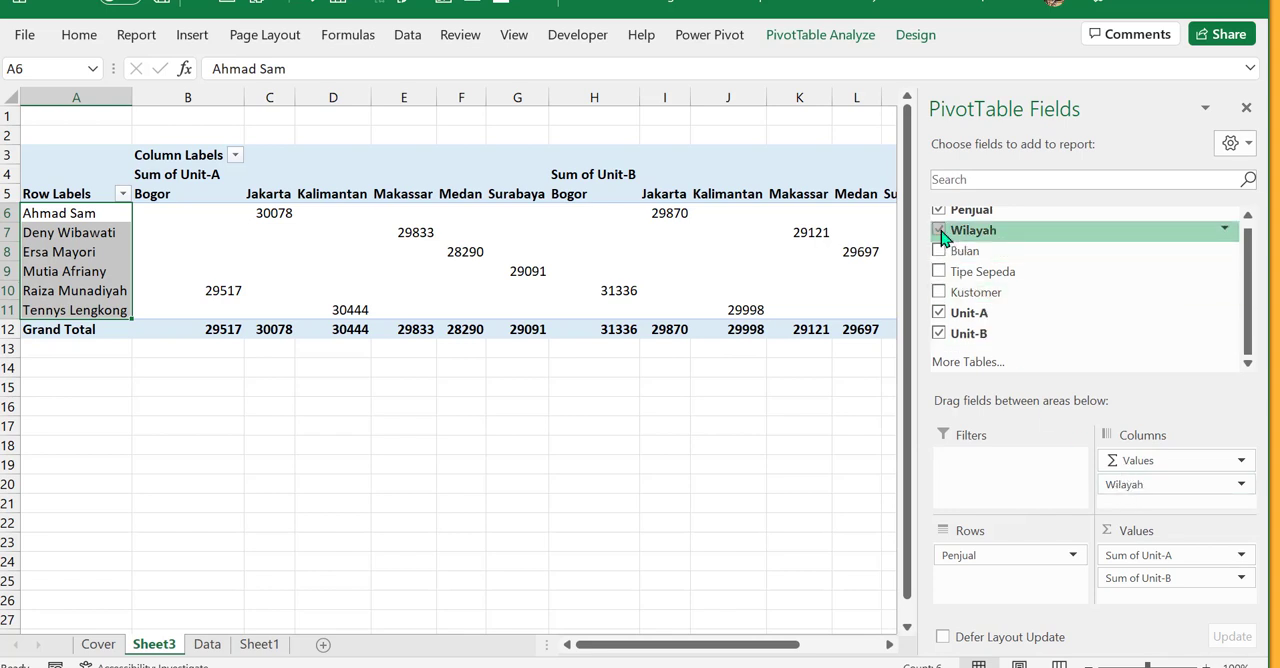
# - Return the Wilayah field to the Rows area, remove it from the PivotTable, and select cell B7
pyautogui.press('ctrl')
pyautogui.press('ctrl')
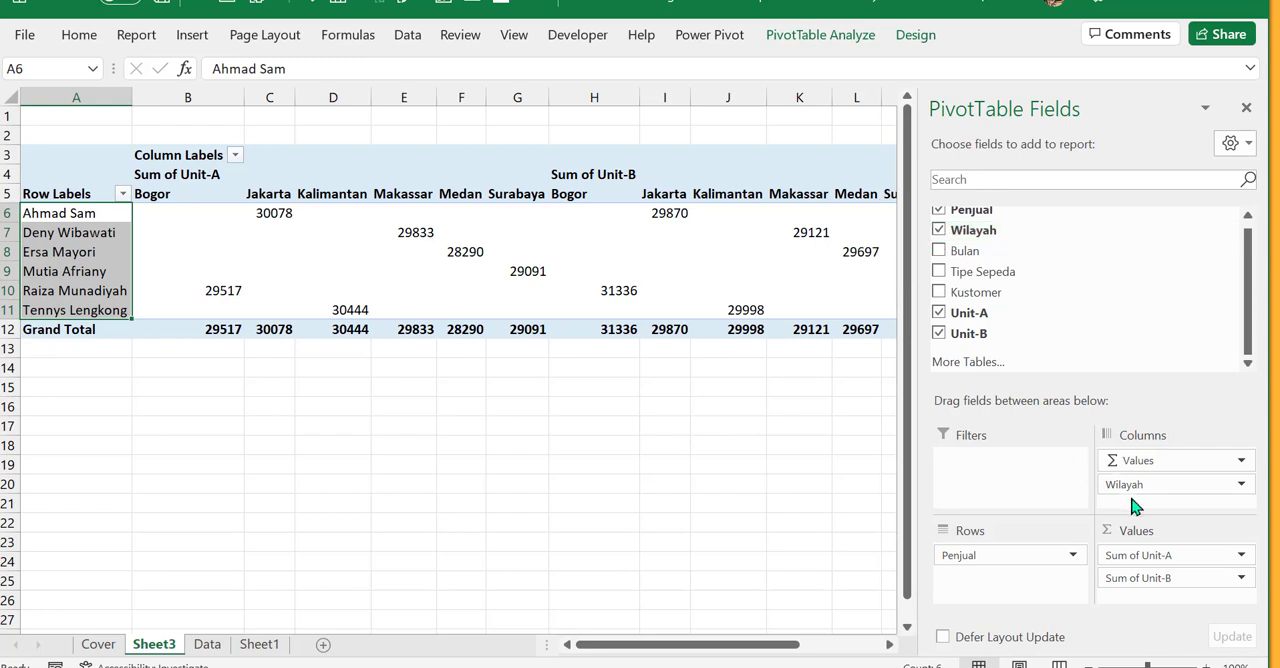
pyautogui.press('ctrl')
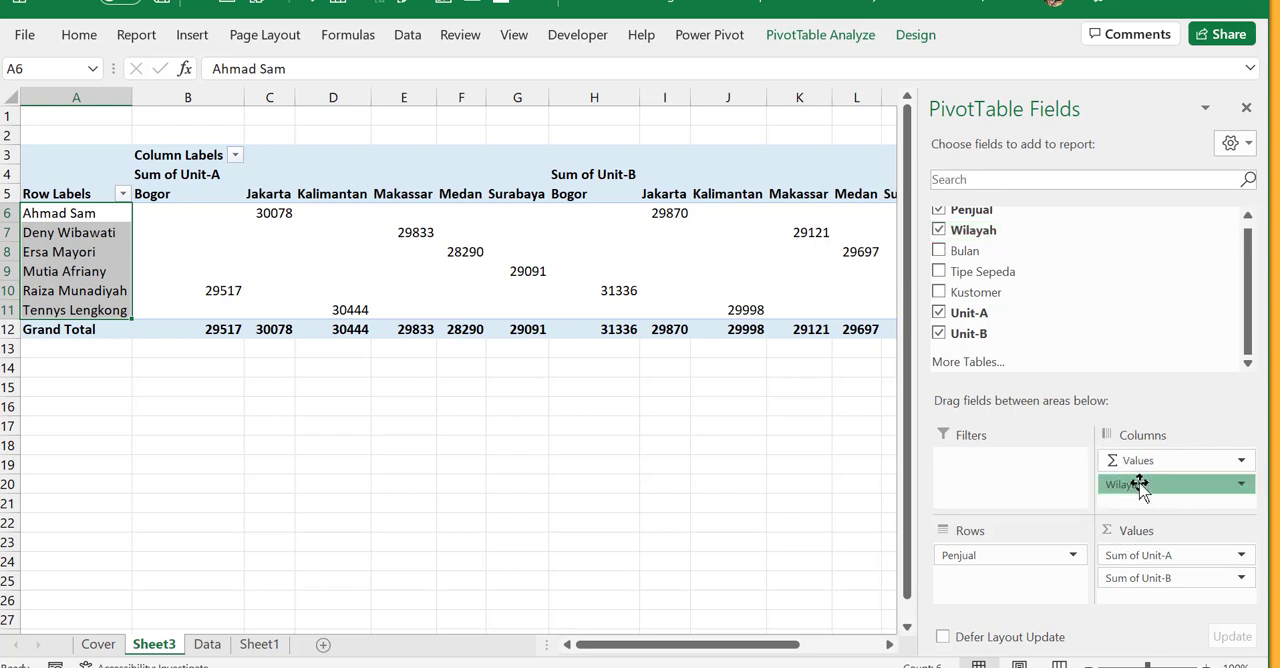
pyautogui.moveTo(1141, 488)
pyautogui.mouseDown()
pyautogui.moveTo(1131, 279)
pyautogui.moveTo(1128, 503)
pyautogui.moveTo(1126, 484)
pyautogui.mouseUp()
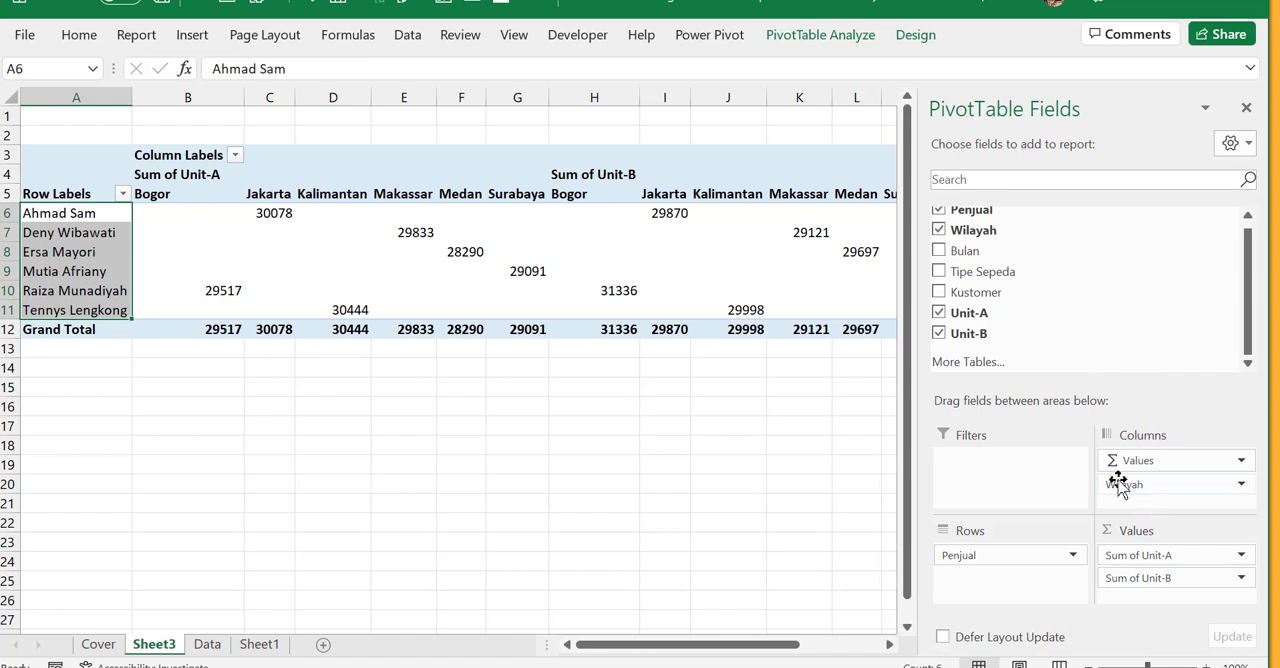
pyautogui.click(940, 232)
pyautogui.click(940, 232)
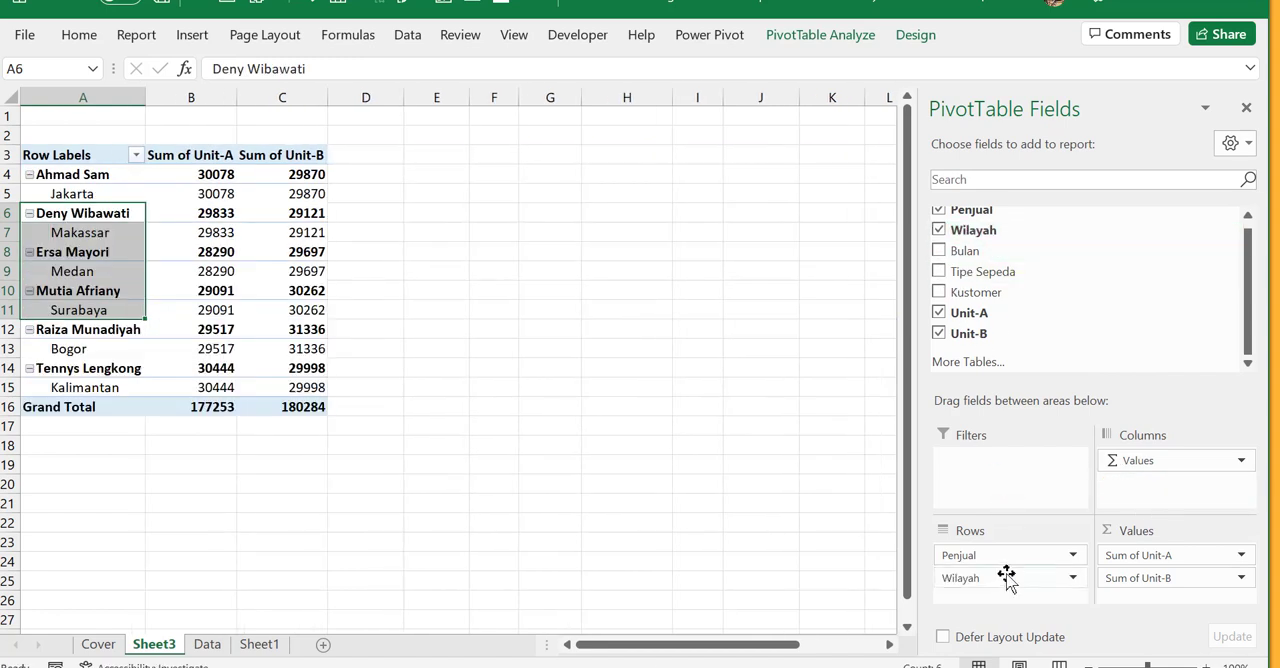
pyautogui.moveTo(978, 580); pyautogui.dragTo(1134, 299)
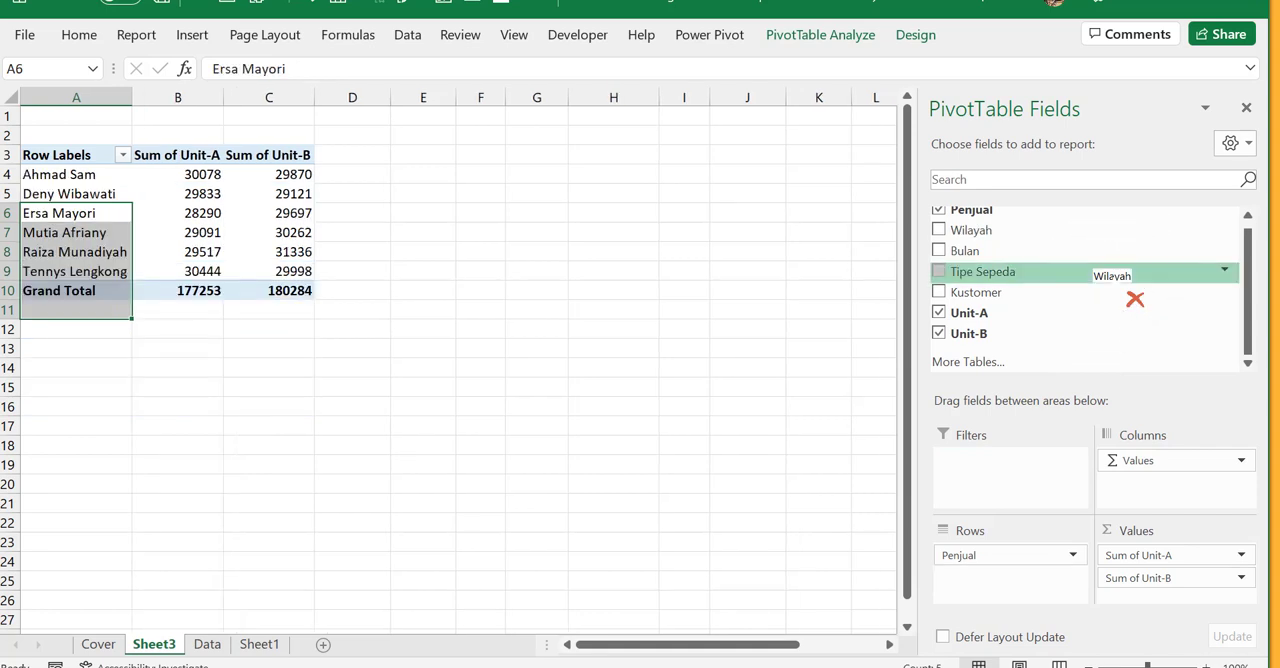
pyautogui.click(172, 236)
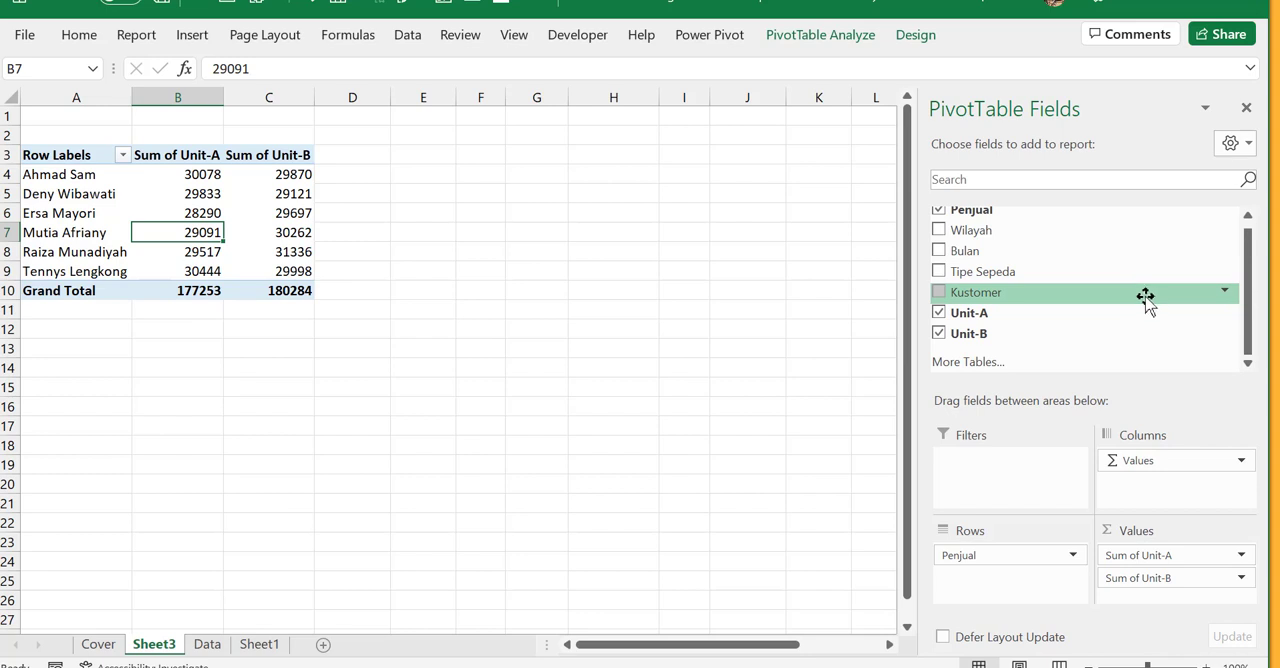
# - Add the Bulan field to the PivotTable rows below Penjual and look through the monthly breakdown per seller
pyautogui.scroll(1, 1153, 299)
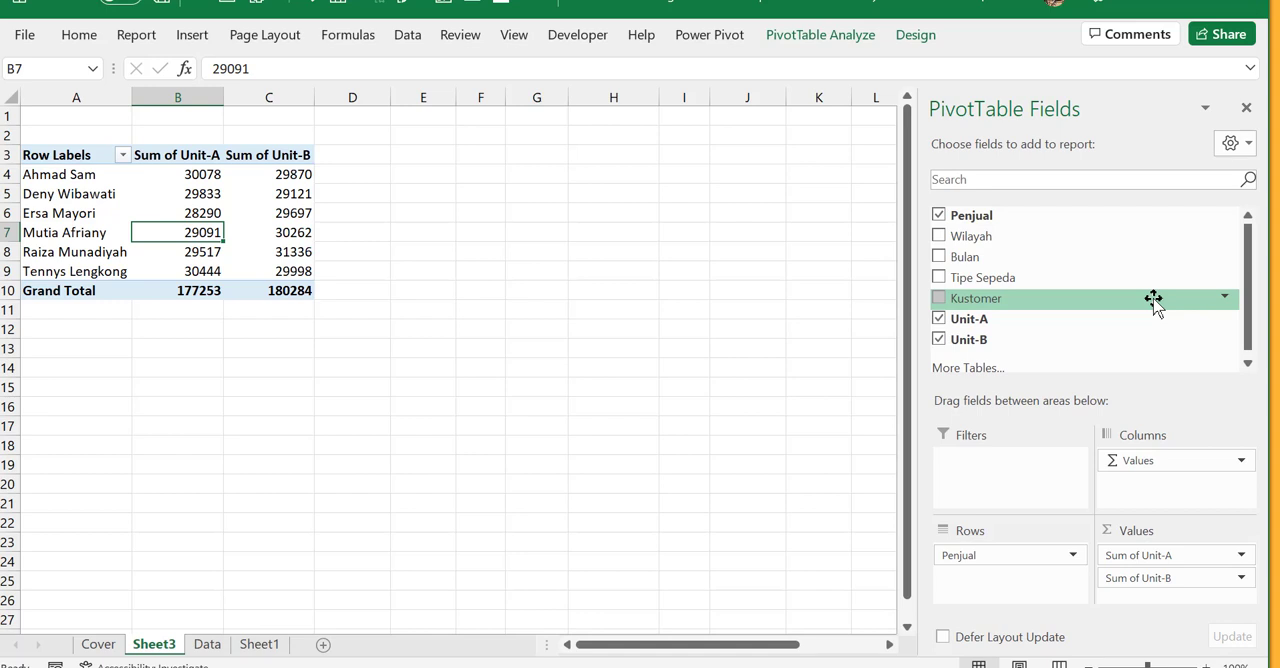
pyautogui.moveTo(965, 257)
pyautogui.mouseDown()
pyautogui.moveTo(1001, 312)
pyautogui.moveTo(1052, 600)
pyautogui.moveTo(1000, 292)
pyautogui.moveTo(965, 256)
pyautogui.mouseUp()
pyautogui.click(938, 253)
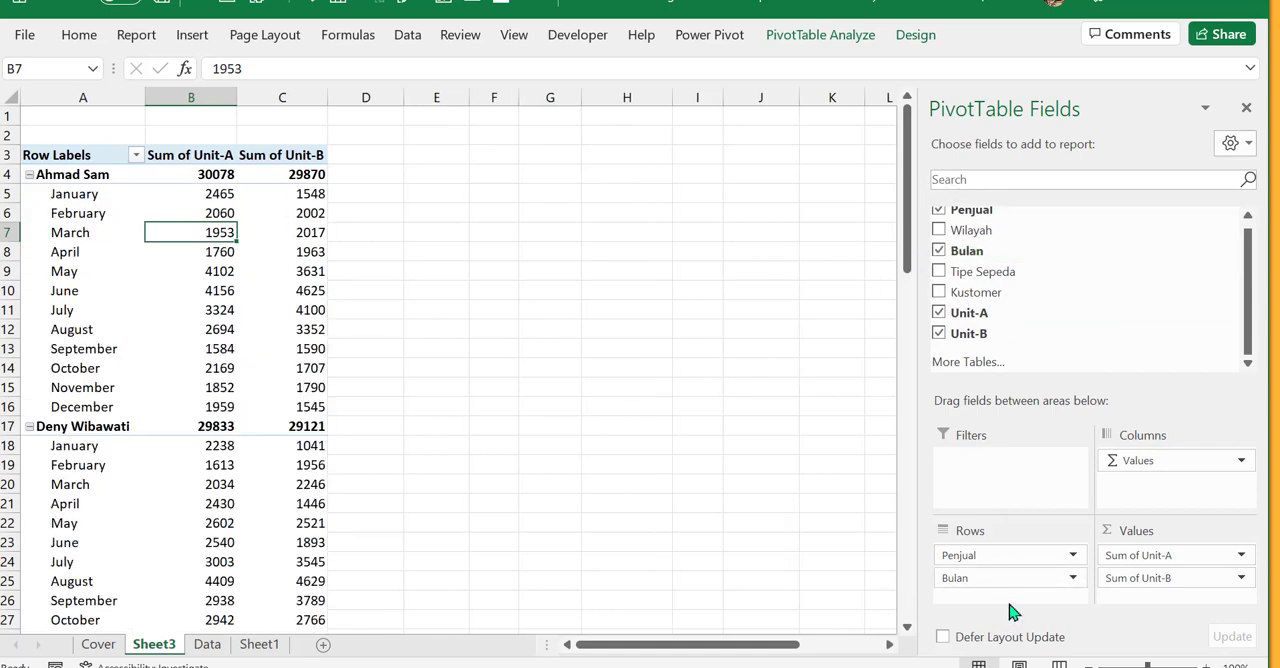
pyautogui.press('ctrl')
pyautogui.press('ctrl')
pyautogui.press('ctrl')
pyautogui.scroll(-5, 183, 411)
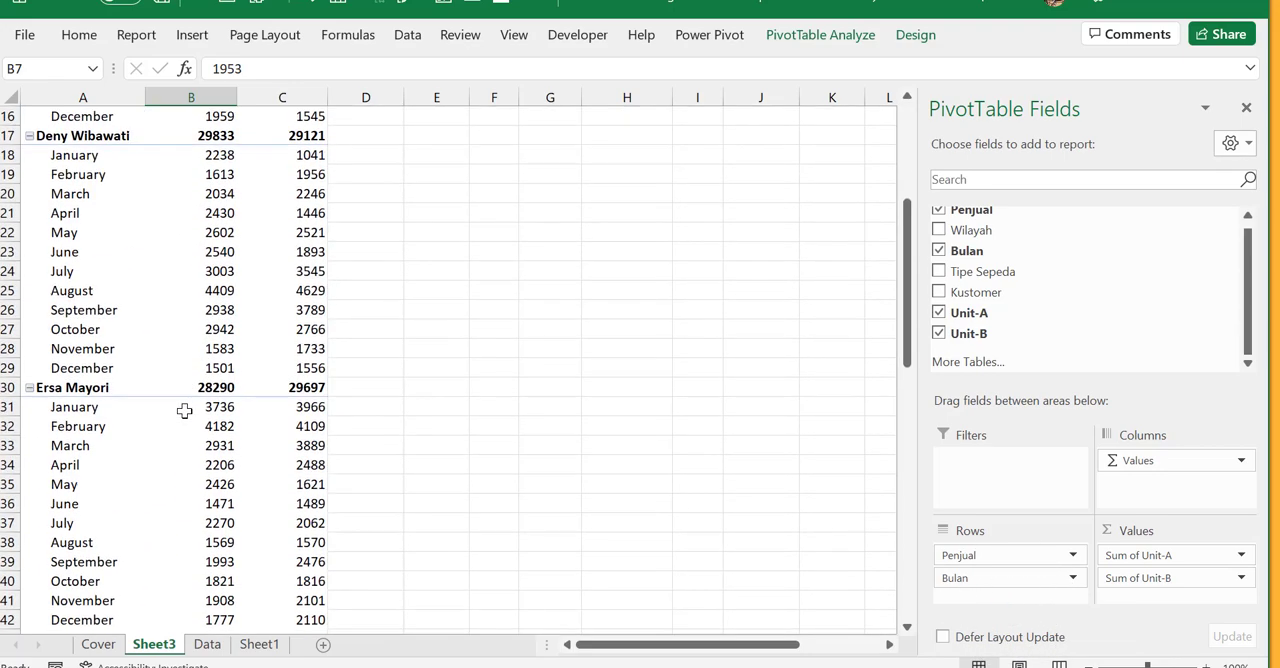
pyautogui.scroll(5, 184, 411)
pyautogui.scroll(-6, 184, 411)
pyautogui.scroll(6, 184, 411)
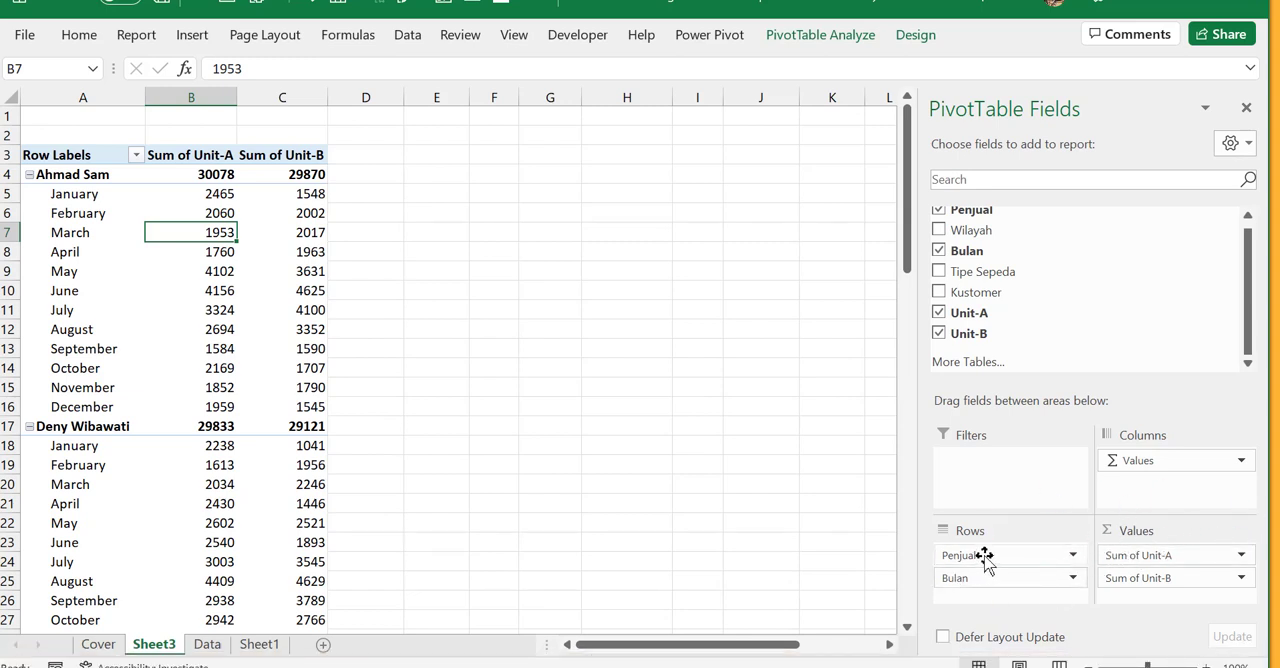
# - Move the Penjual field from Rows to Columns and review the monthly Unit-A figures of each seller
pyautogui.moveTo(984, 560); pyautogui.dragTo(1146, 506)
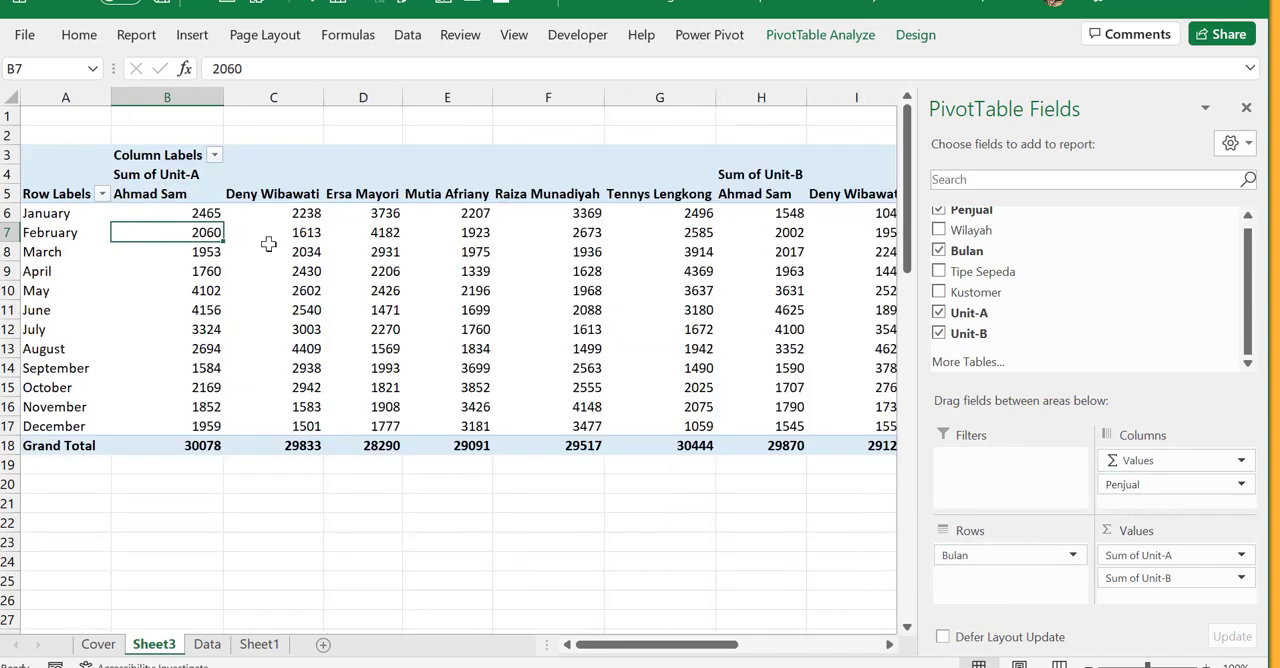
pyautogui.moveTo(51, 208); pyautogui.dragTo(58, 415)
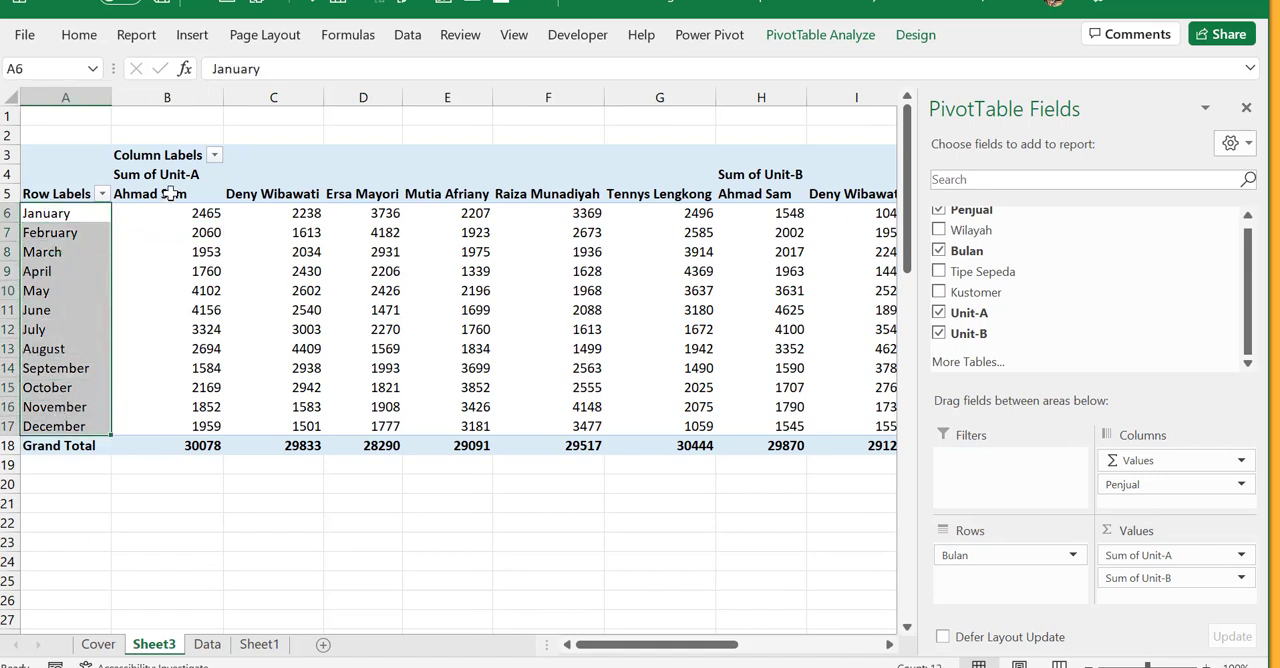
pyautogui.moveTo(170, 194); pyautogui.dragTo(212, 430)
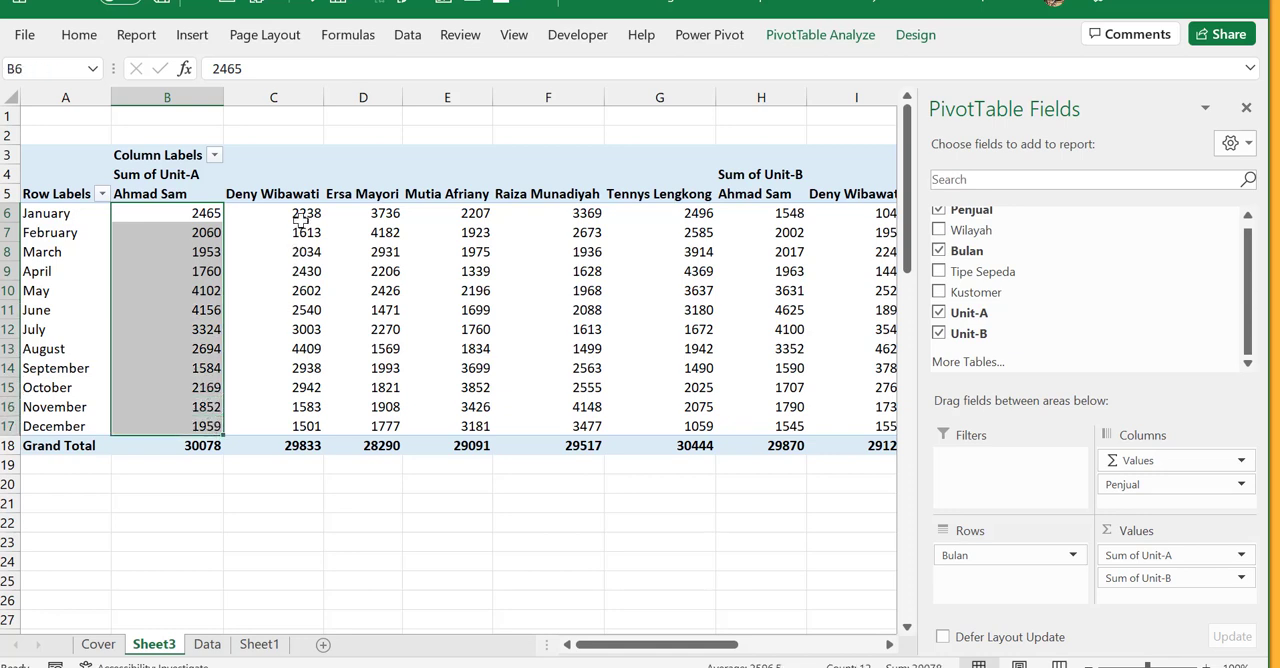
pyautogui.moveTo(300, 214); pyautogui.dragTo(300, 447)
pyautogui.moveTo(384, 228); pyautogui.dragTo(390, 432)
pyautogui.moveTo(560, 271); pyautogui.dragTo(540, 400)
pyautogui.moveTo(680, 290); pyautogui.dragTo(680, 329)
pyautogui.click(586, 213)
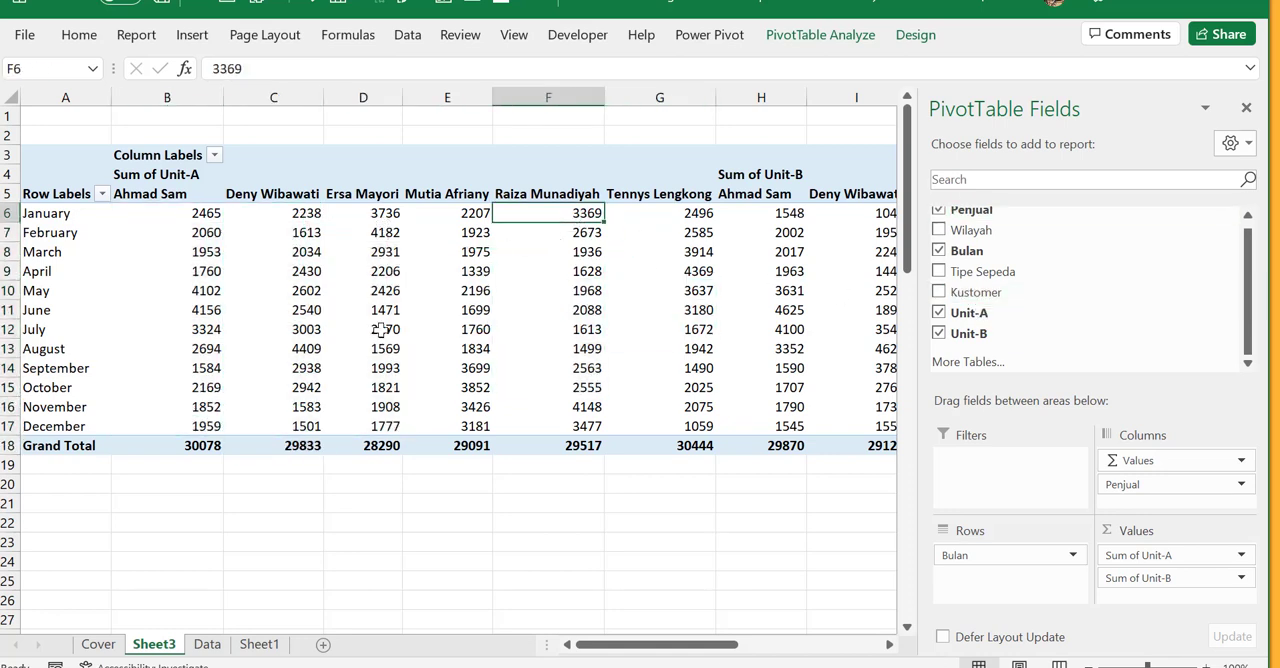
pyautogui.click(350, 330)
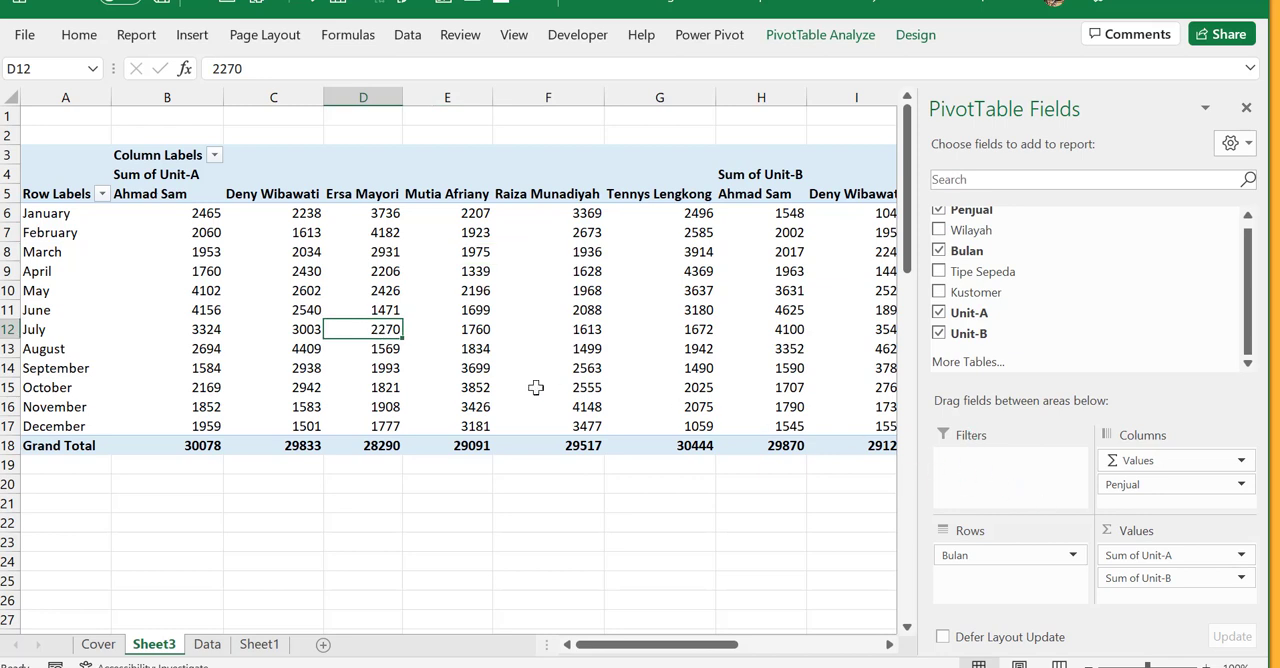
pyautogui.moveTo(536, 387)
# - Return to the Data sheet and select cell C15 inside the Penjualan 2020 data
pyautogui.click(207, 647)
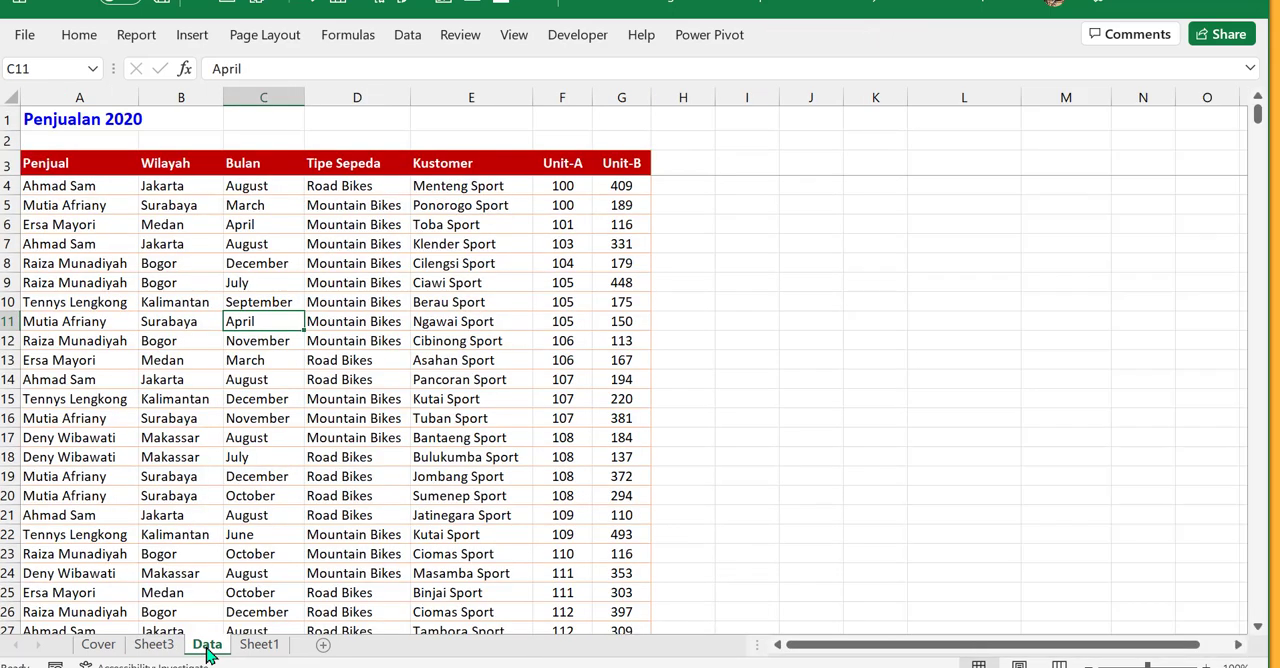
pyautogui.click(338, 432)
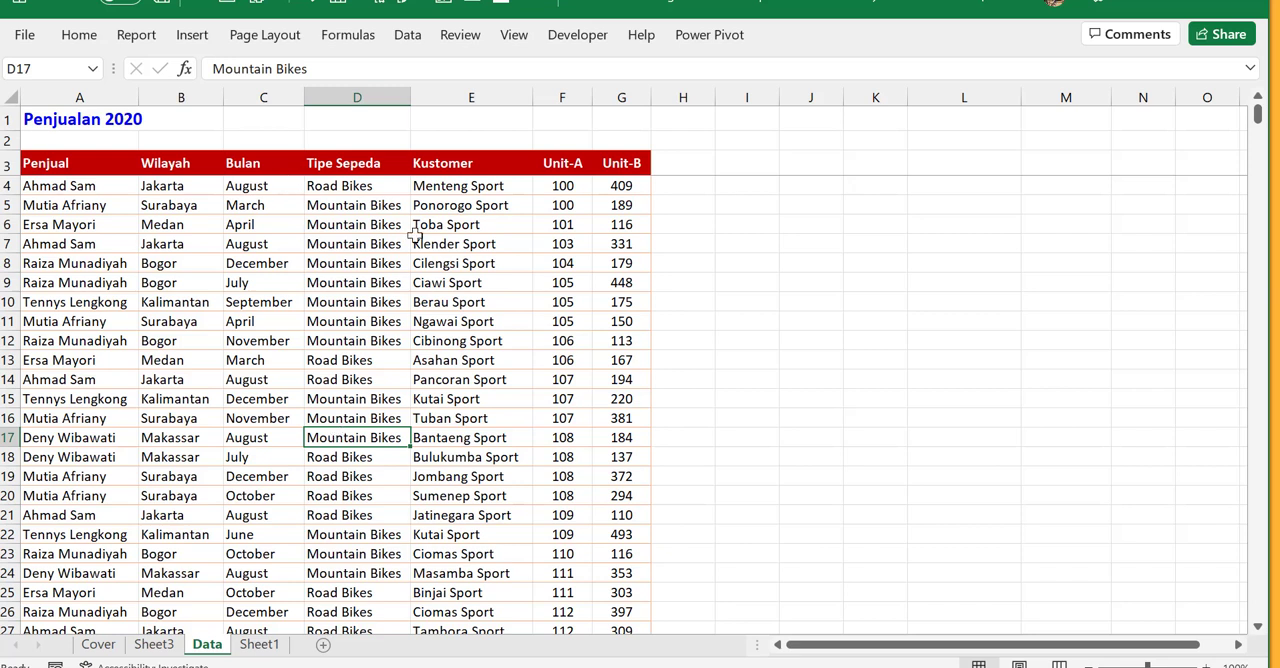
pyautogui.click(316, 321)
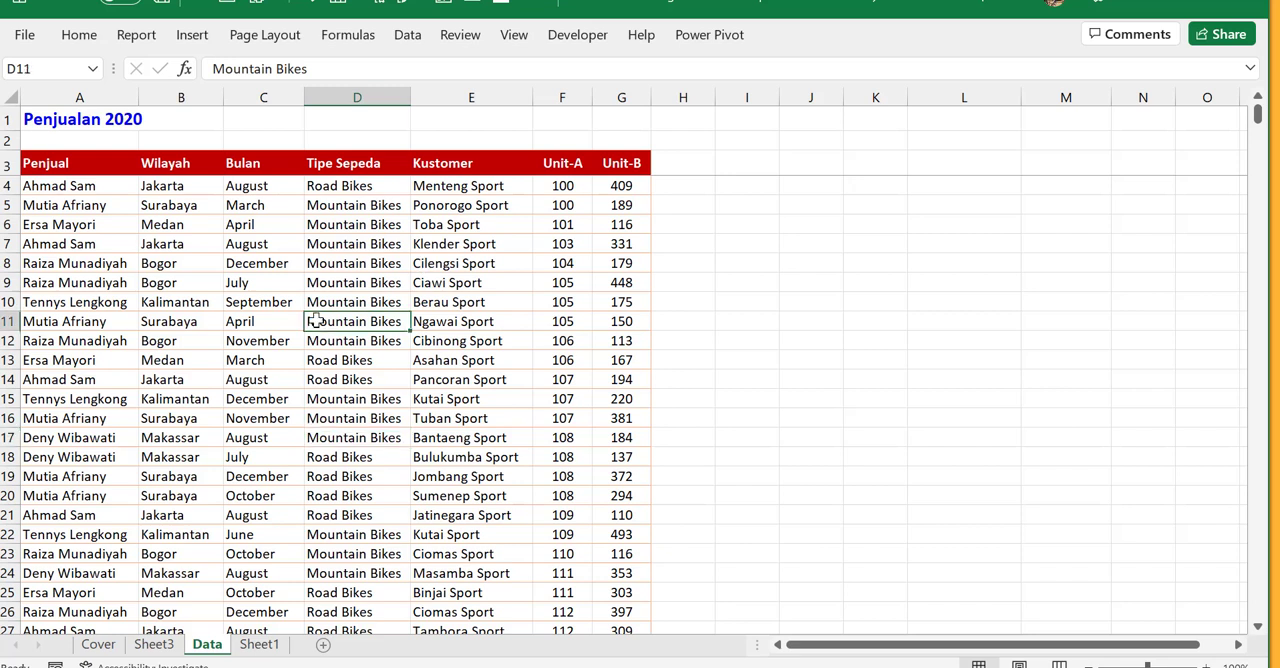
pyautogui.click(335, 263)
pyautogui.click(229, 338)
pyautogui.click(237, 286)
pyautogui.click(272, 418)
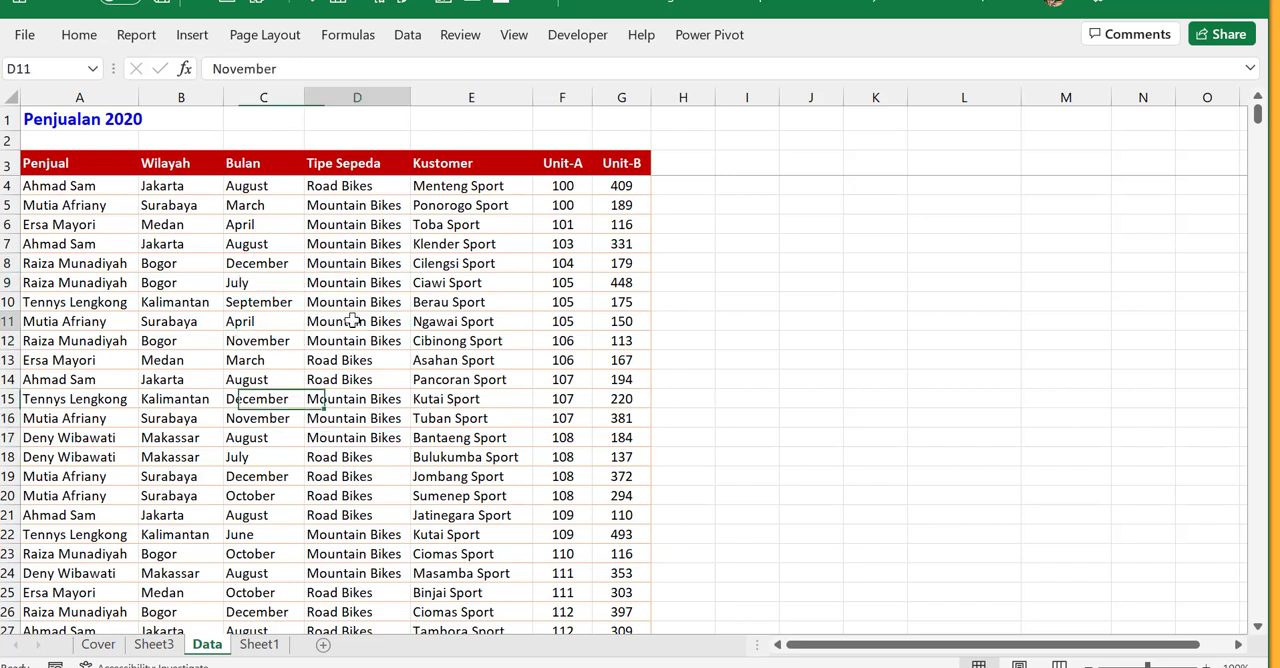
pyautogui.click(262, 302)
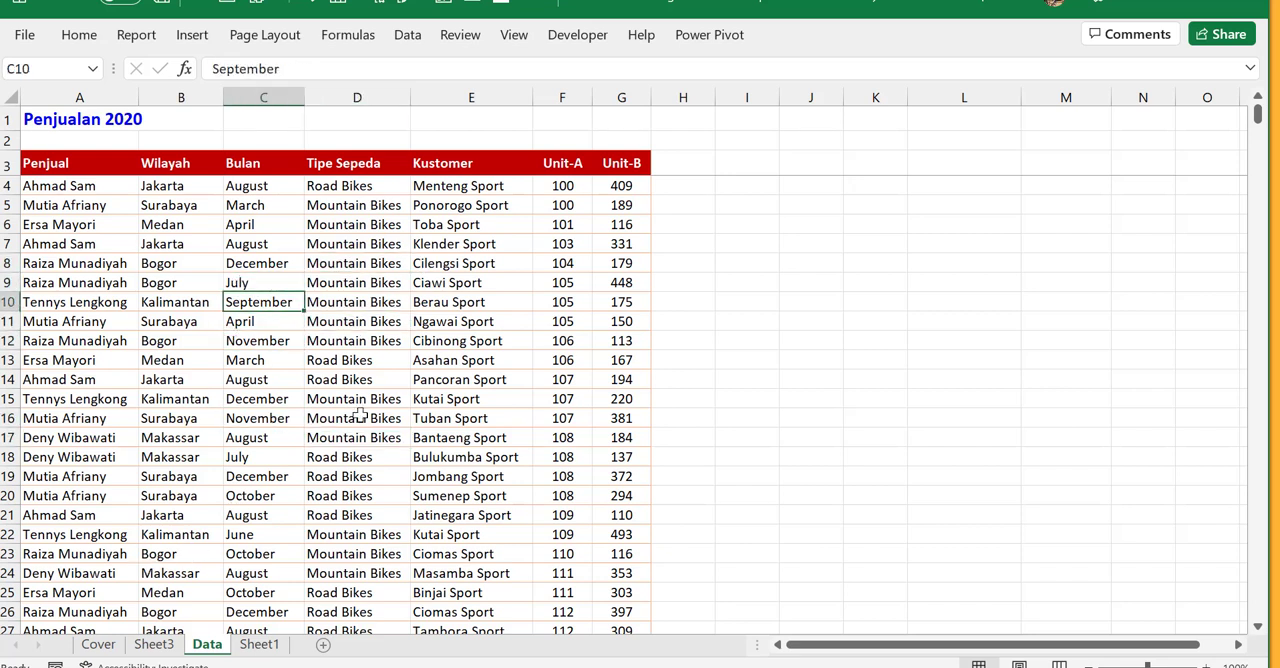
pyautogui.click(266, 345)
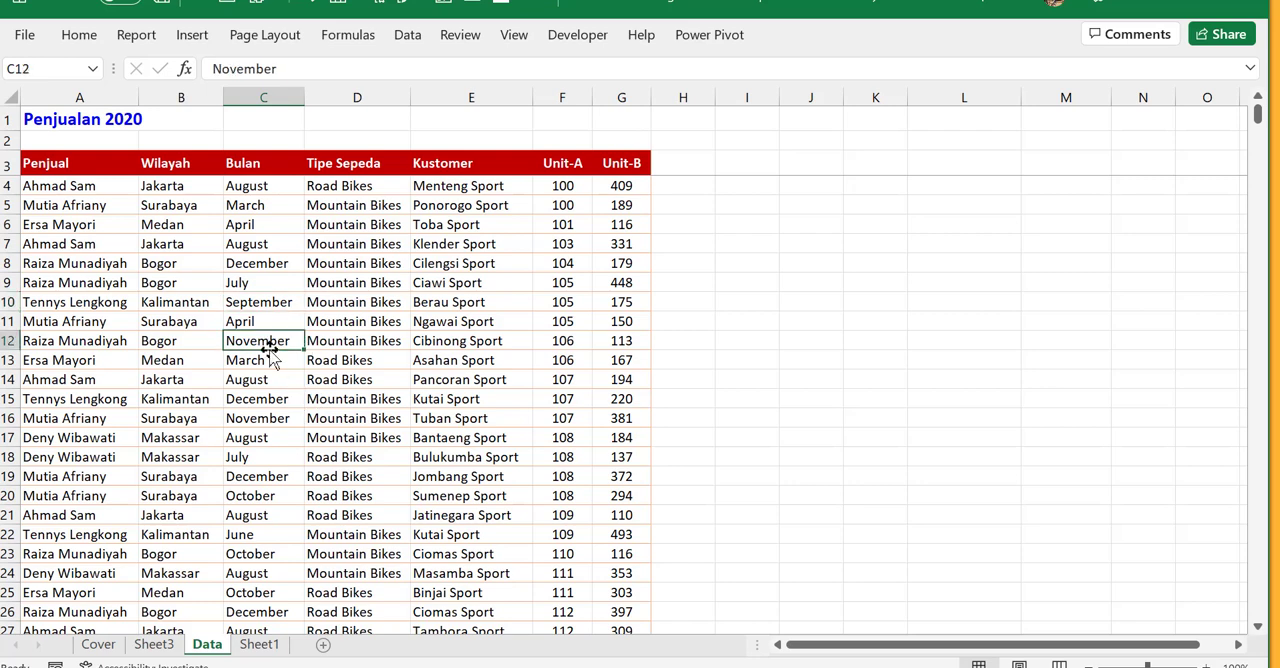
pyautogui.click(292, 307)
pyautogui.click(260, 377)
pyautogui.click(425, 355)
pyautogui.click(265, 302)
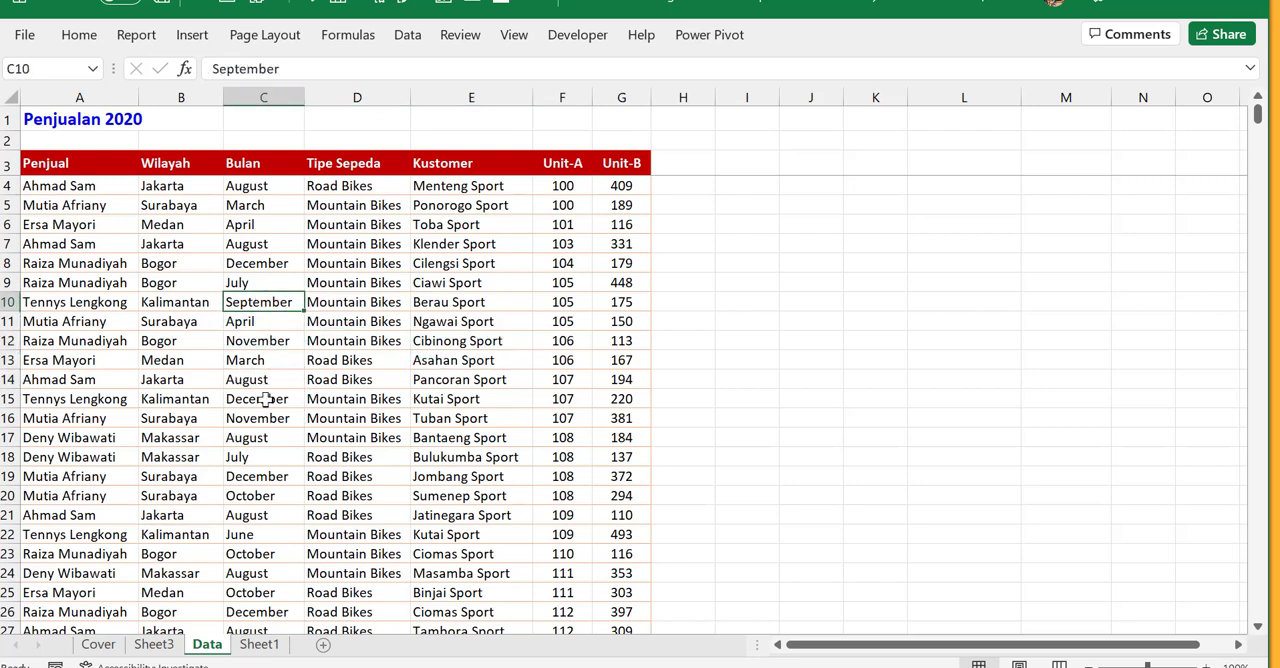
pyautogui.click(263, 399)
pyautogui.click(205, 42)
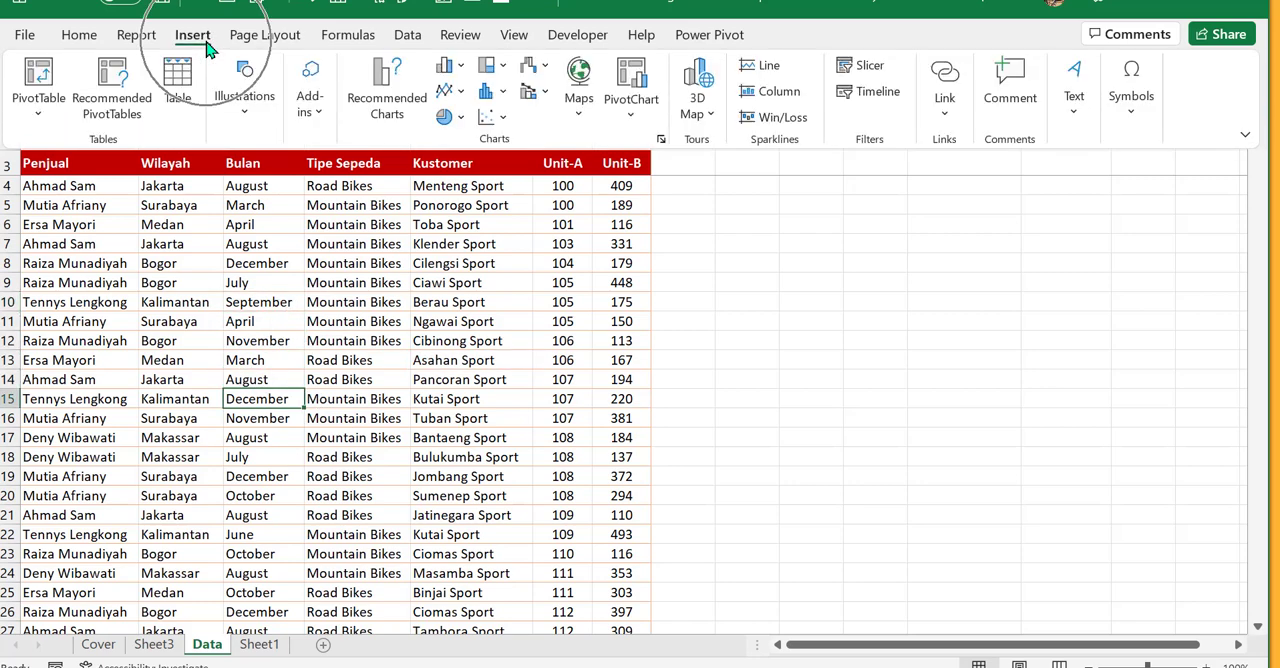
pyautogui.click(45, 107)
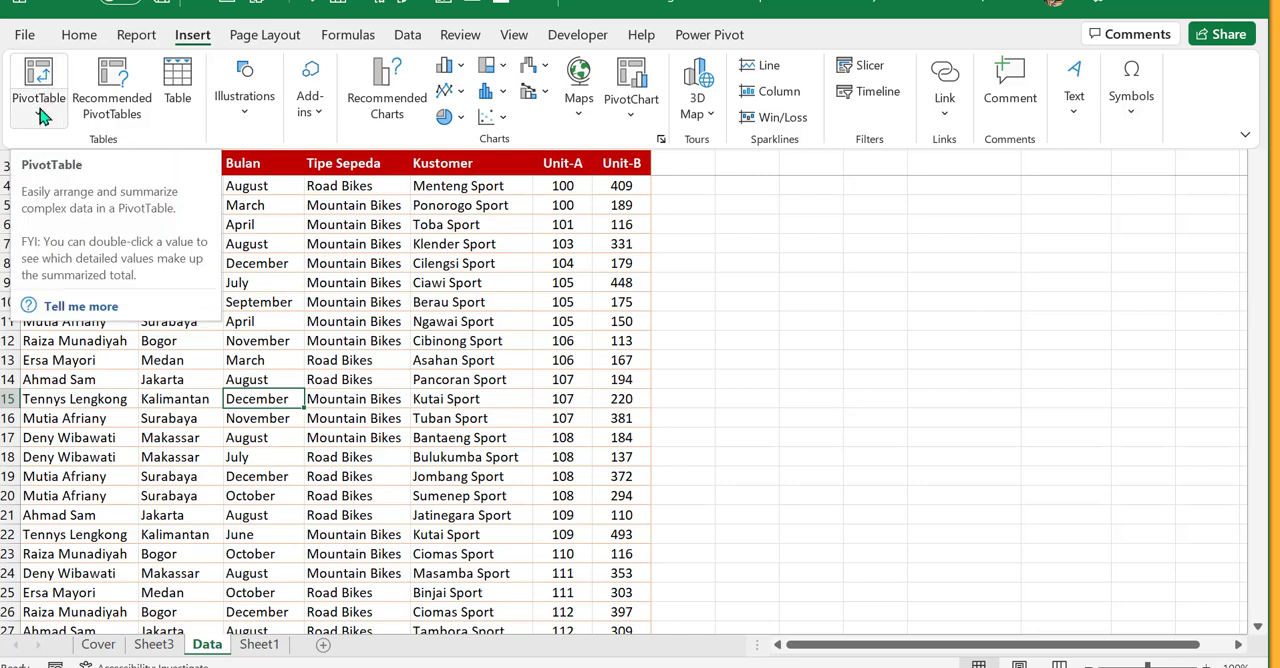
pyautogui.click(42, 118)
pyautogui.click(43, 120)
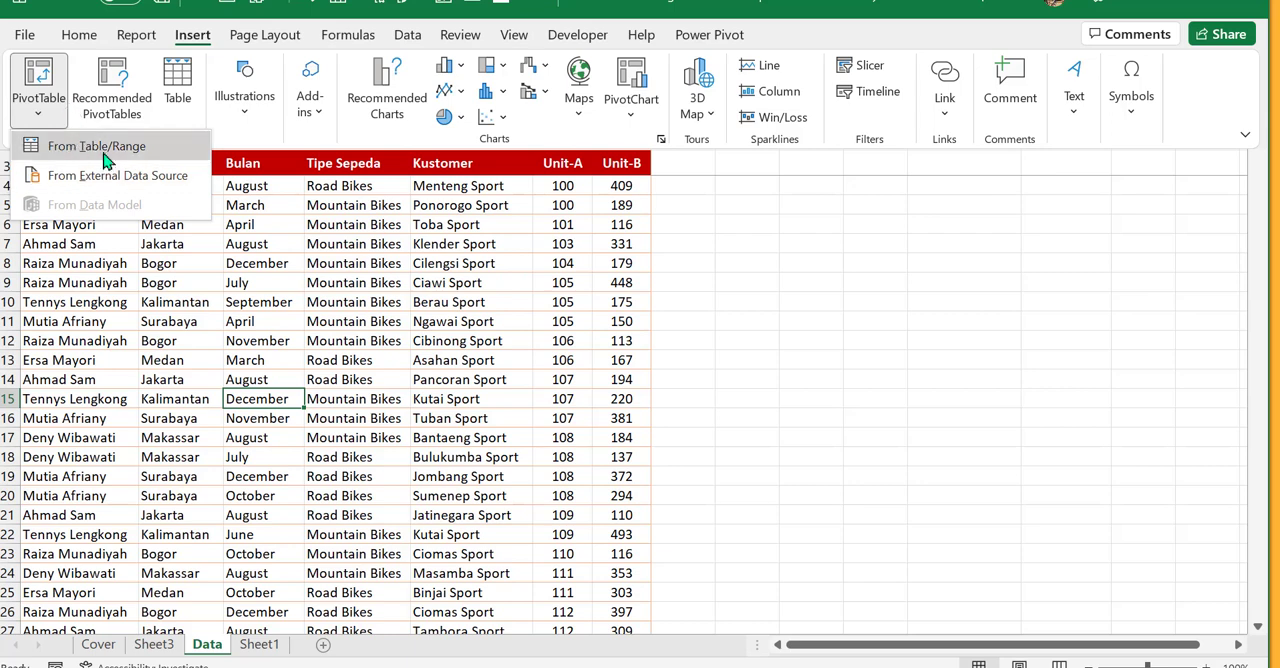
pyautogui.click(138, 360)
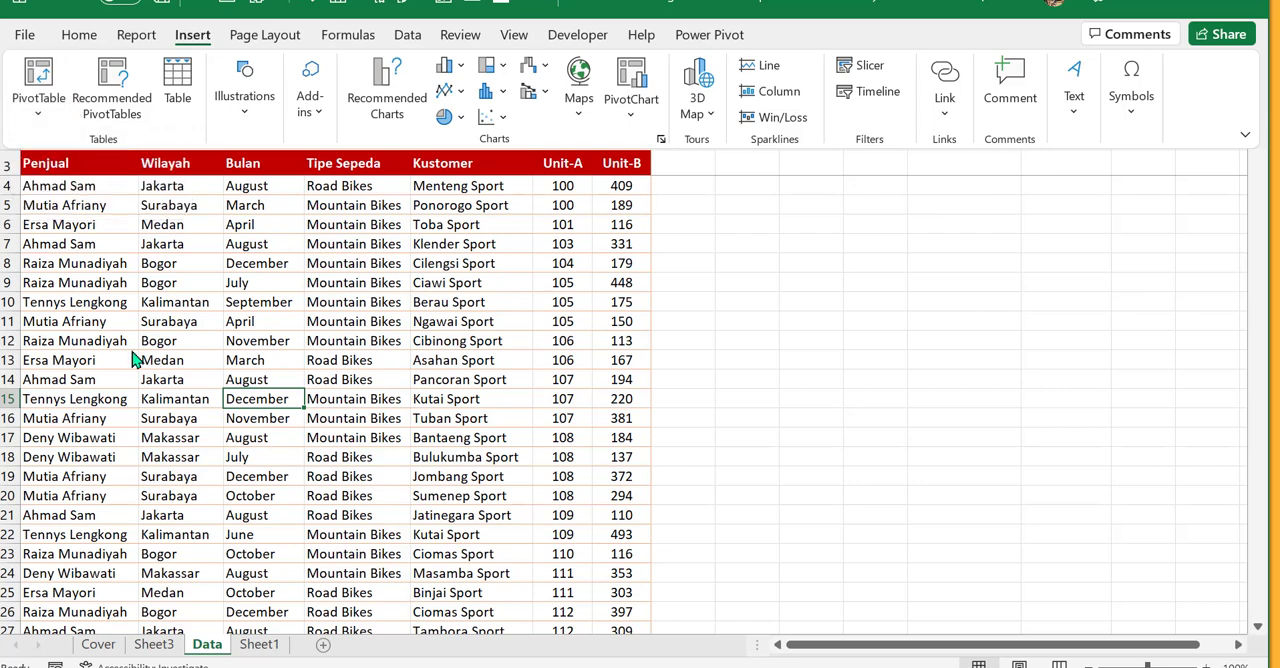
pyautogui.click(38, 78)
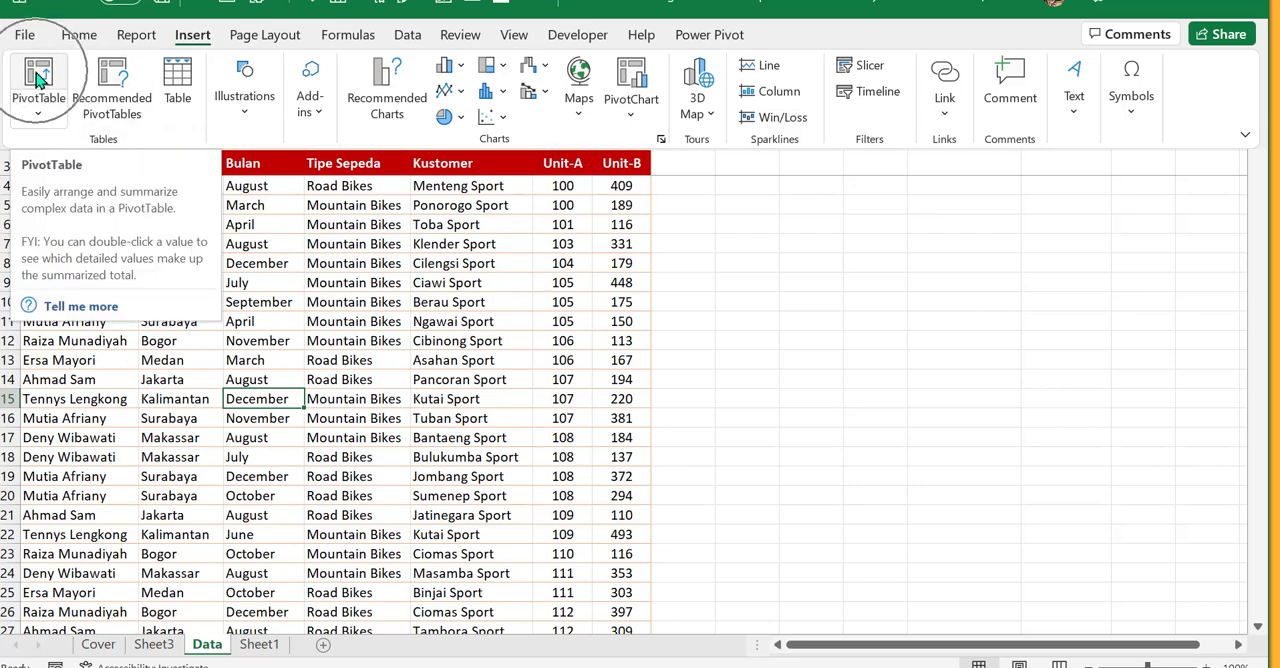
pyautogui.click(39, 79)
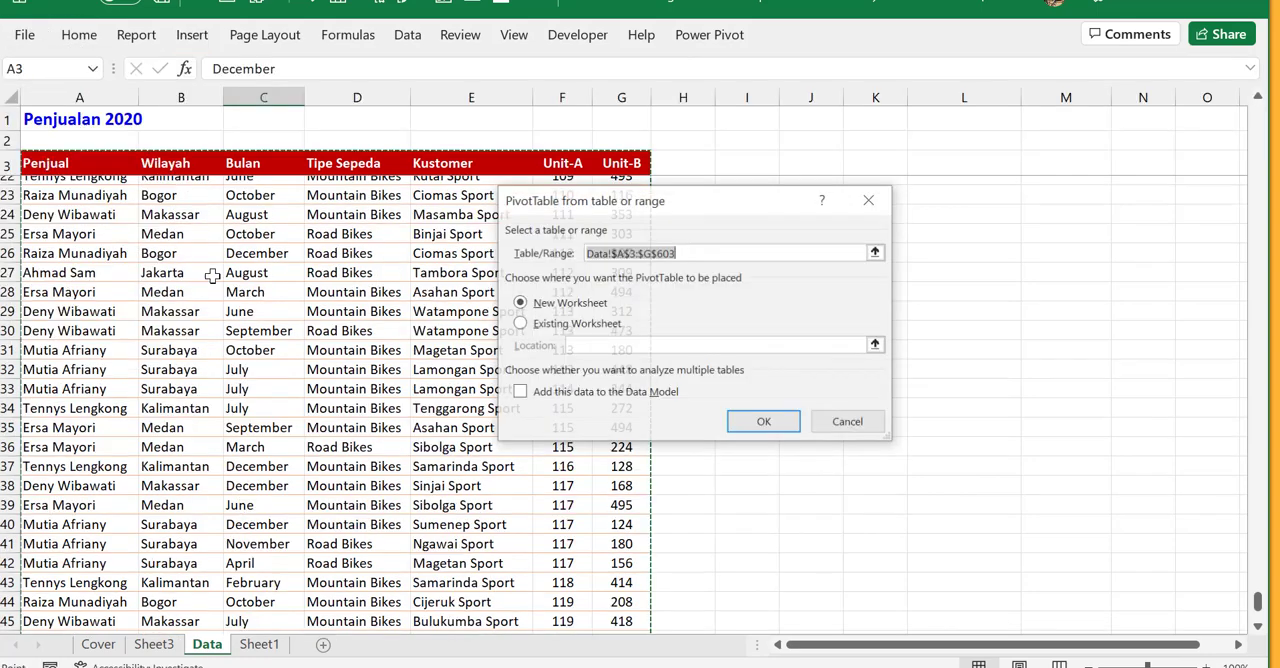
pyautogui.moveTo(687, 206); pyautogui.dragTo(674, 208)
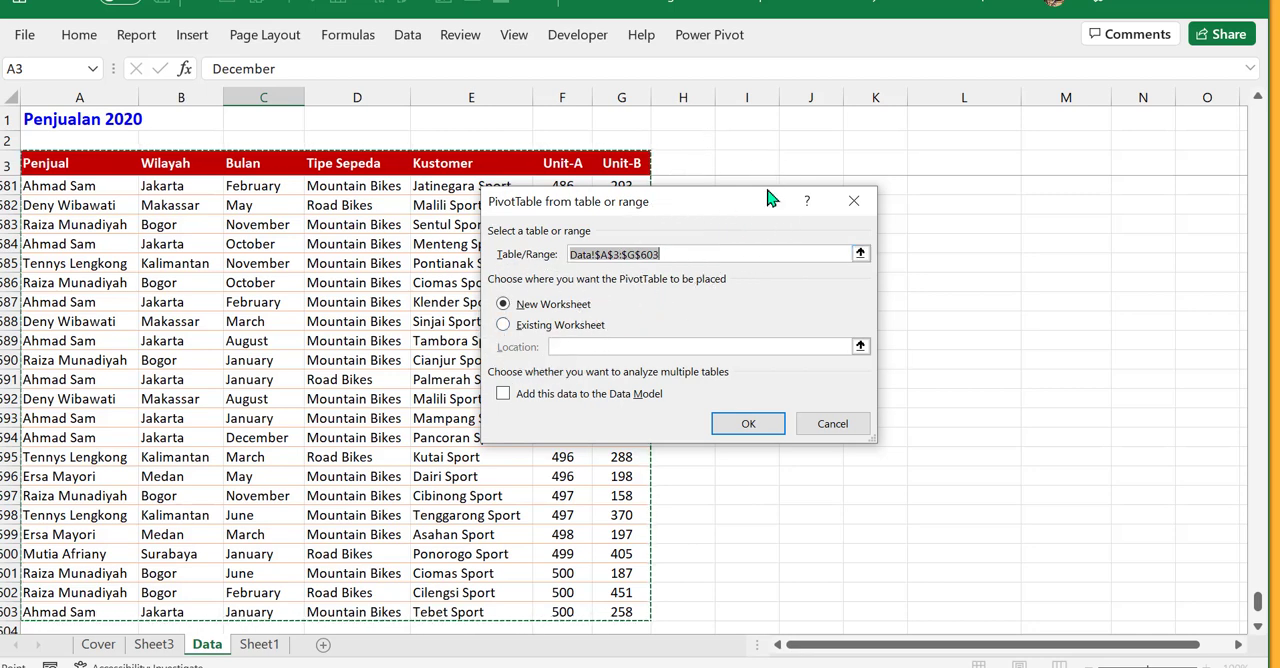
pyautogui.moveTo(768, 193); pyautogui.dragTo(877, 141)
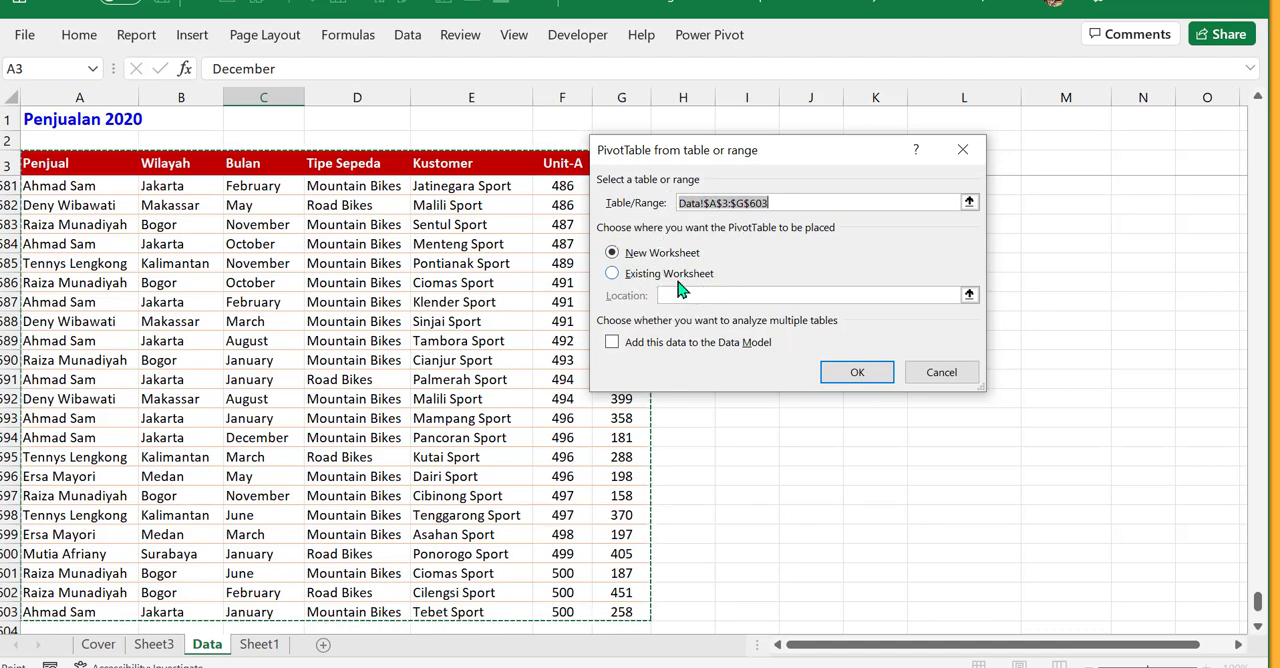
pyautogui.moveTo(740, 152); pyautogui.dragTo(440, 213)
pyautogui.moveTo(526, 213); pyautogui.dragTo(437, 206)
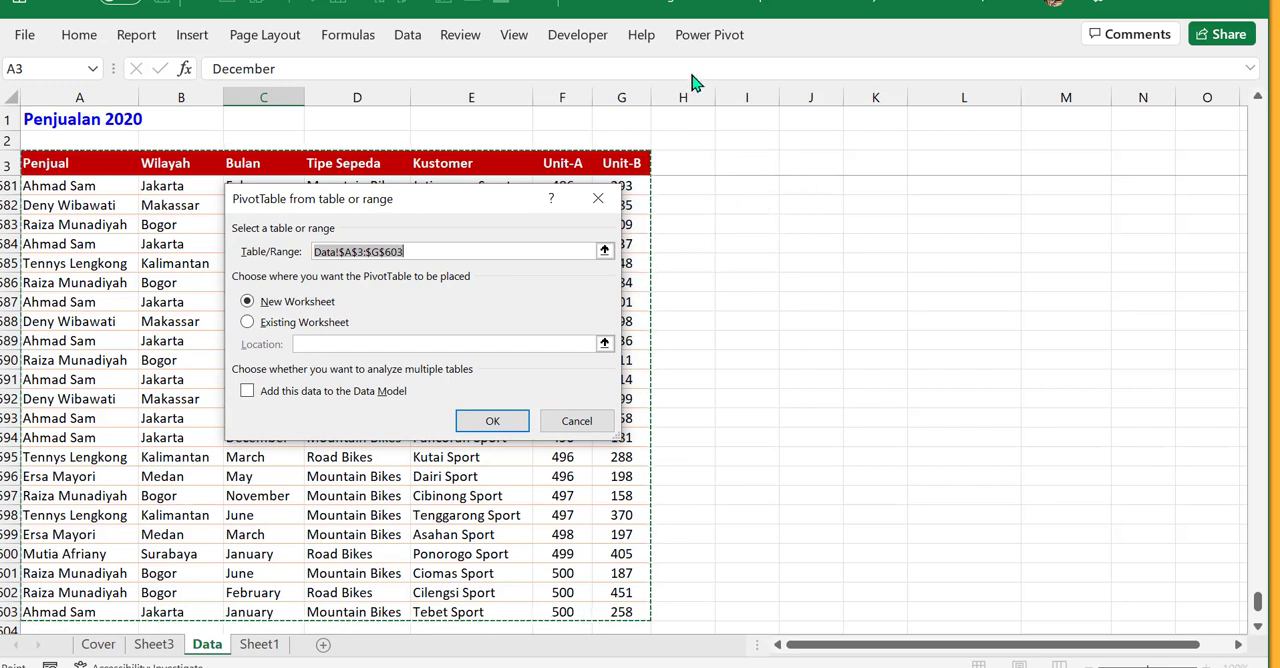
pyautogui.click(695, 162)
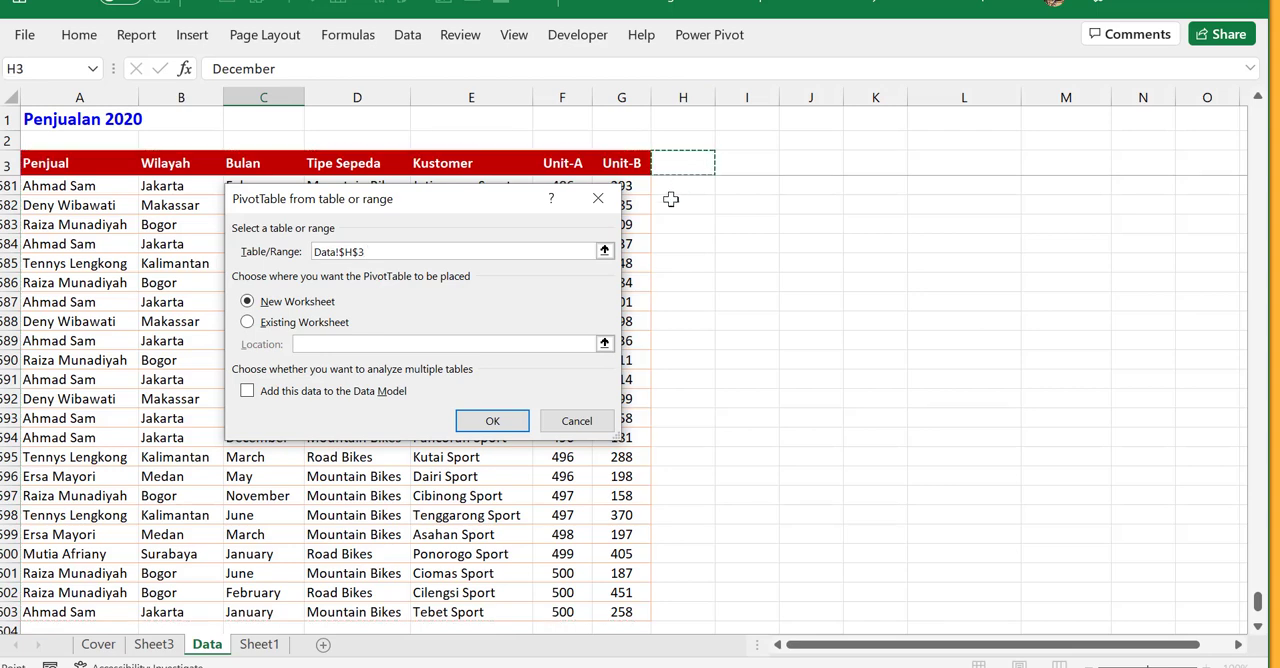
pyautogui.click(574, 420)
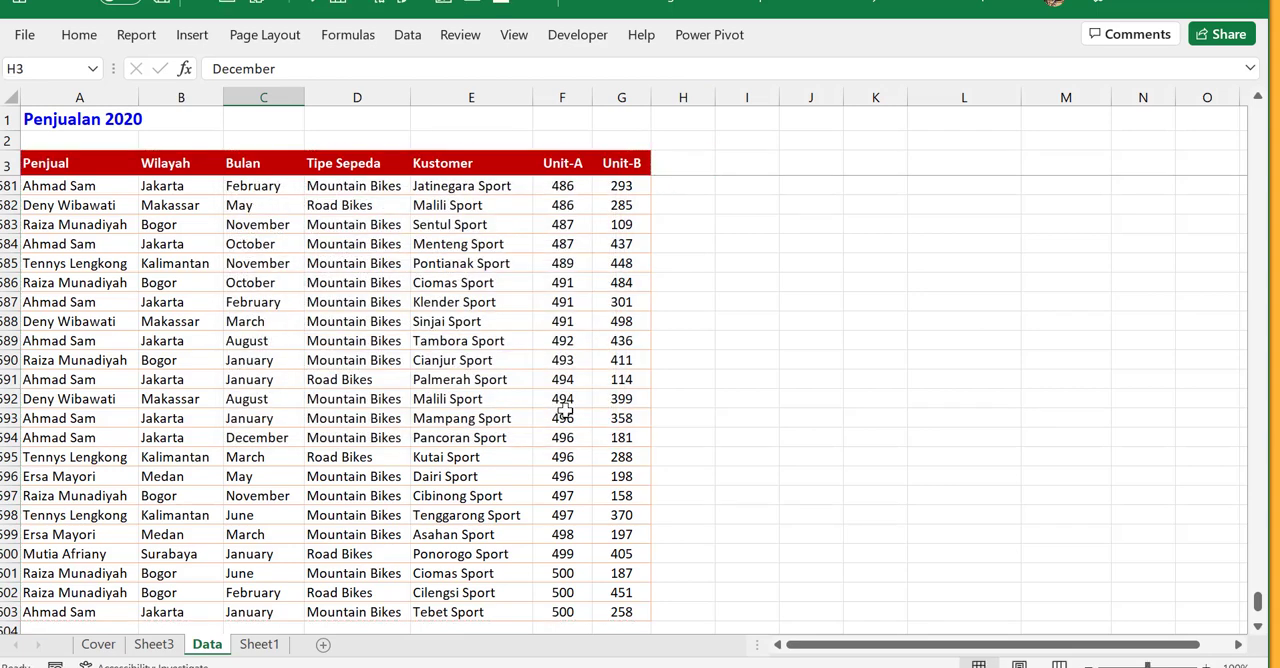
# - Create a PivotTable from the Data sheet range A3:G603 on a new worksheet
pyautogui.click(336, 281)
pyautogui.click(190, 34)
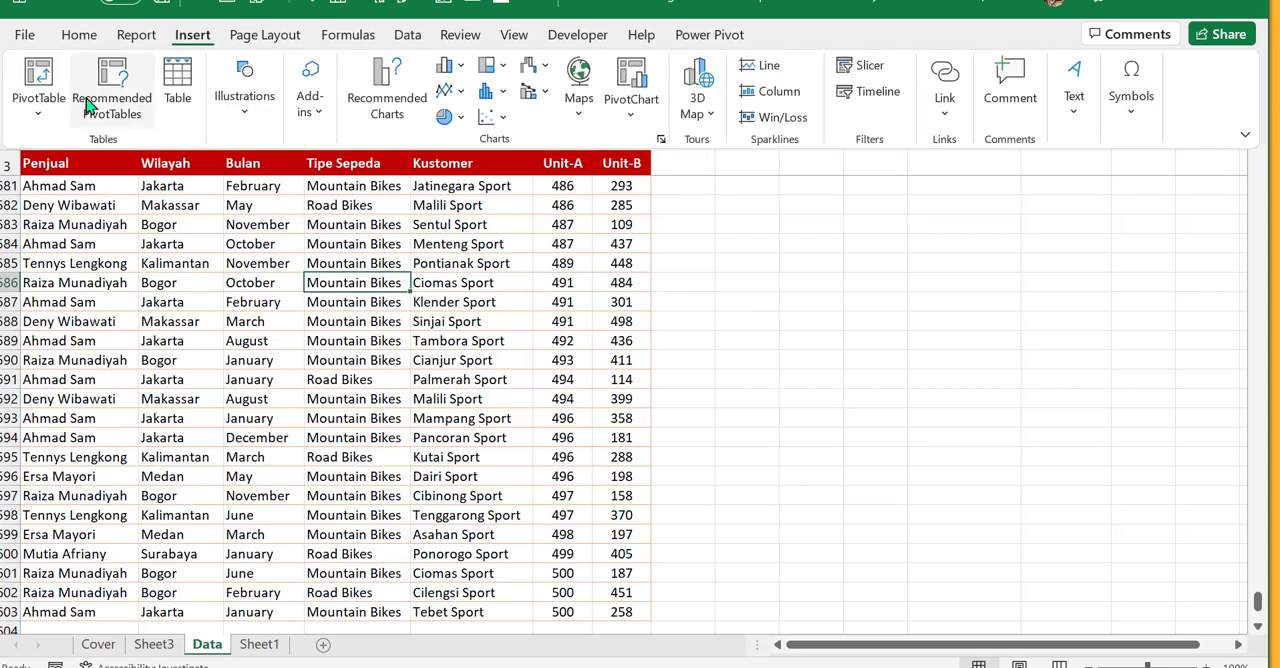
pyautogui.click(38, 78)
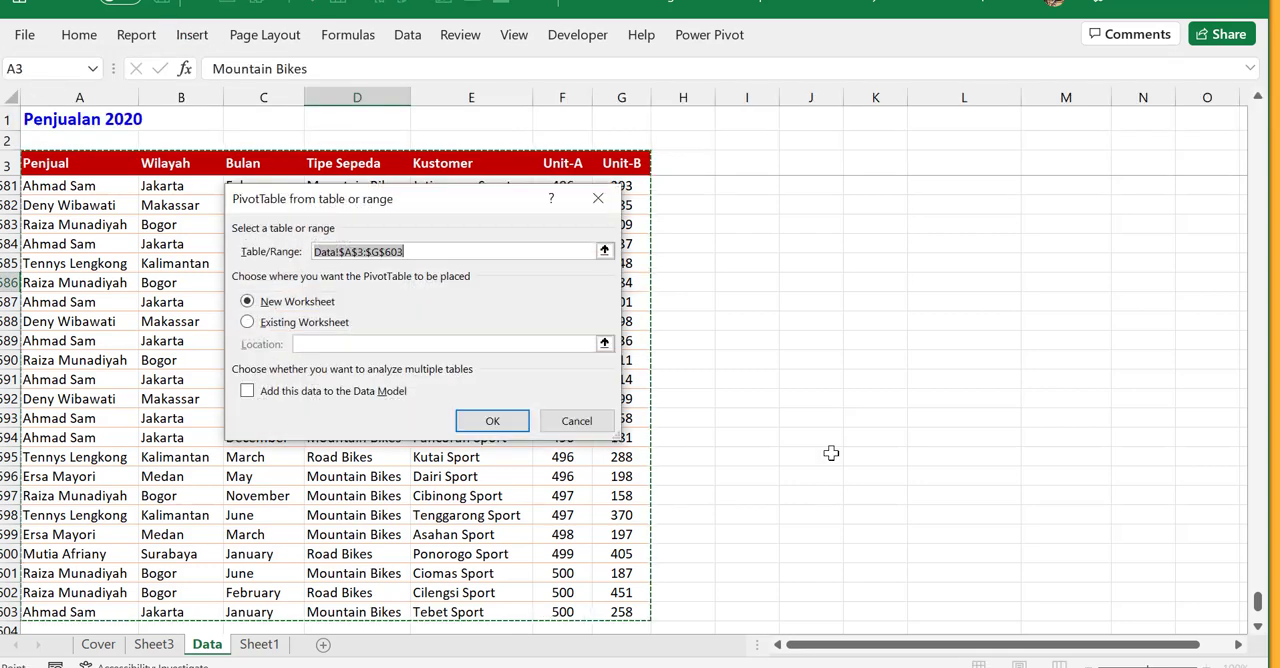
pyautogui.click(322, 322)
pyautogui.click(690, 164)
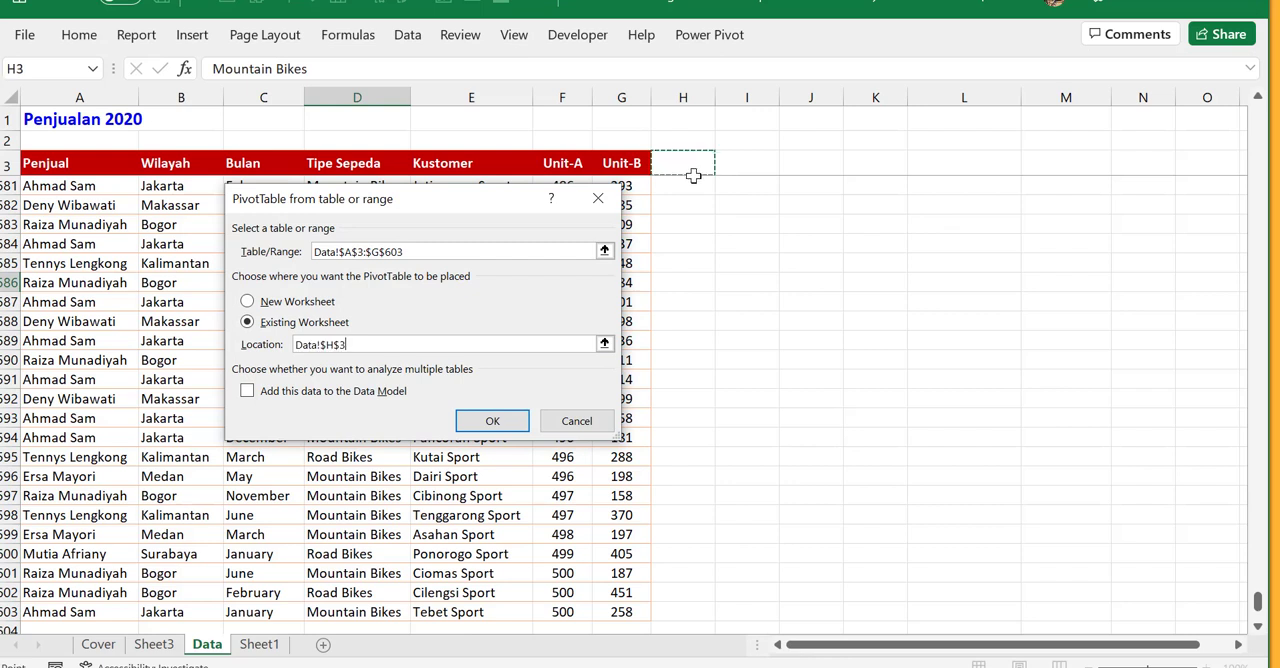
pyautogui.click(761, 168)
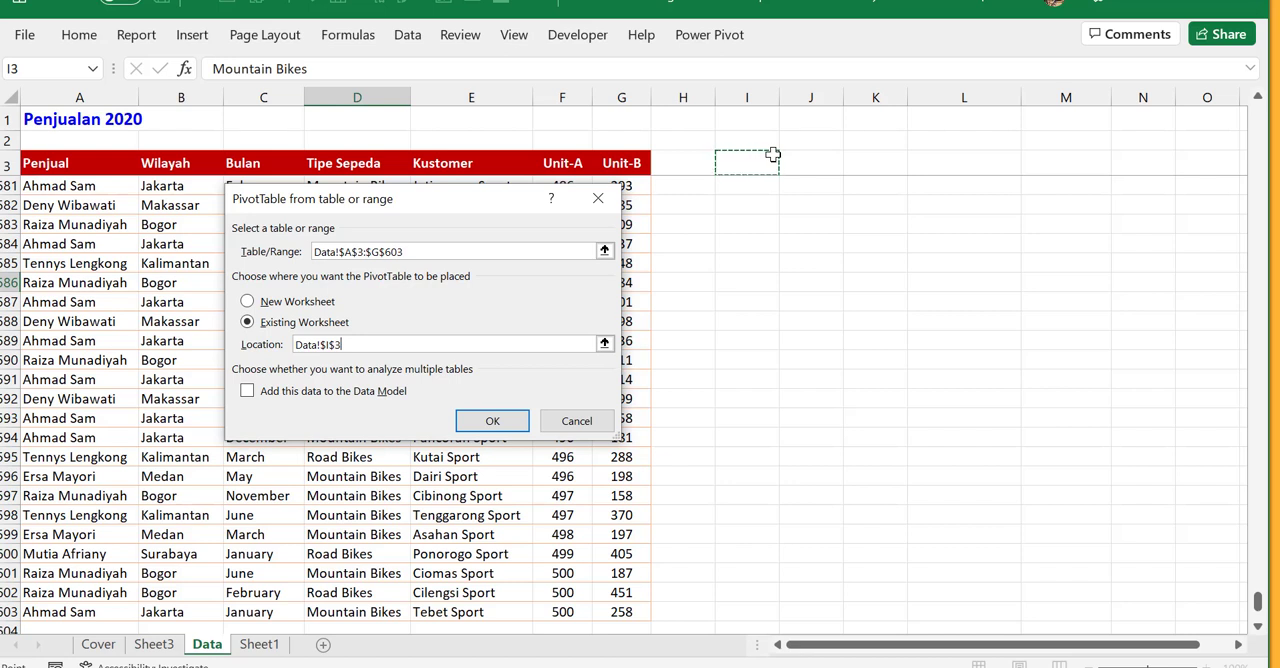
pyautogui.click(304, 305)
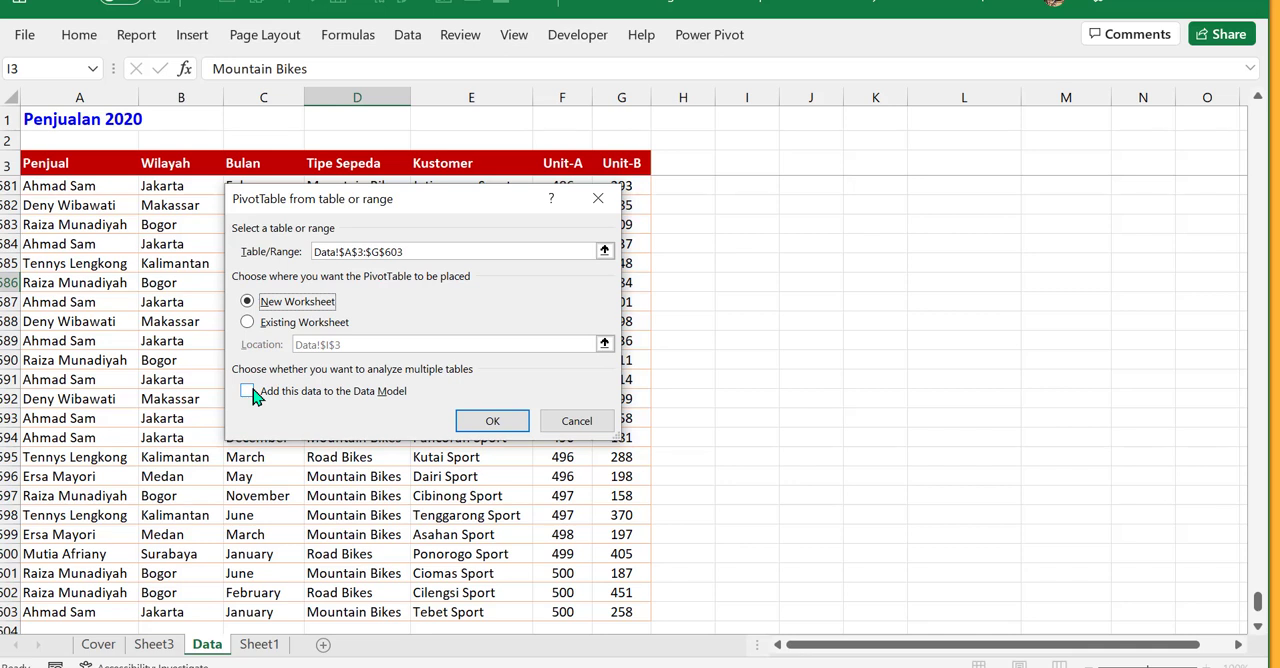
pyautogui.click(493, 422)
pyautogui.click(493, 422)
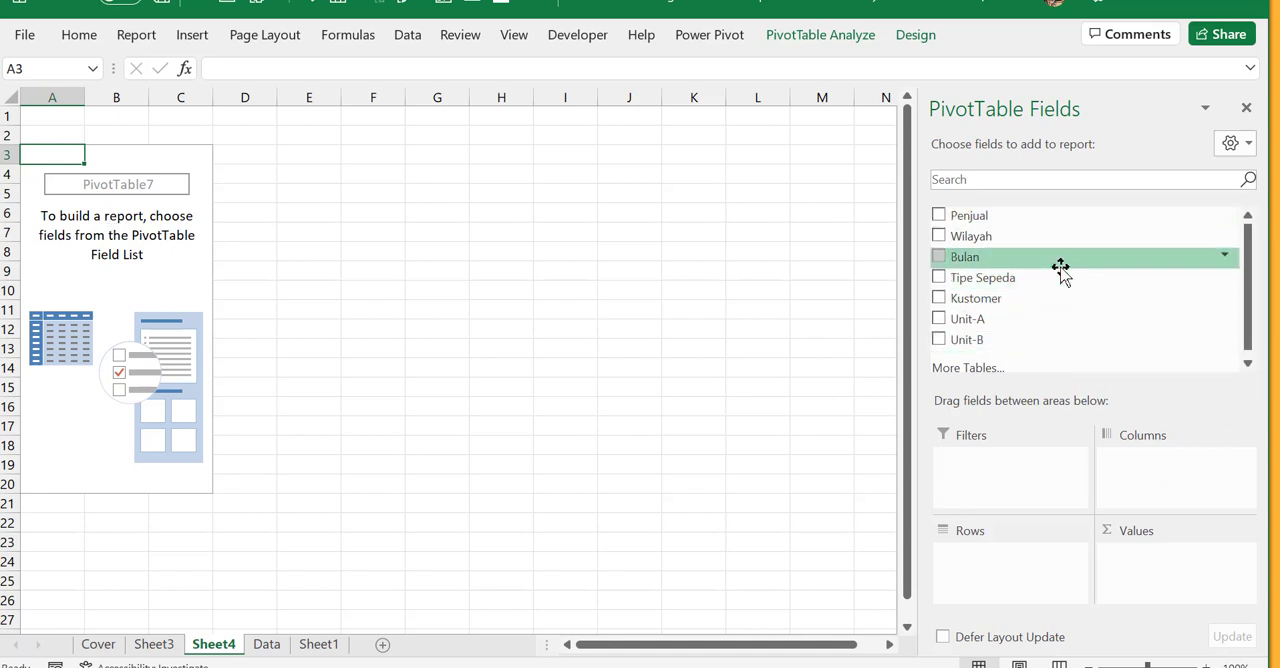
# - Add the Tipe Sepeda field to the Rows area and the sum of Unit-A to the Values area
pyautogui.press('ctrl')
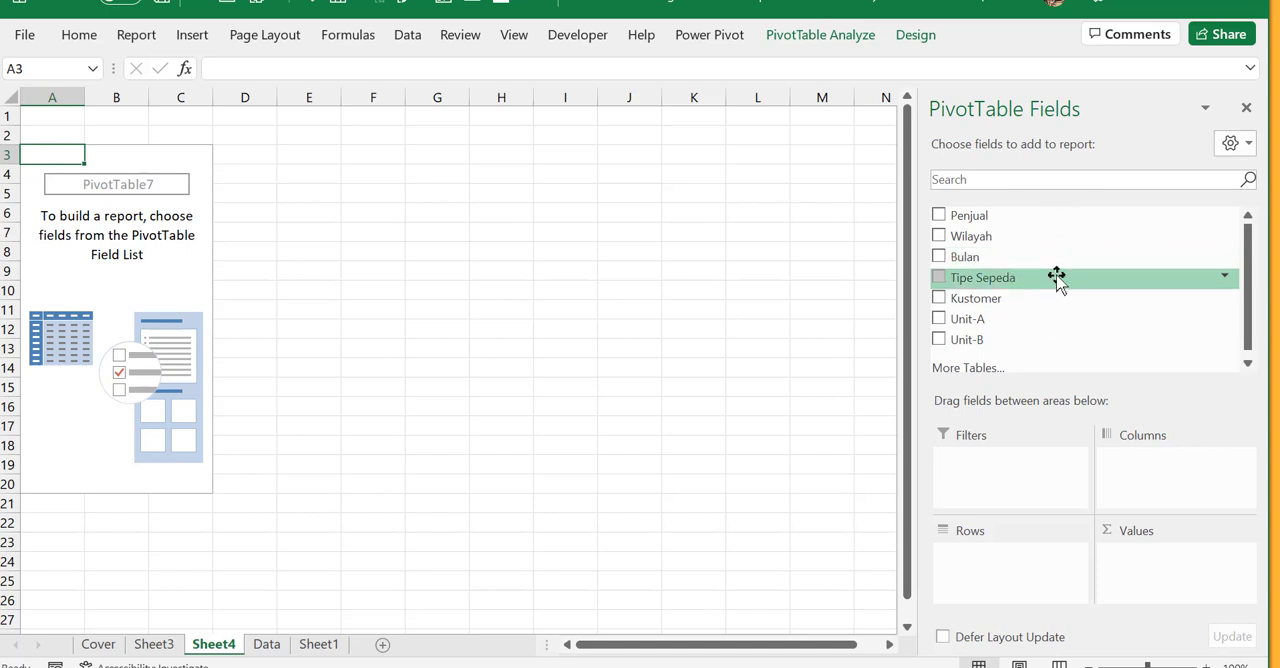
pyautogui.press('ctrl')
pyautogui.press('ctrl')
pyautogui.moveTo(1006, 289); pyautogui.dragTo(1036, 591)
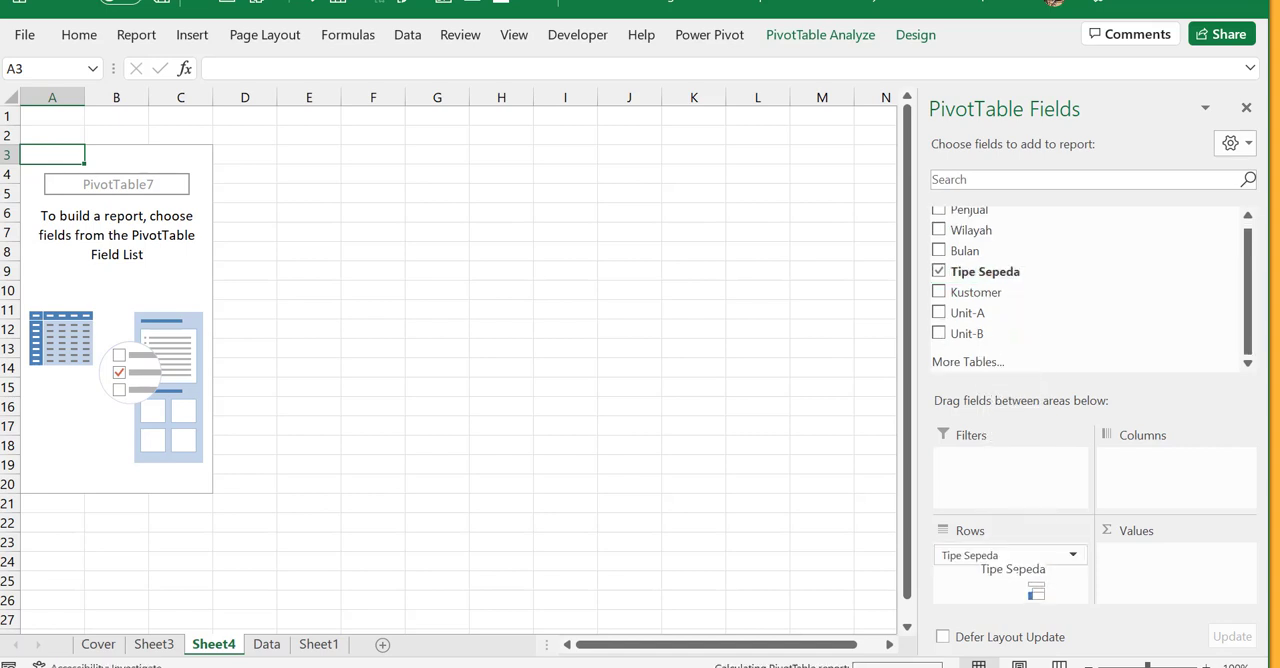
pyautogui.click(938, 315)
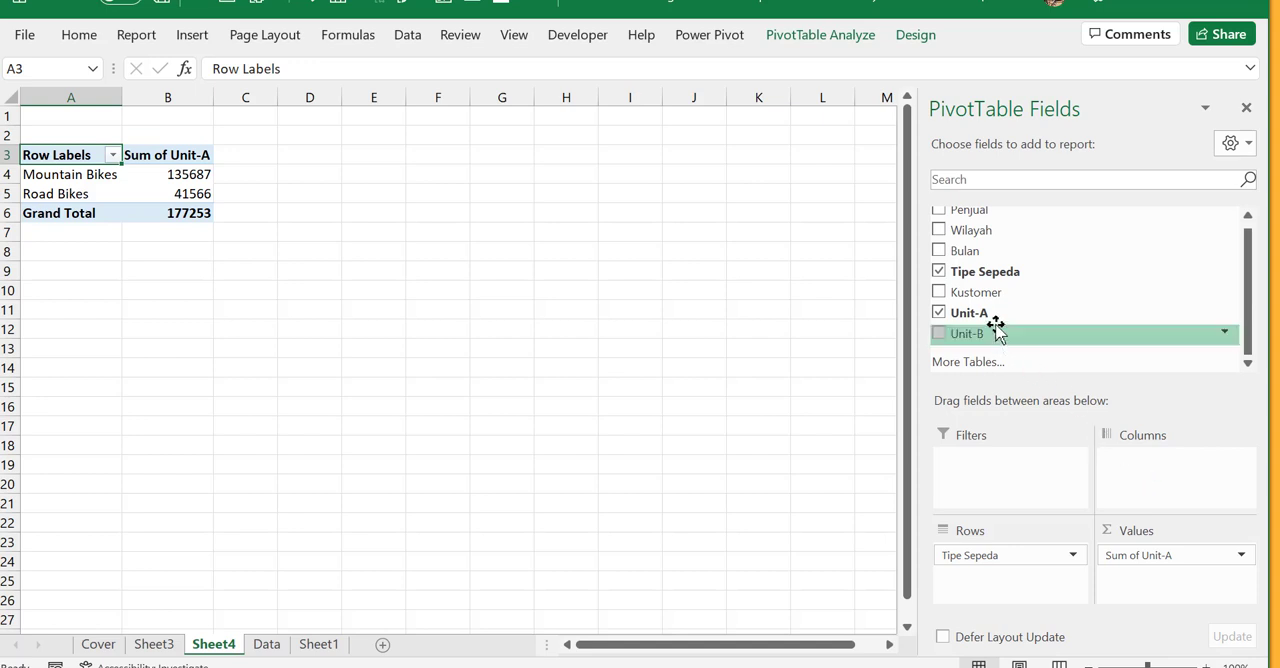
# - Add the Kustomer field, arrange it in Rows with Tipe Sepeda in Columns, and look through the customer list down to the grand total
pyautogui.moveTo(986, 292); pyautogui.dragTo(1098, 471)
pyautogui.moveTo(1177, 501); pyautogui.dragTo(1177, 501)
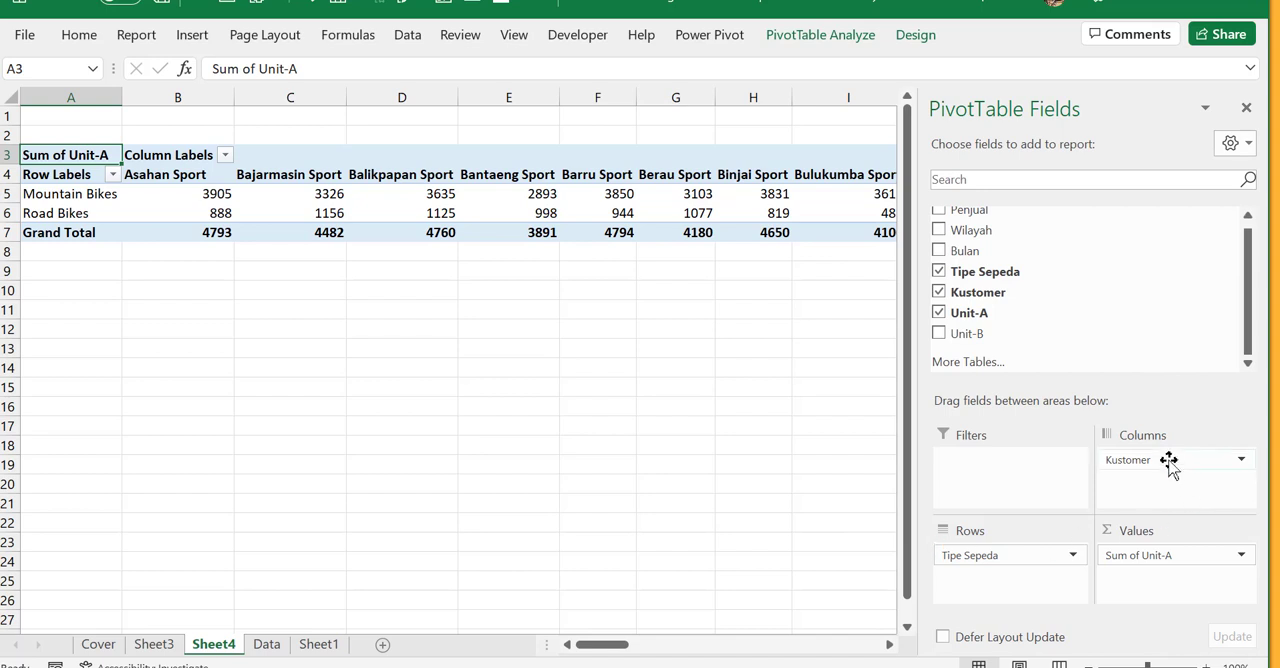
pyautogui.moveTo(1170, 465)
pyautogui.mouseDown()
pyautogui.moveTo(1114, 560)
pyautogui.moveTo(1023, 606)
pyautogui.moveTo(1000, 592)
pyautogui.moveTo(1168, 484)
pyautogui.mouseUp()
pyautogui.scroll(-6, 177, 365)
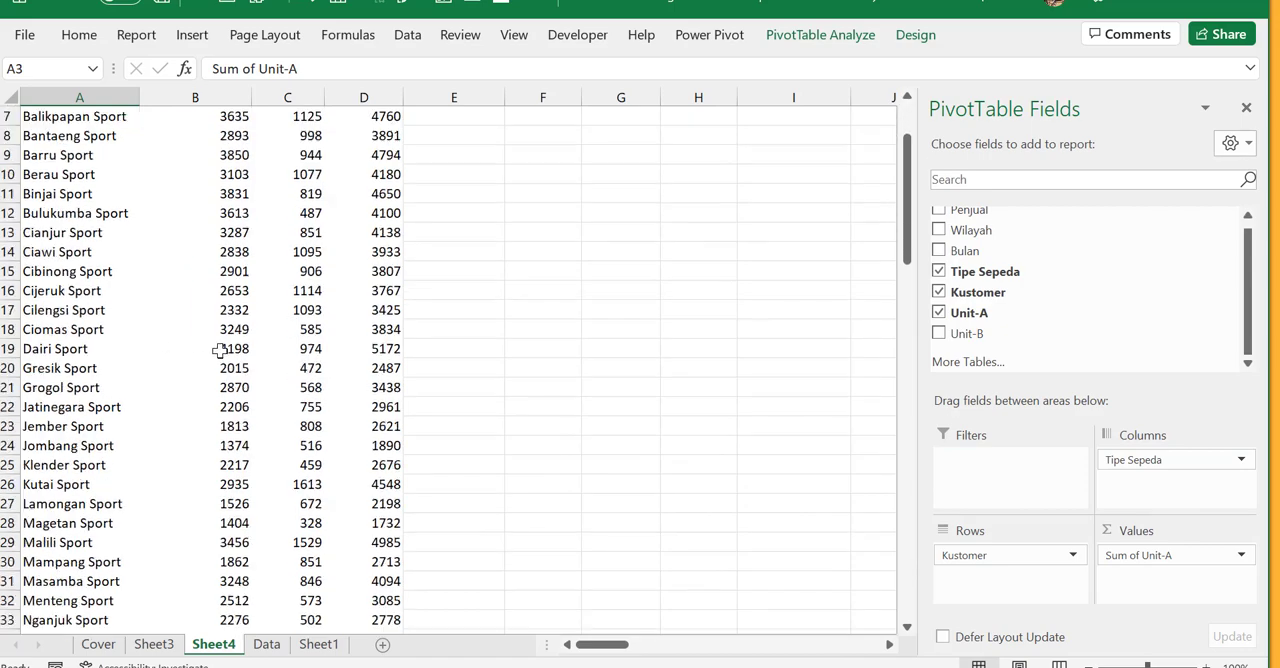
pyautogui.scroll(-6, 220, 349)
pyautogui.scroll(12, 220, 349)
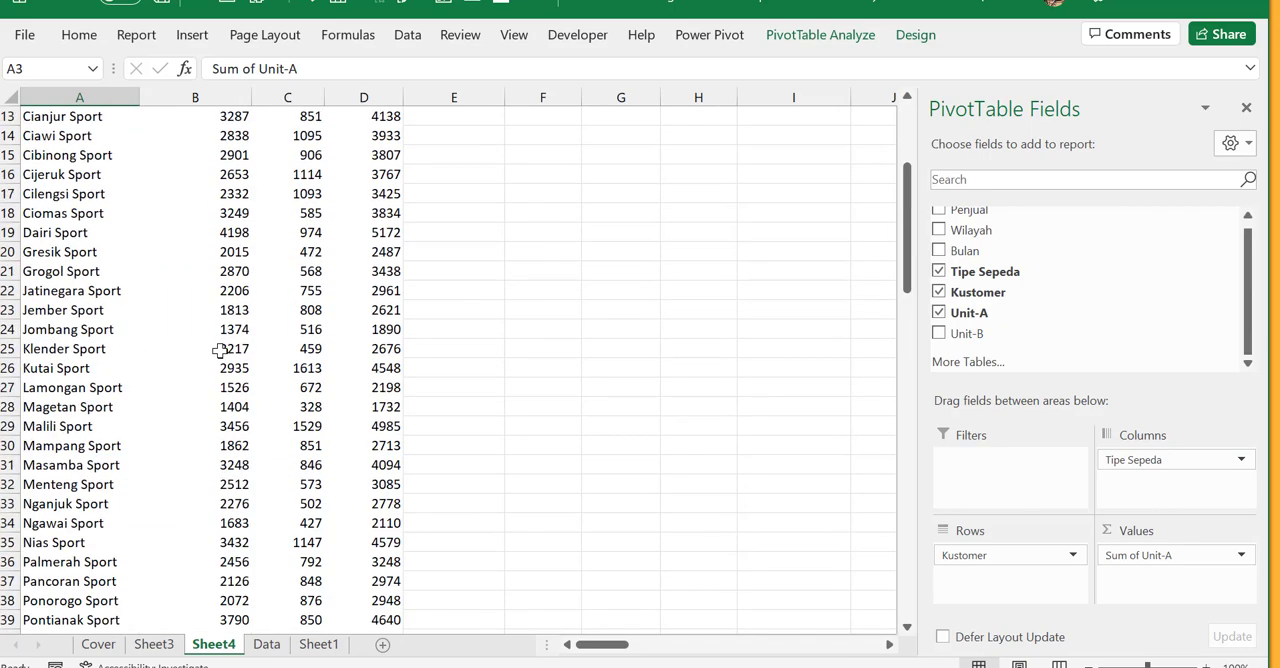
pyautogui.scroll(-16, 303, 312)
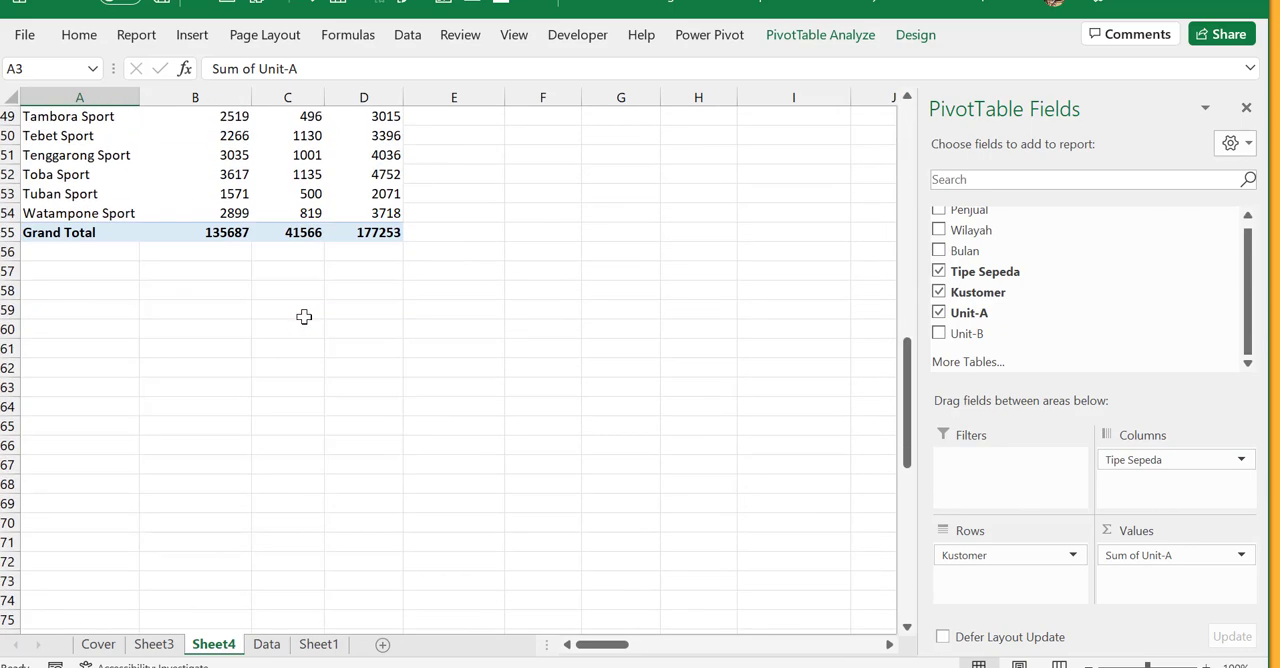
pyautogui.scroll(16, 303, 314)
pyautogui.click(226, 327)
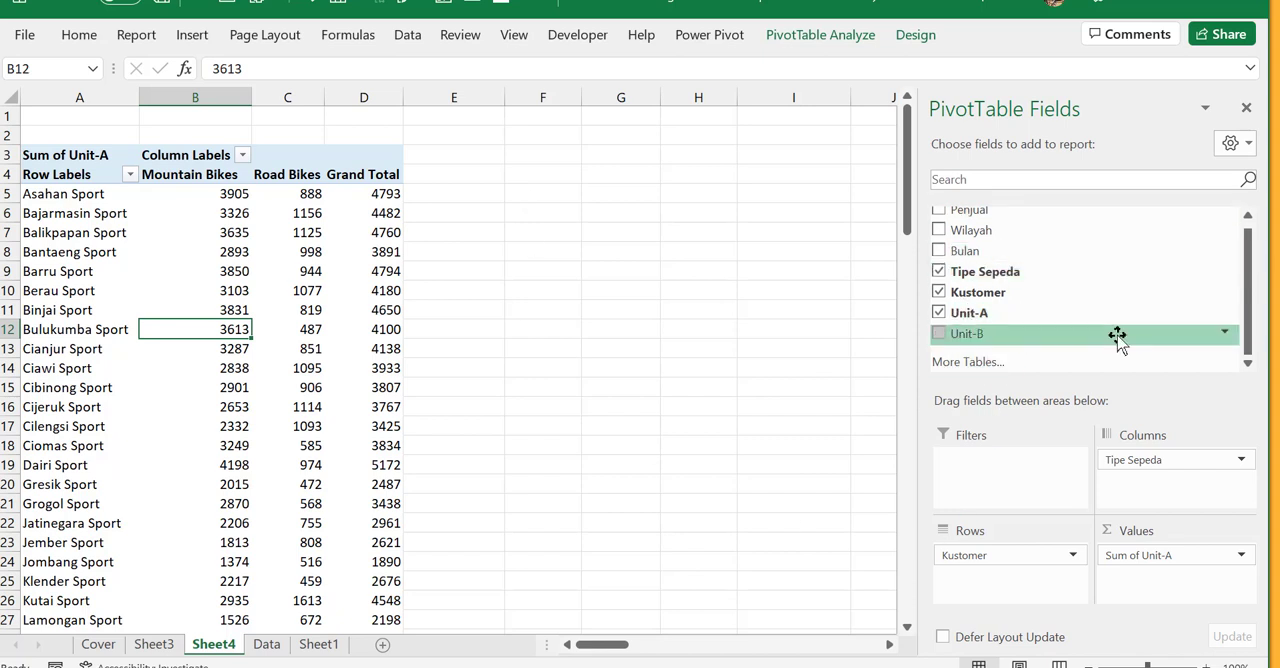
# - Add the Penjual field to the Filters area of the PivotTable
pyautogui.scroll(1, 1049, 334)
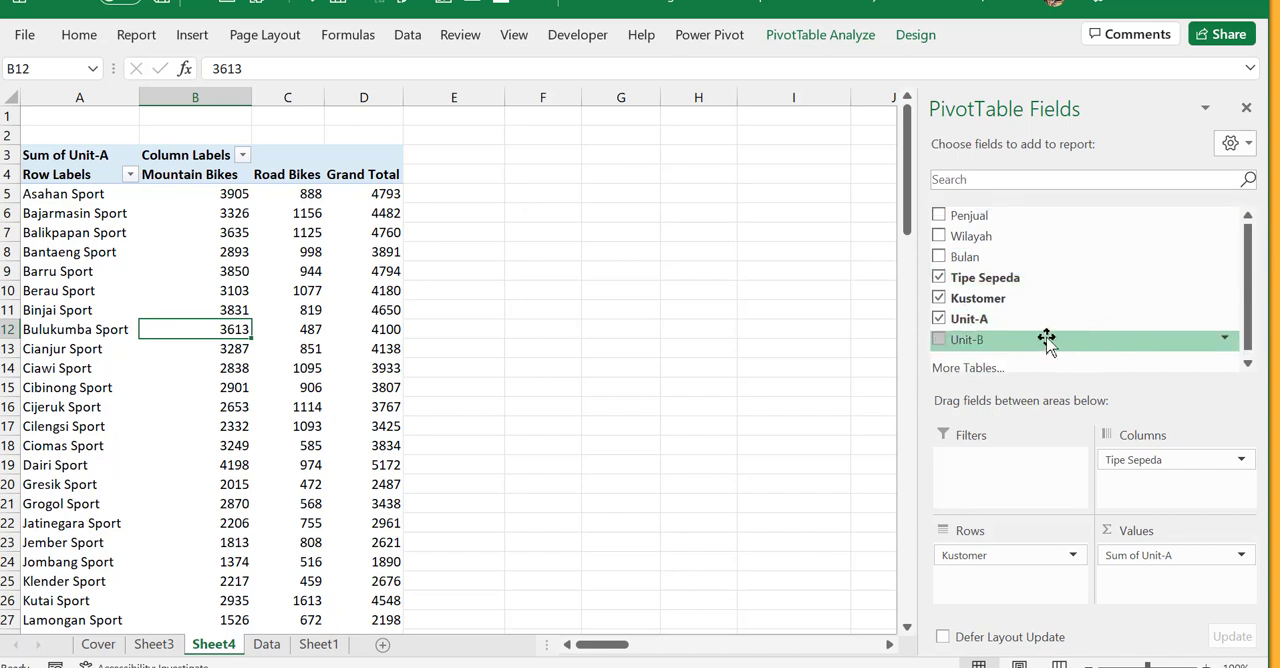
pyautogui.click(980, 236)
pyautogui.moveTo(980, 236); pyautogui.dragTo(1008, 591)
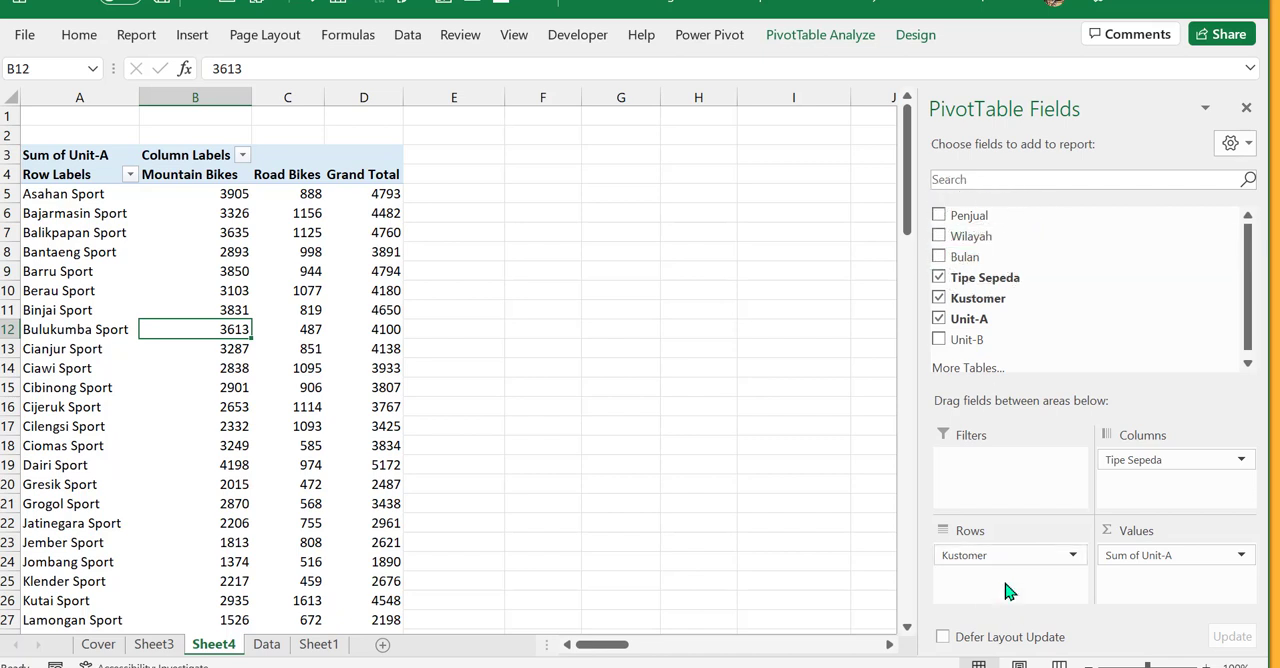
pyautogui.press('ctrl')
pyautogui.press('ctrl')
pyautogui.press('ctrl')
pyautogui.moveTo(187, 389)
pyautogui.moveTo(228, 370)
pyautogui.click(972, 216)
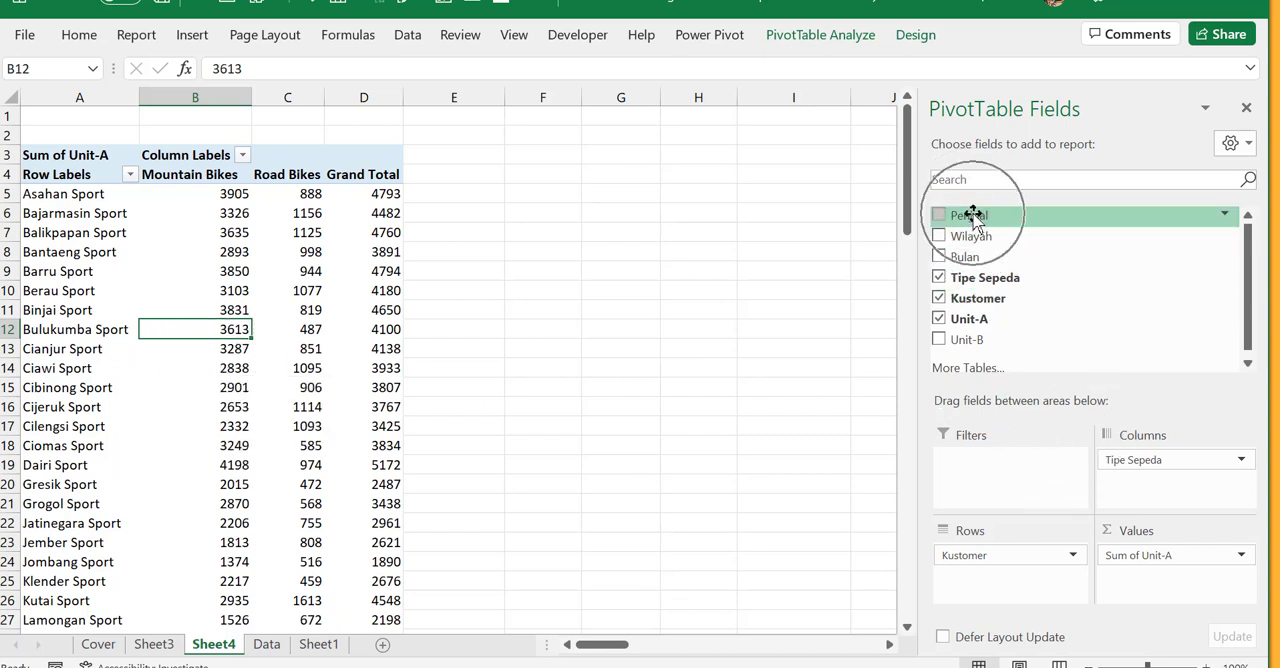
pyautogui.moveTo(975, 218); pyautogui.dragTo(983, 467)
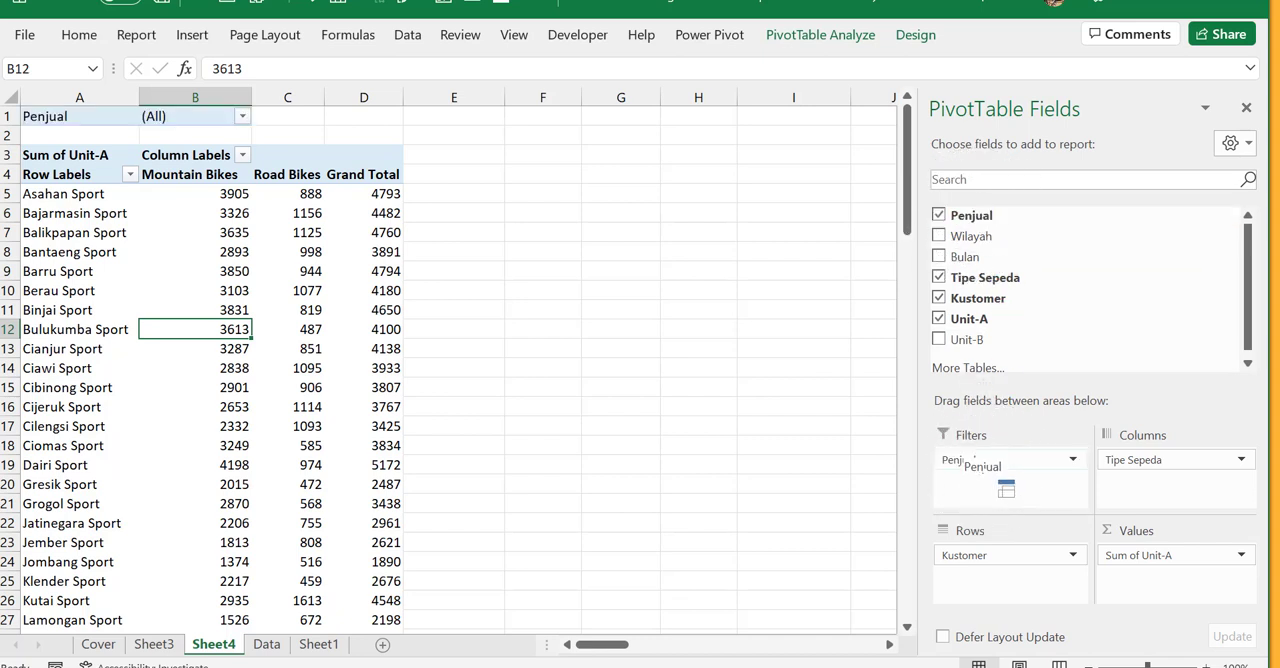
# - Filter the PivotTable by the first two sellers in the Penjual filter, with selection of multiple items enabled
pyautogui.click(153, 117)
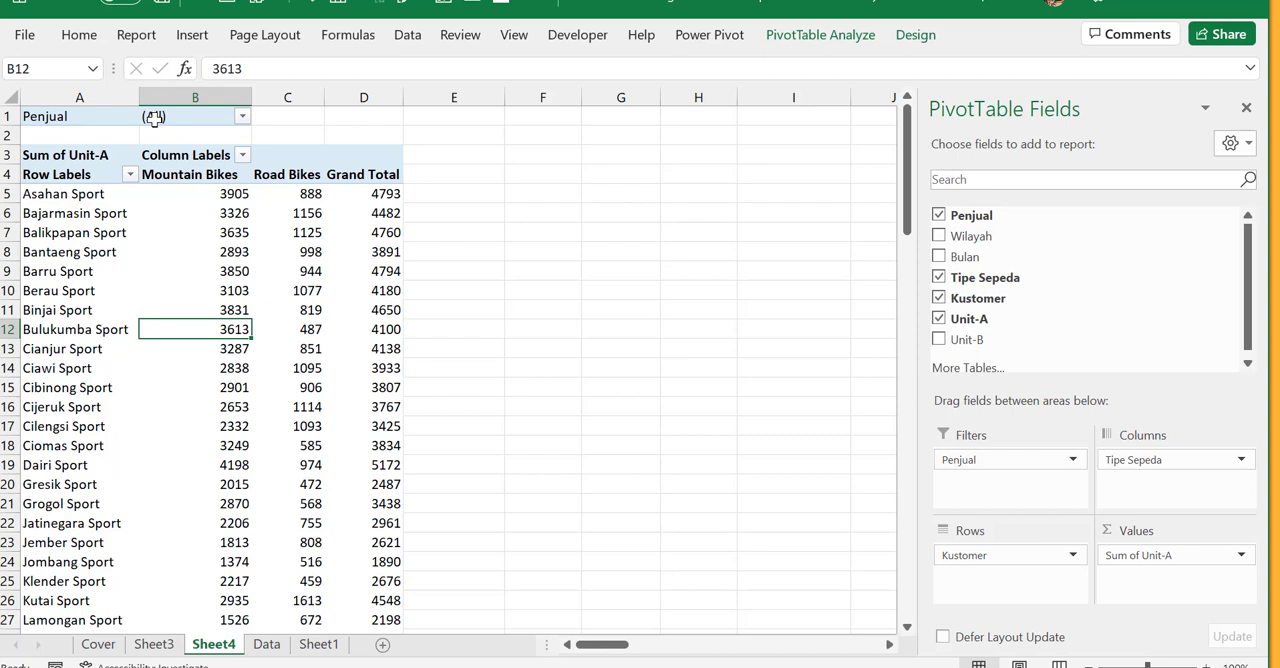
pyautogui.click(245, 121)
pyautogui.click(245, 121)
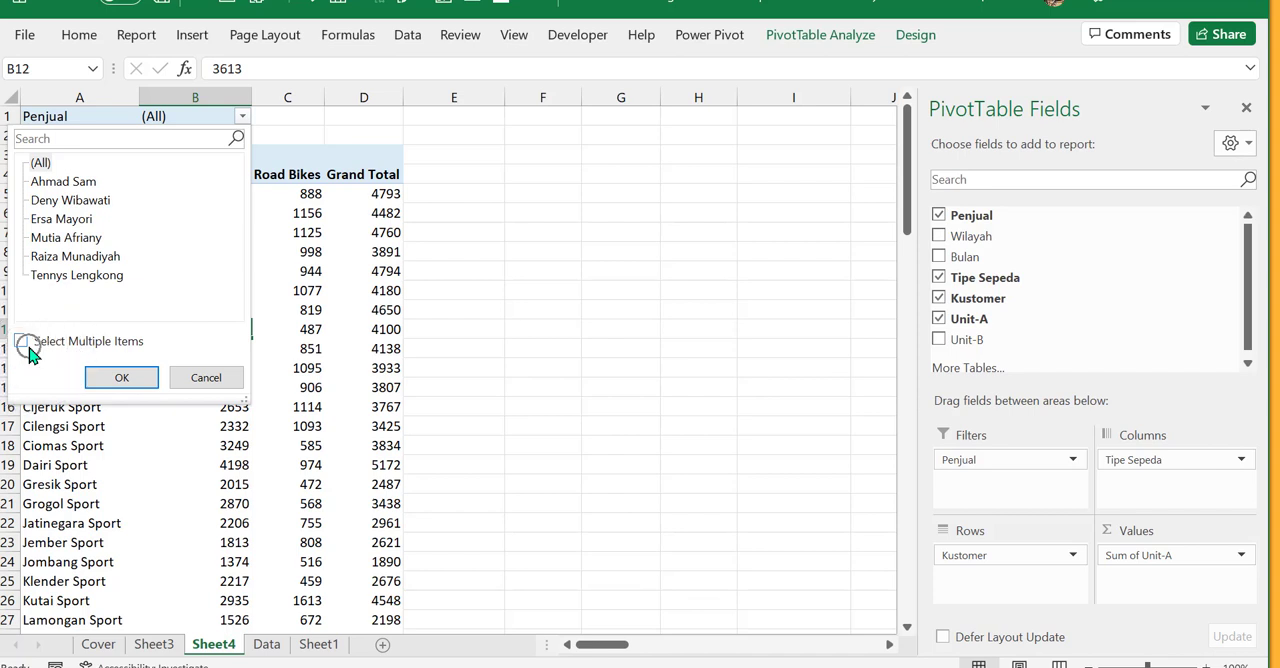
pyautogui.click(82, 187)
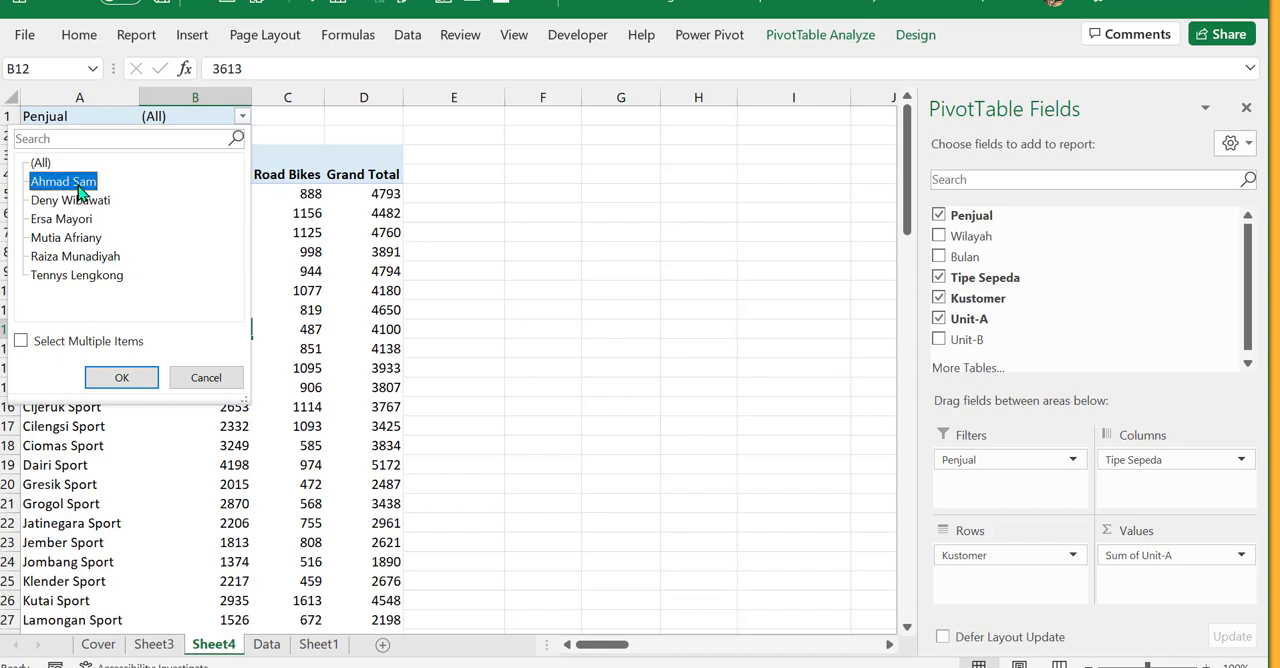
pyautogui.click(80, 201)
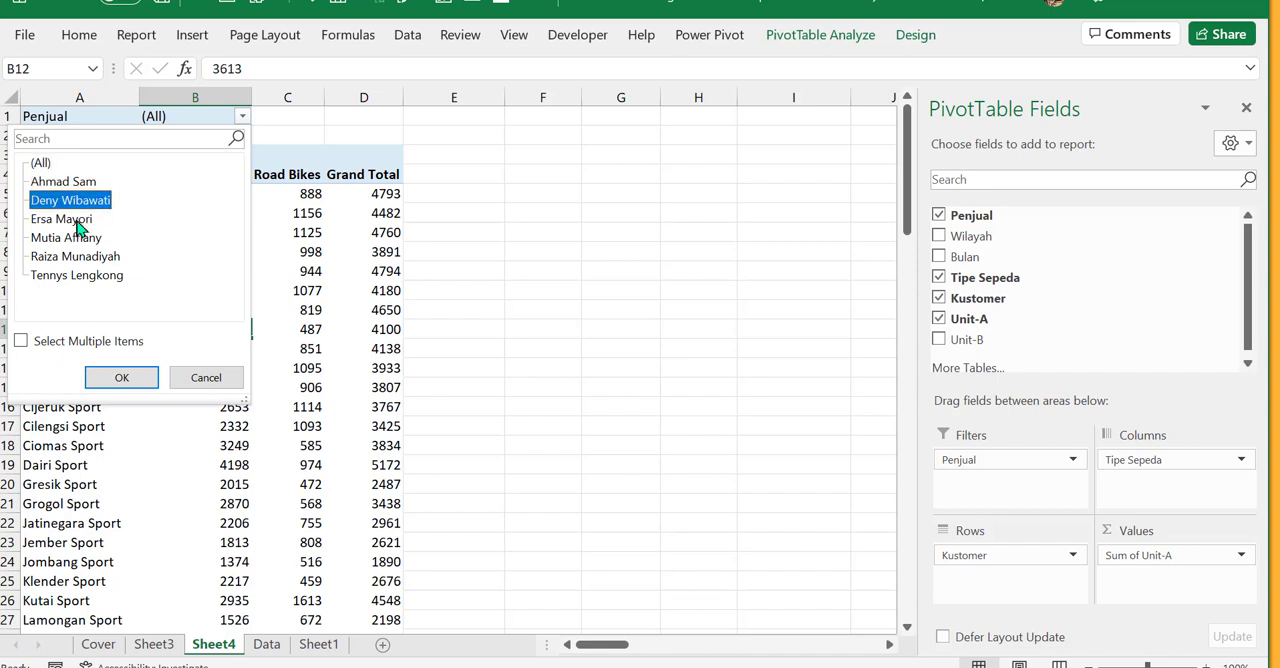
pyautogui.click(32, 344)
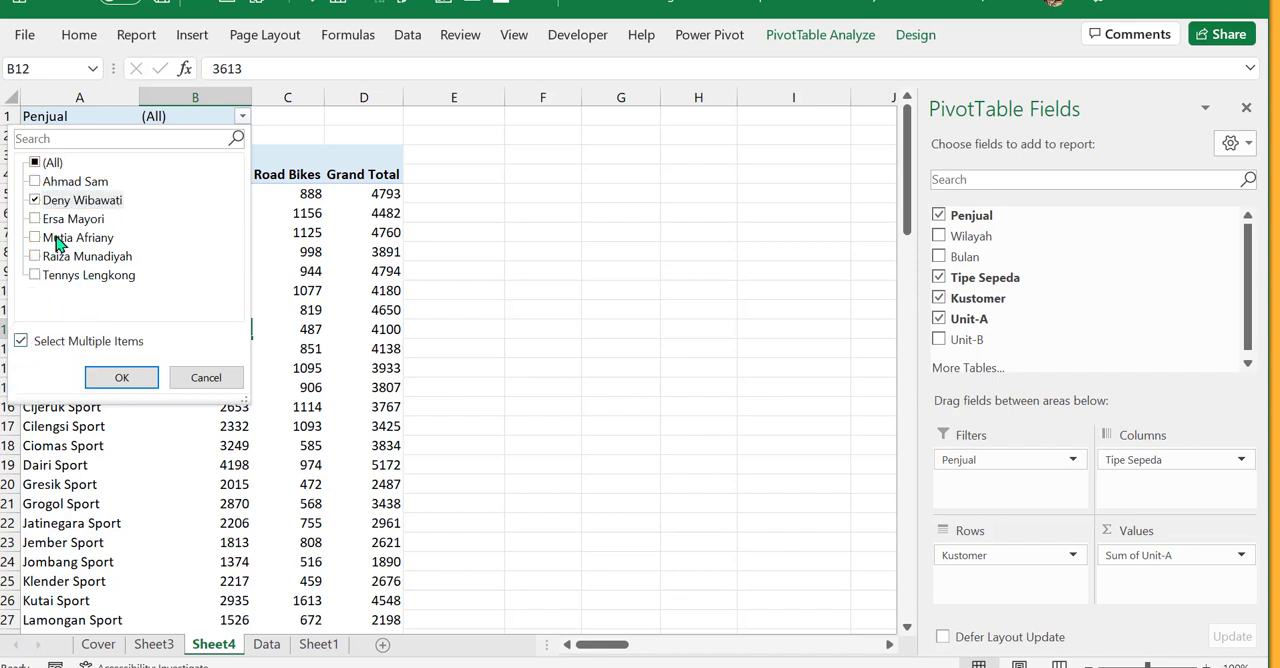
pyautogui.click(36, 182)
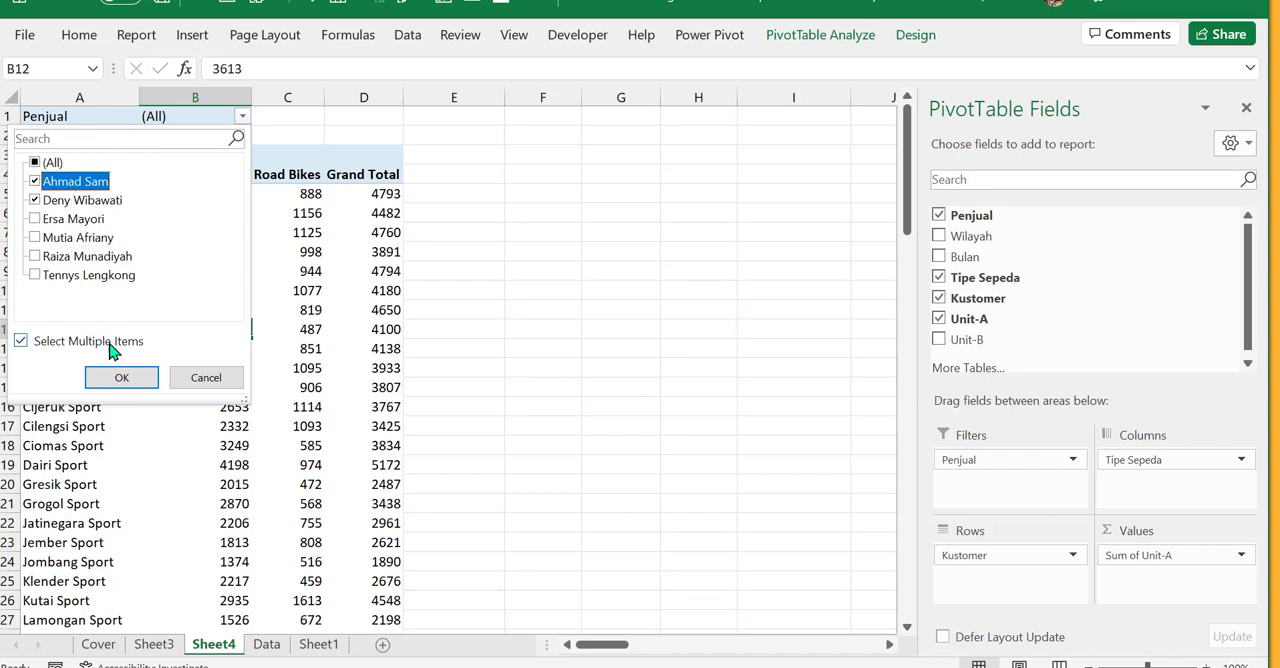
pyautogui.click(121, 378)
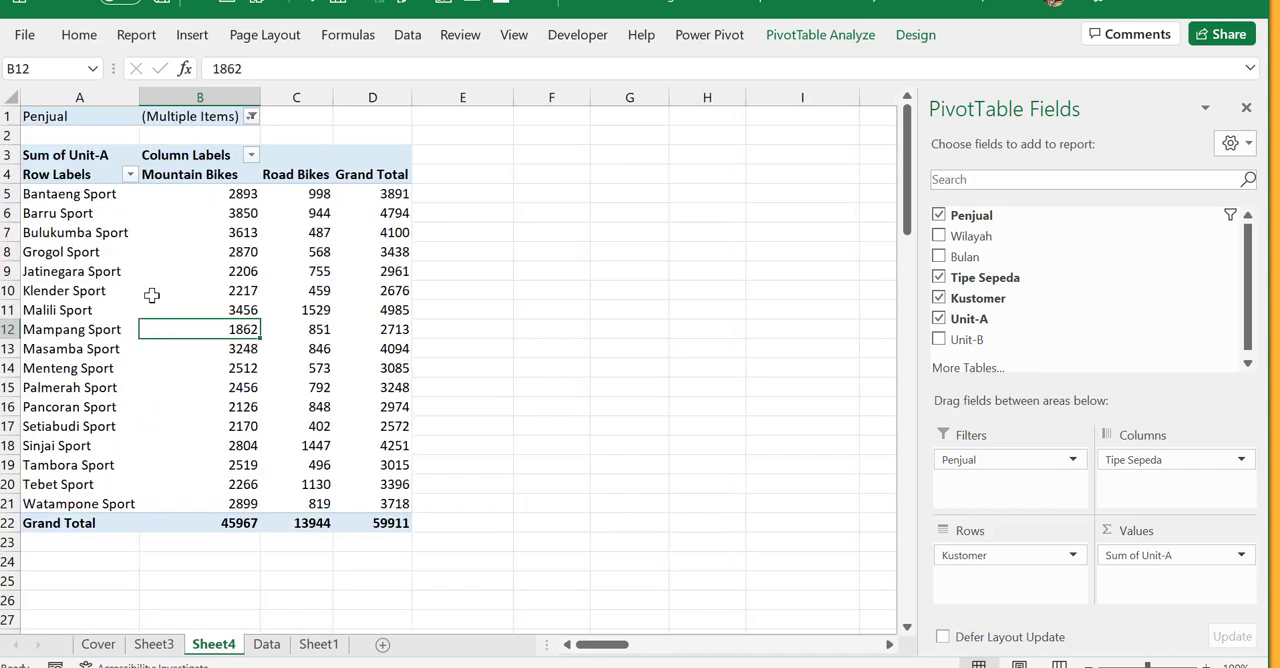
# - Clear the Penjual filter so that the PivotTable includes all sellers
pyautogui.moveTo(90, 194); pyautogui.dragTo(404, 498)
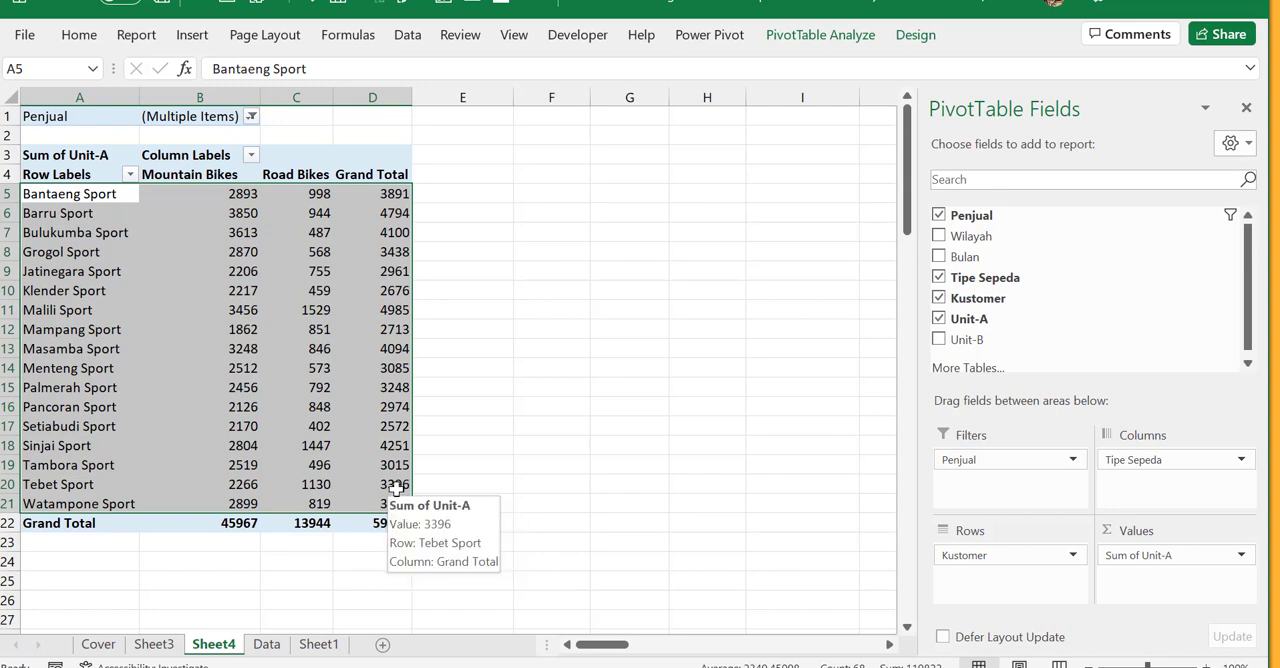
pyautogui.click(251, 117)
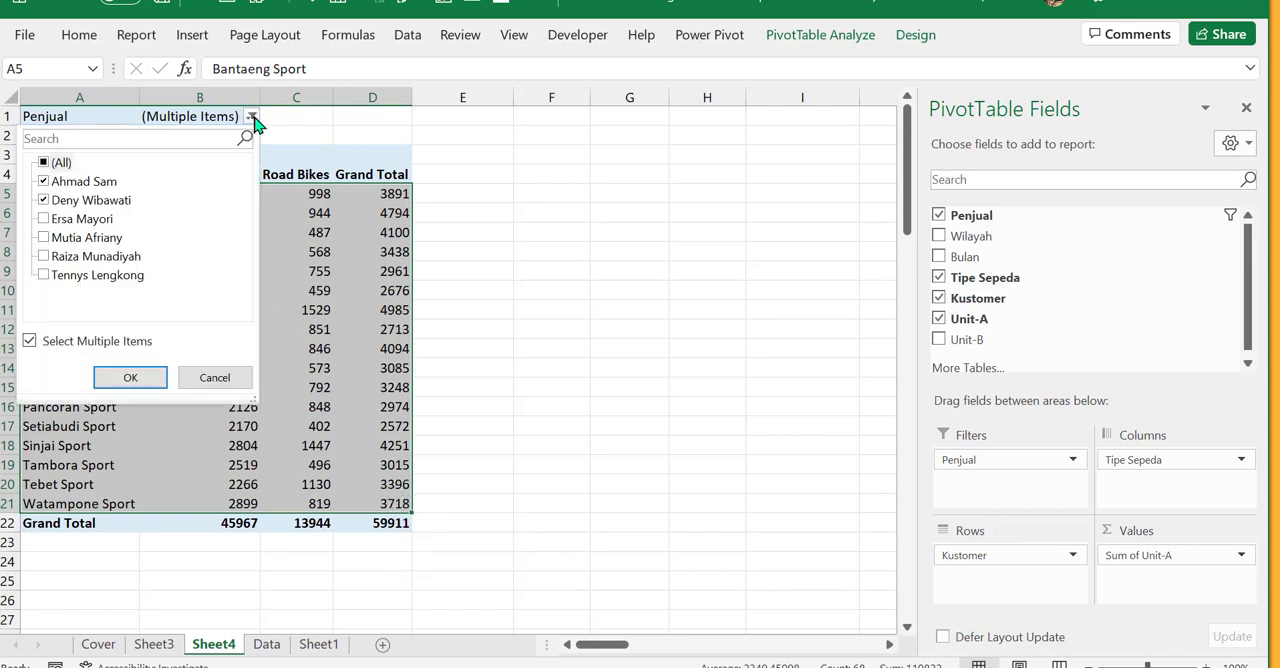
pyautogui.click(43, 162)
pyautogui.click(130, 377)
pyautogui.click(318, 312)
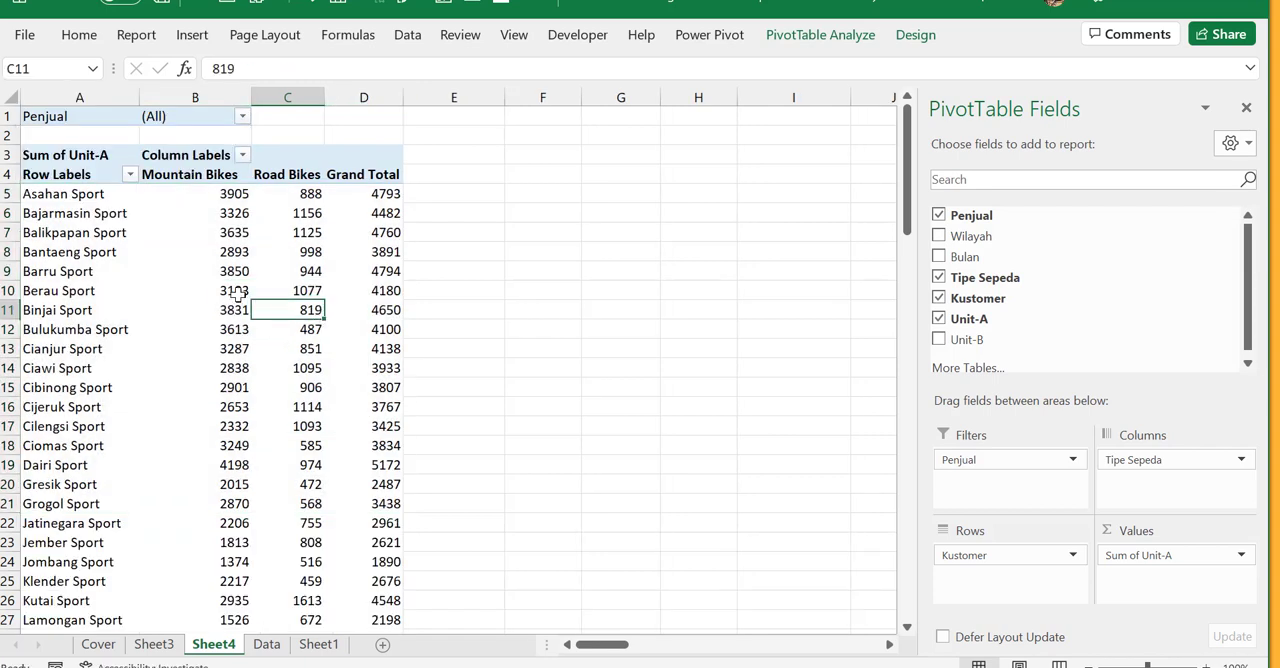
pyautogui.click(238, 291)
pyautogui.moveTo(238, 291)
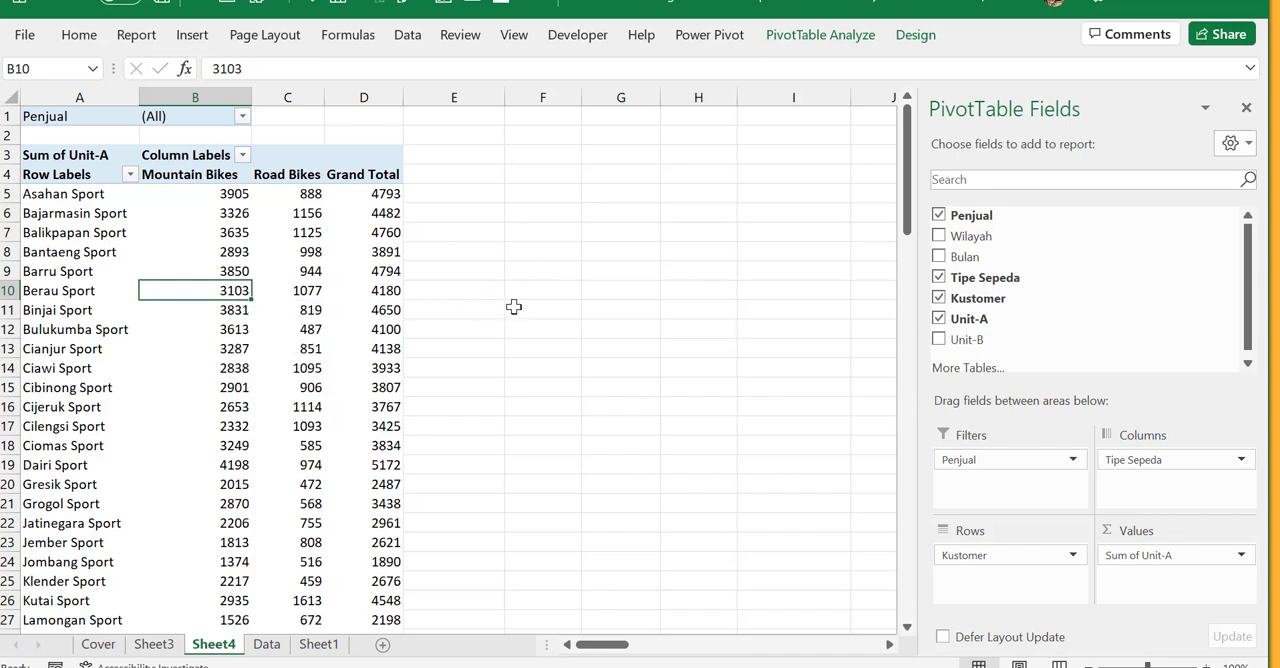
pyautogui.click(930, 42)
pyautogui.click(930, 42)
pyautogui.click(928, 42)
pyautogui.click(922, 42)
pyautogui.click(922, 42)
pyautogui.click(912, 40)
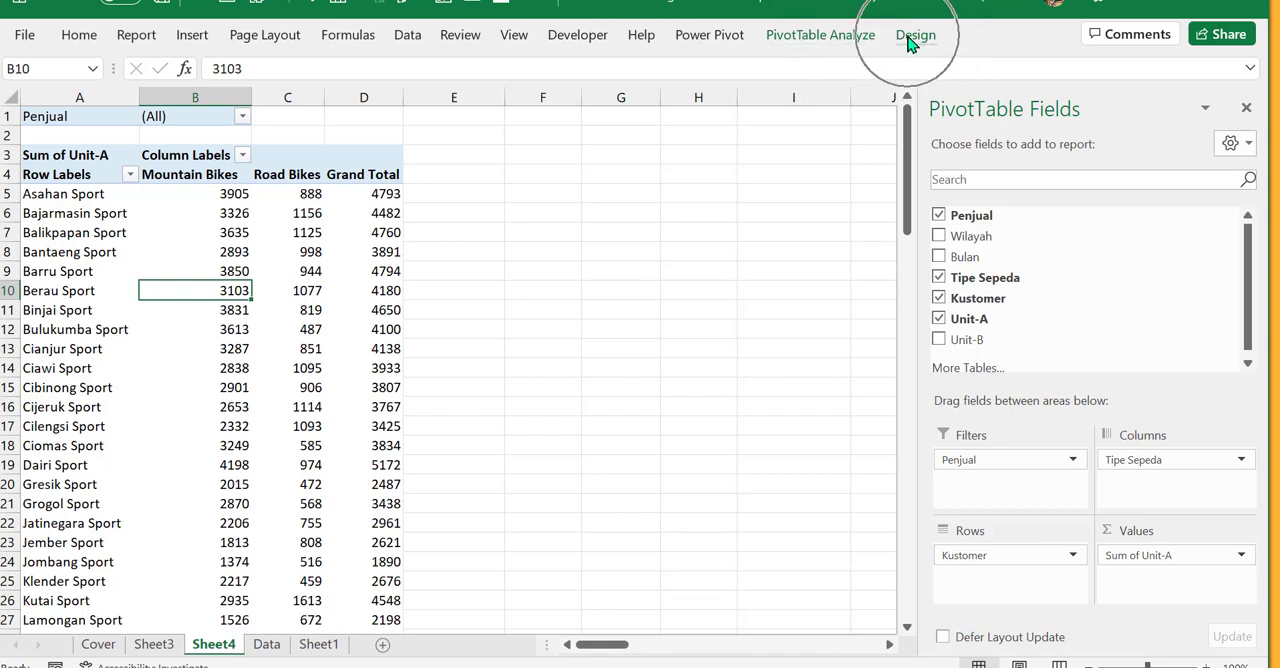
pyautogui.click(220, 375)
pyautogui.click(220, 290)
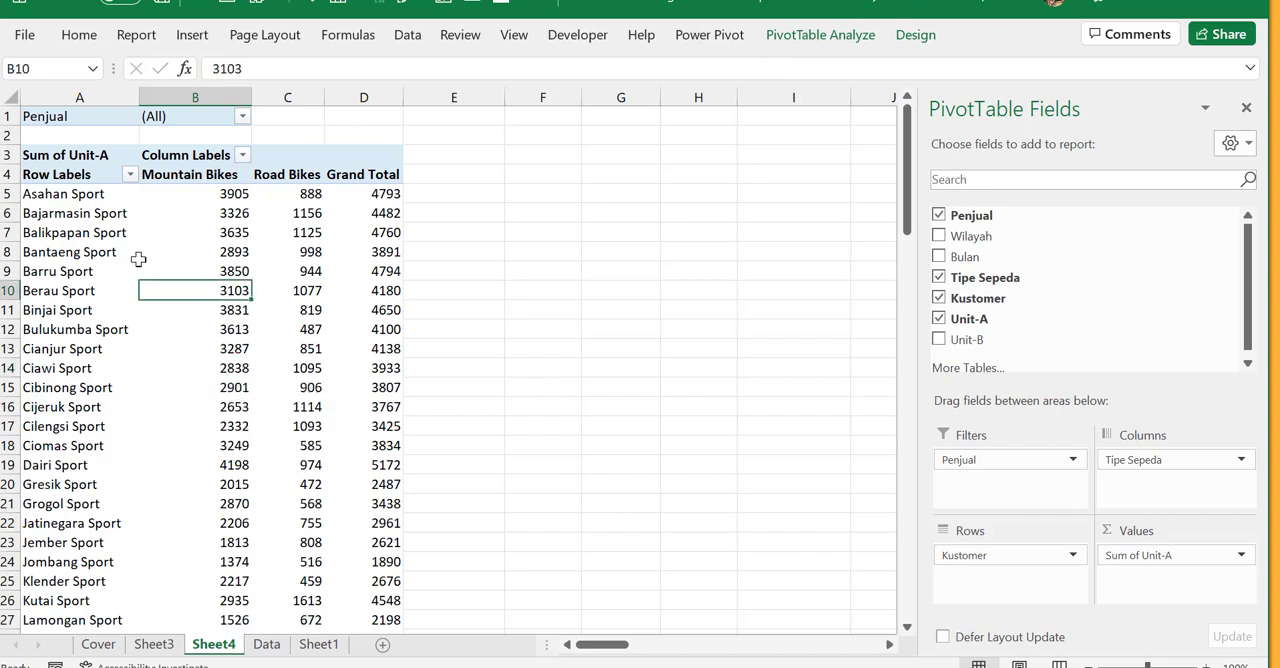
pyautogui.click(135, 256)
pyautogui.click(103, 375)
pyautogui.click(240, 402)
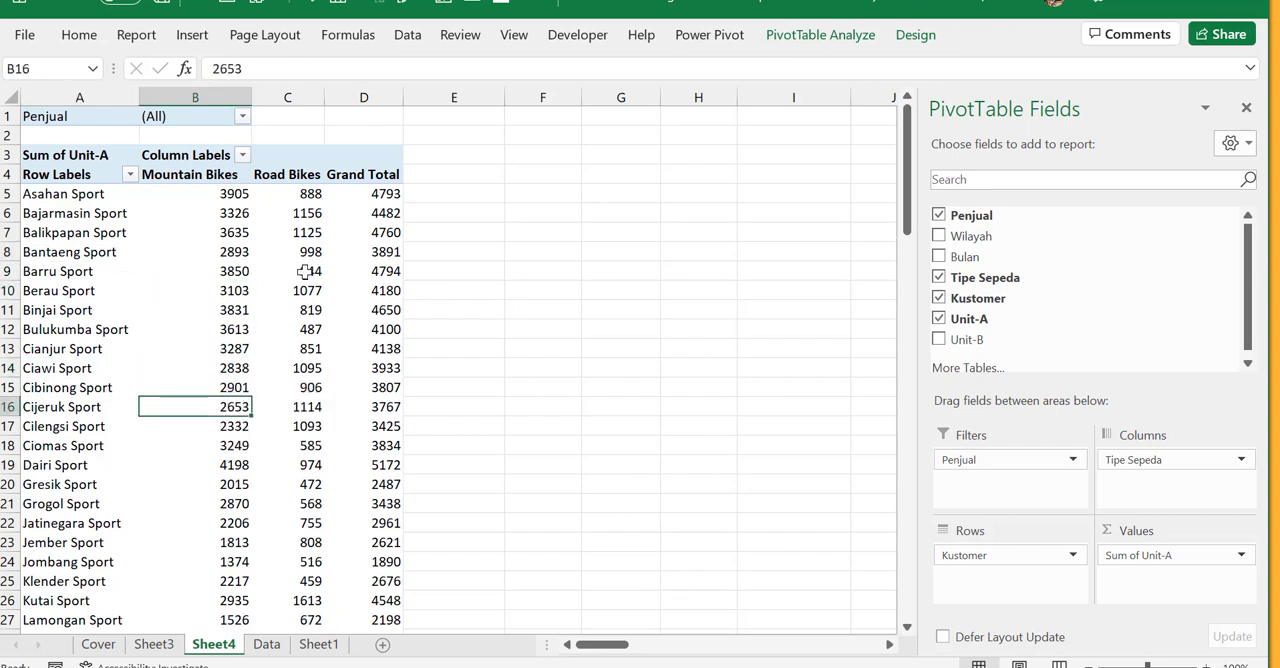
pyautogui.click(302, 272)
pyautogui.click(177, 253)
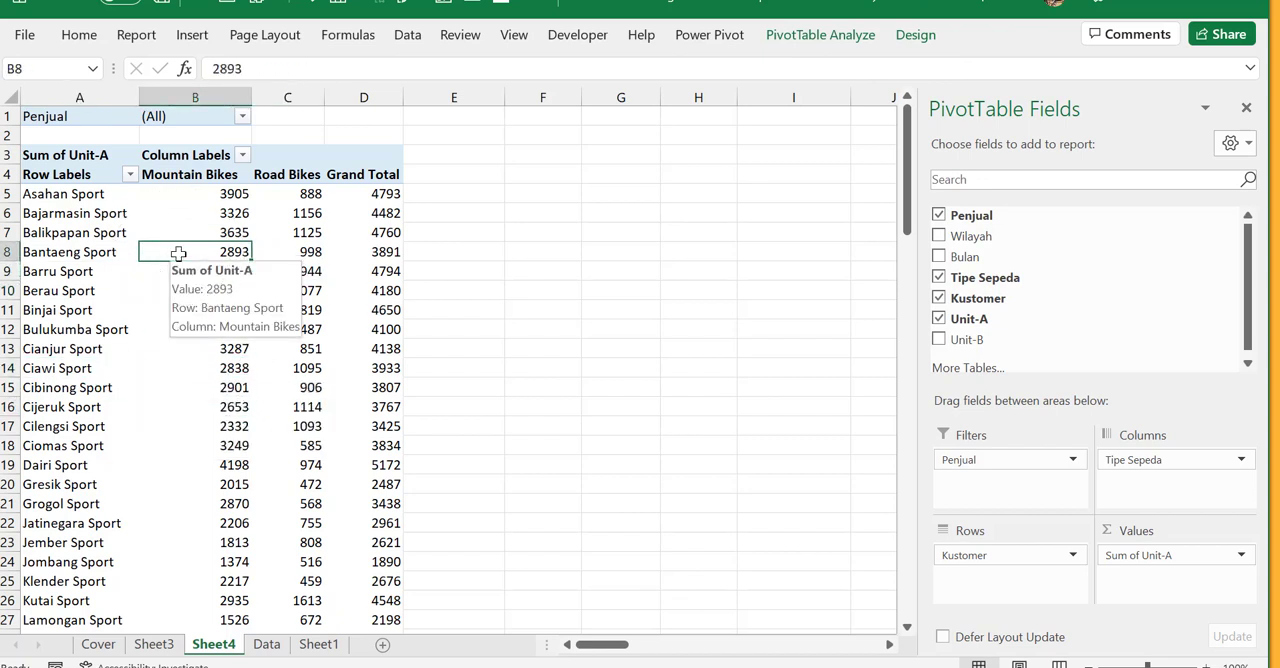
pyautogui.click(180, 258)
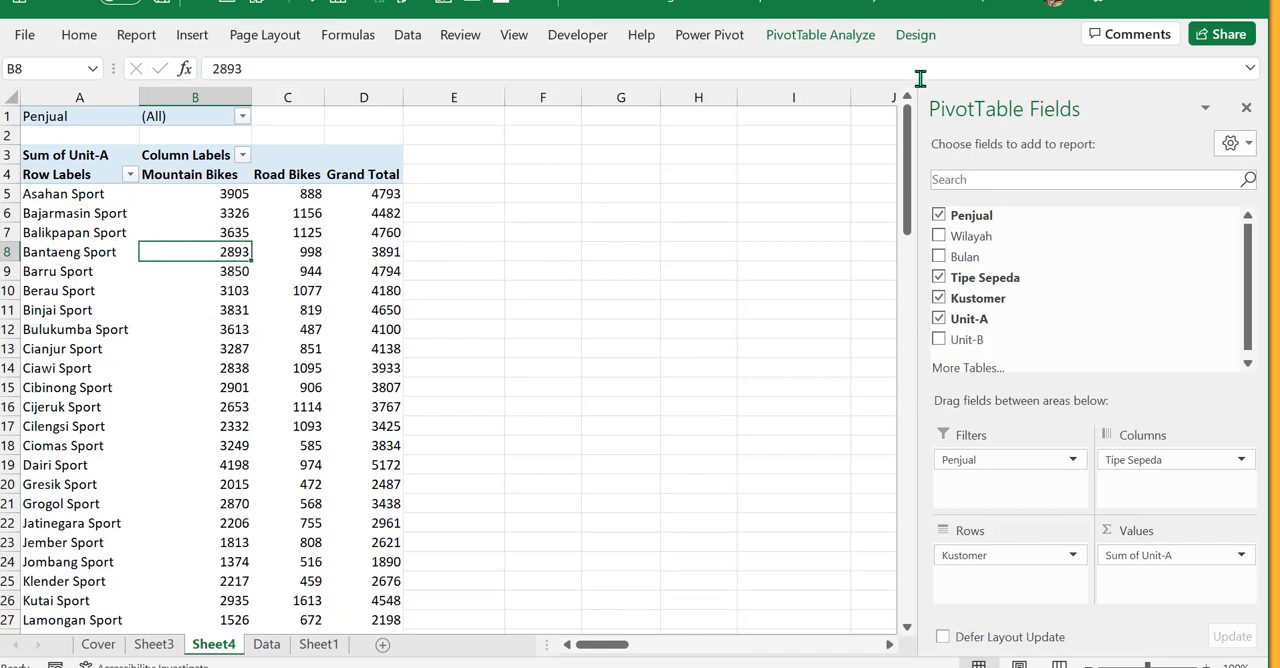
# - Compare which PivotTable tools are available with a cell selected outside and inside the PivotTable
pyautogui.click(534, 233)
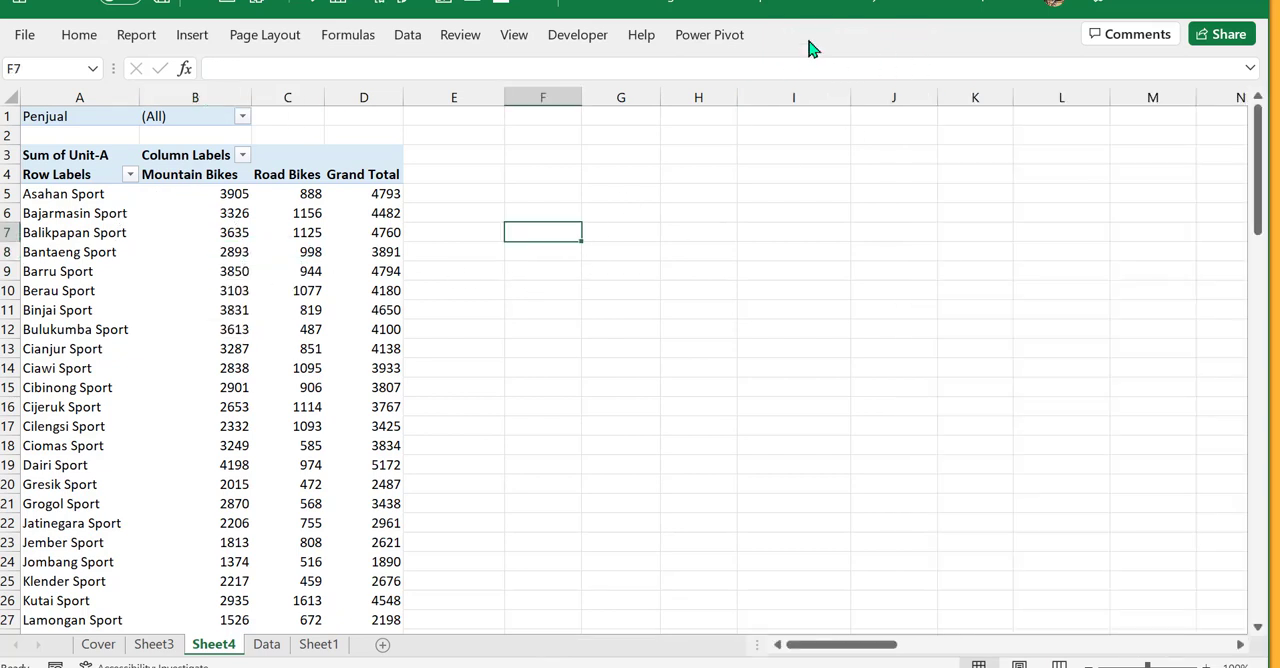
pyautogui.press('ctrl')
pyautogui.press('ctrl')
pyautogui.press('ctrl')
pyautogui.press('ctrl')
pyautogui.press('ctrl')
pyautogui.press('ctrl')
pyautogui.press('ctrl')
pyautogui.click(346, 352)
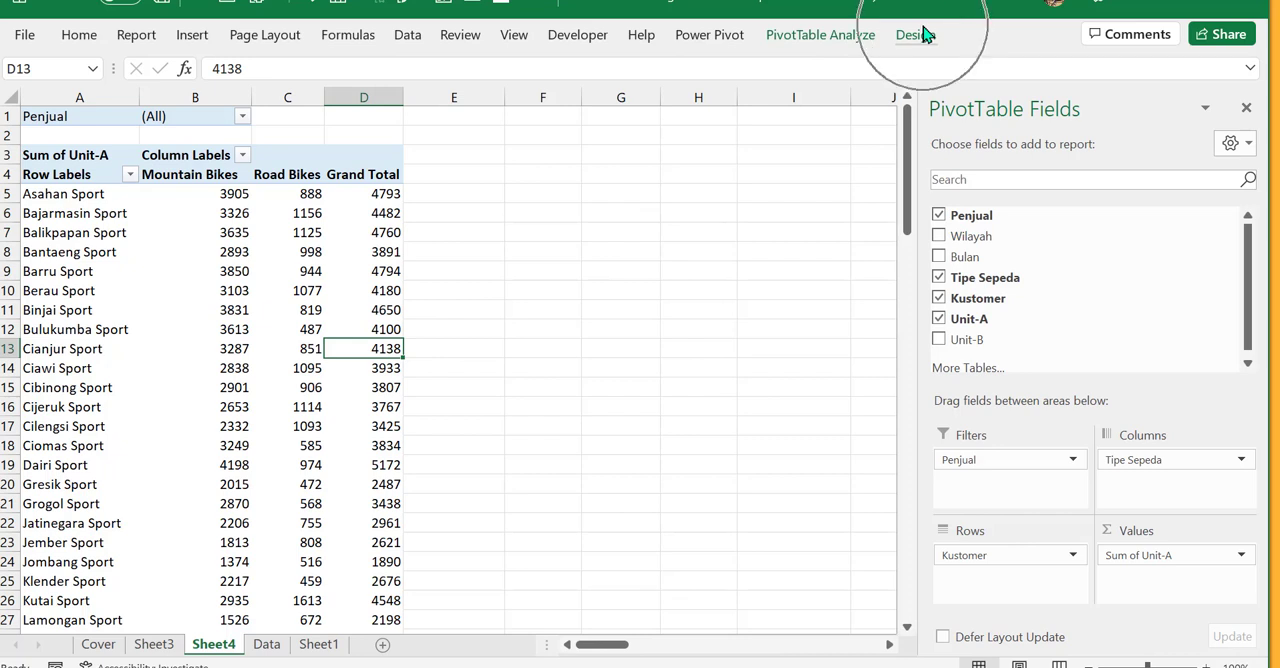
# - Apply the Light Blue, Pivot Style Medium 6 style to the PivotTable and look over the rows
pyautogui.click(166, 313)
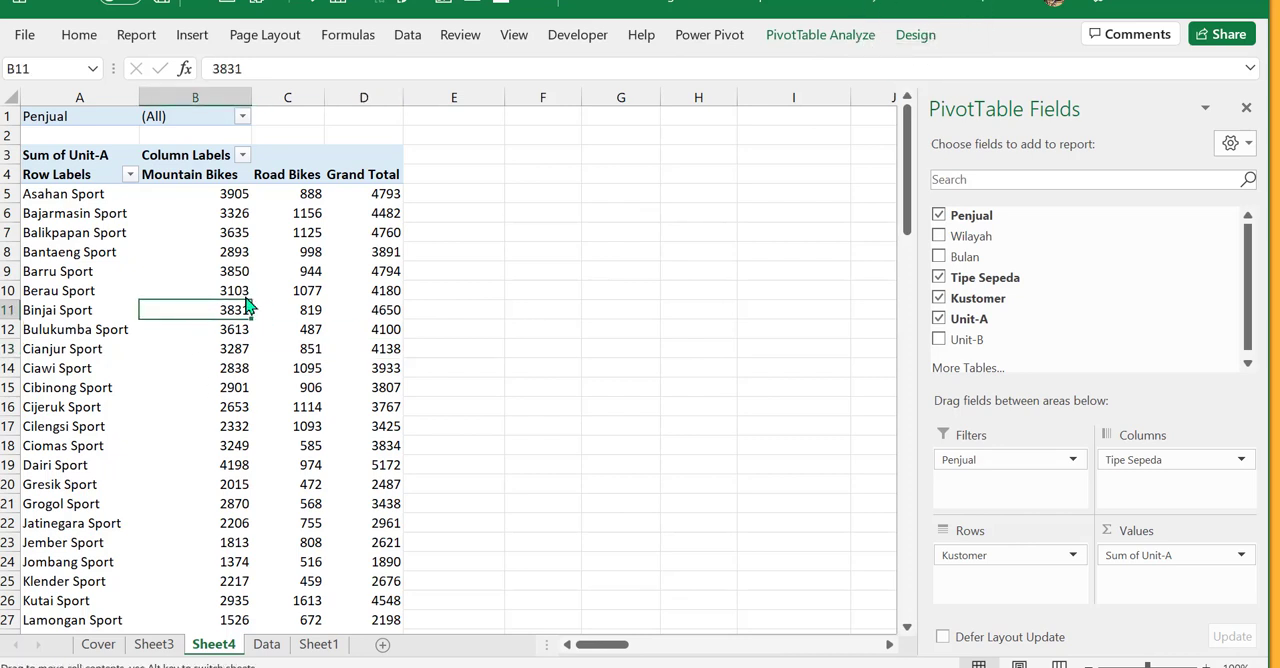
pyautogui.click(915, 36)
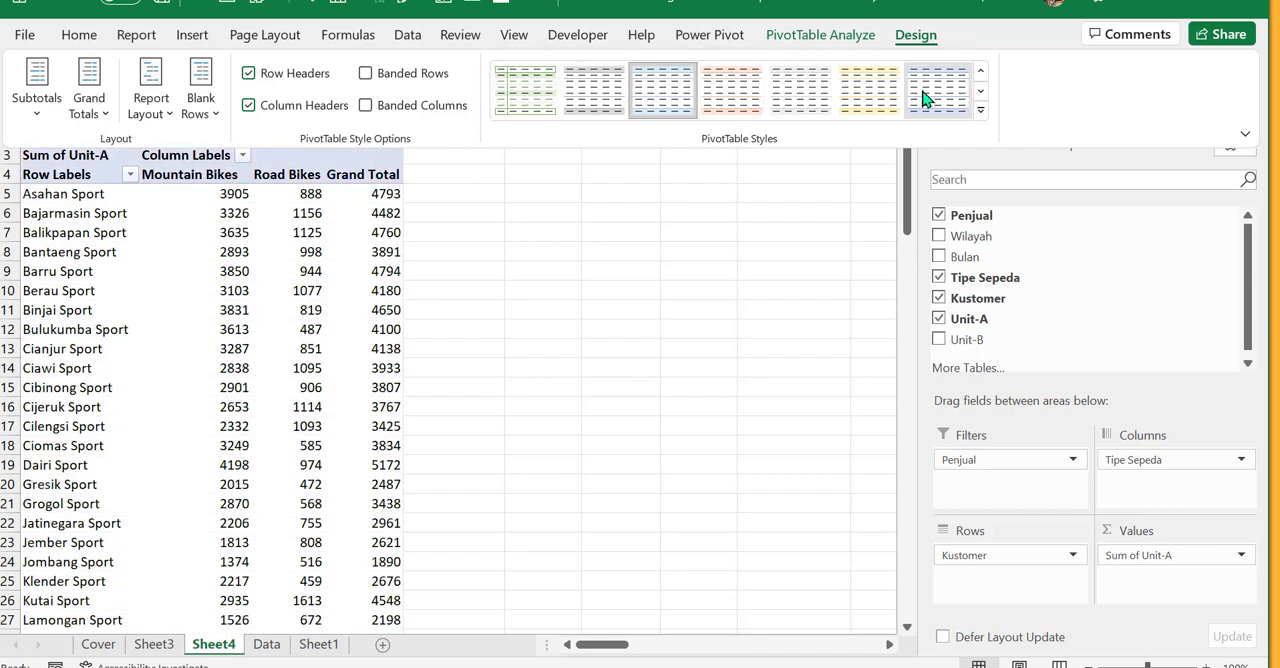
pyautogui.click(981, 112)
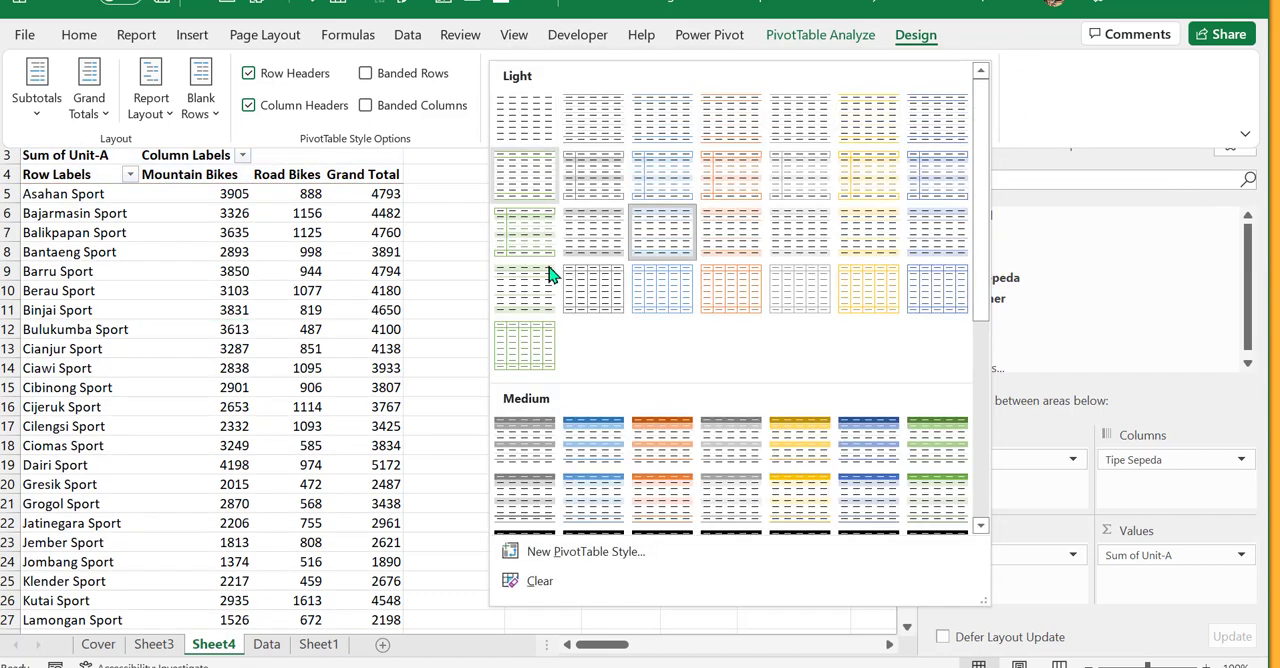
pyautogui.moveTo(985, 290); pyautogui.dragTo(975, 488)
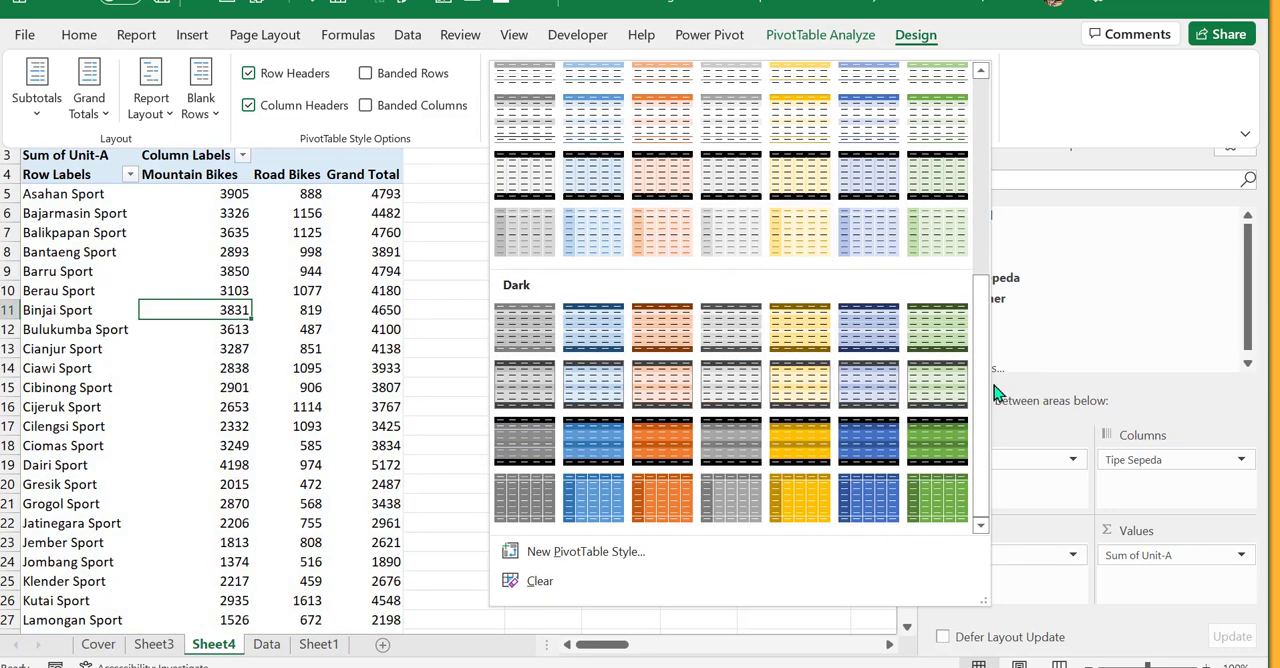
pyautogui.moveTo(985, 390); pyautogui.dragTo(985, 312)
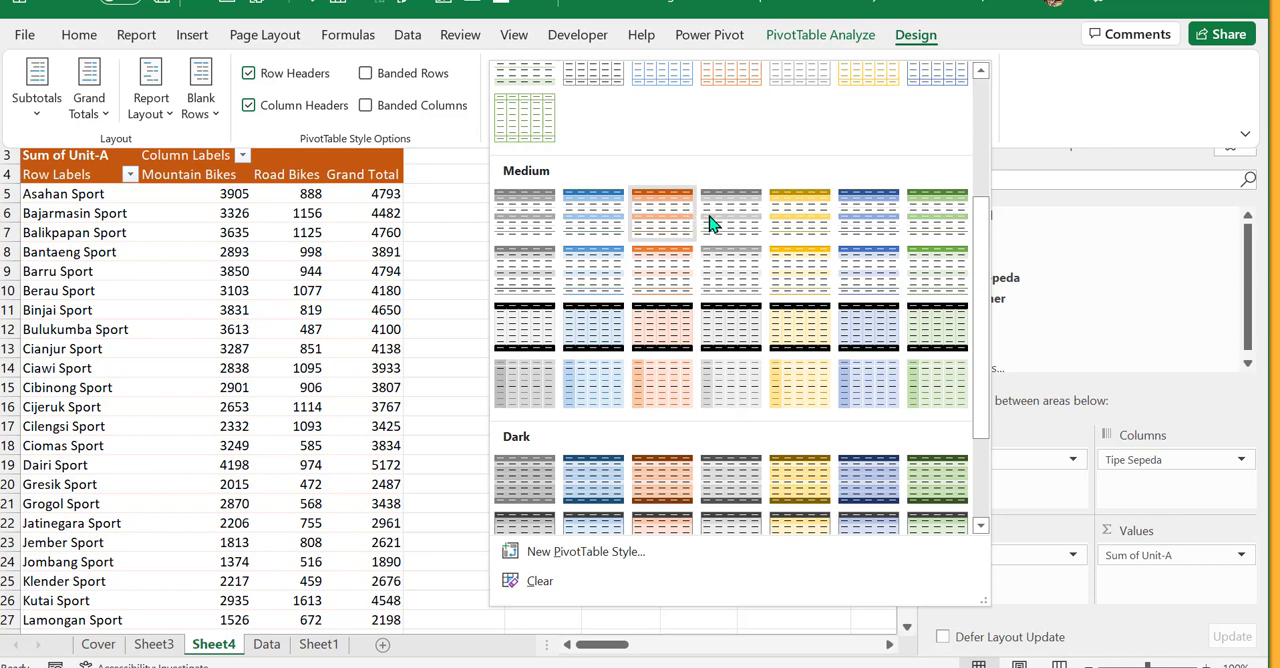
pyautogui.click(875, 228)
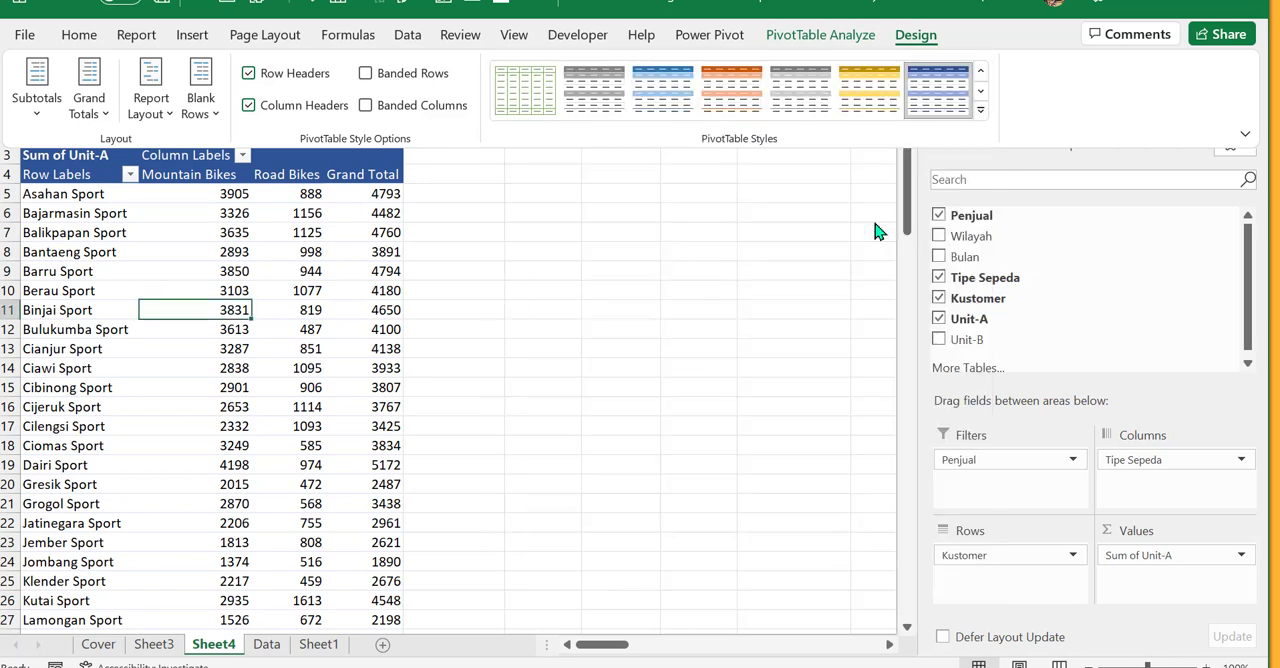
pyautogui.click(238, 385)
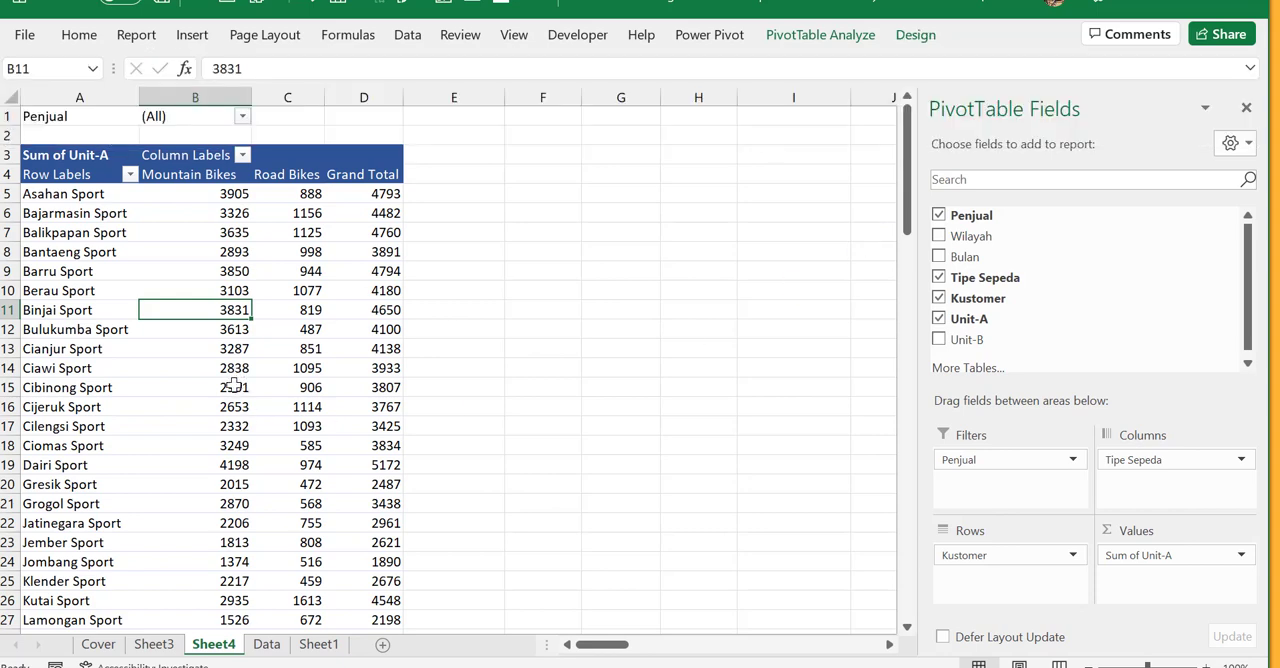
pyautogui.scroll(-3, 236, 373)
pyautogui.scroll(3, 236, 373)
pyautogui.click(186, 271)
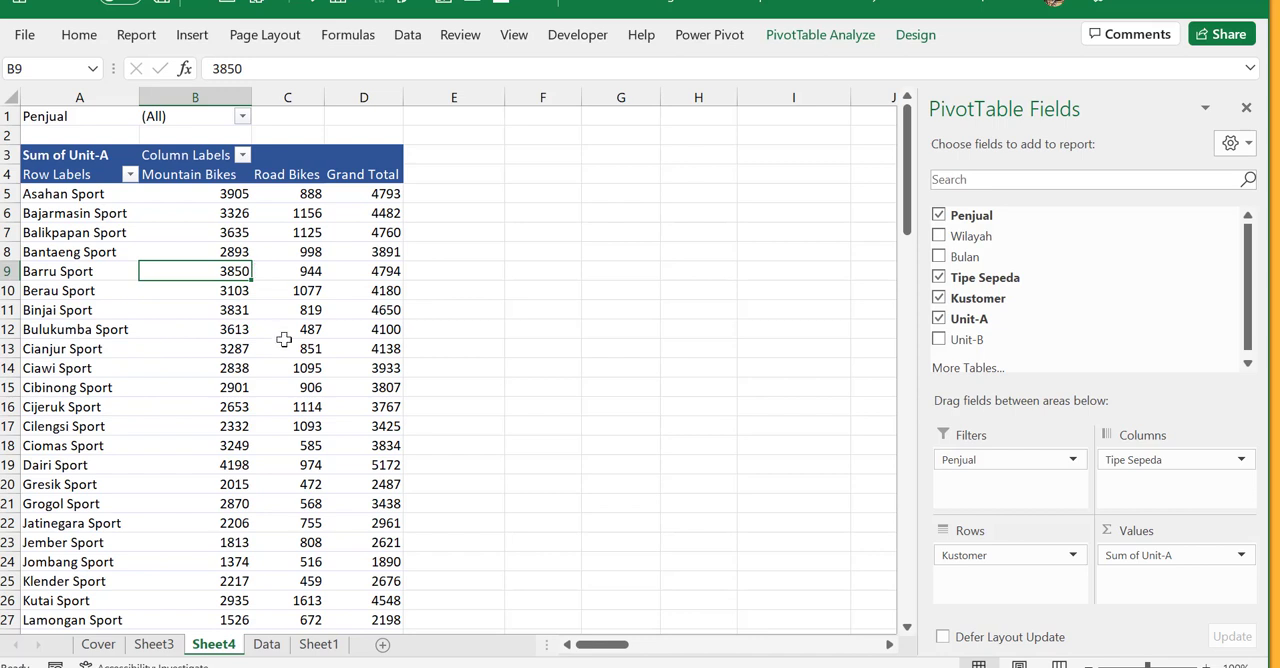
# - Turn on banded rows for the PivotTable
pyautogui.click(926, 42)
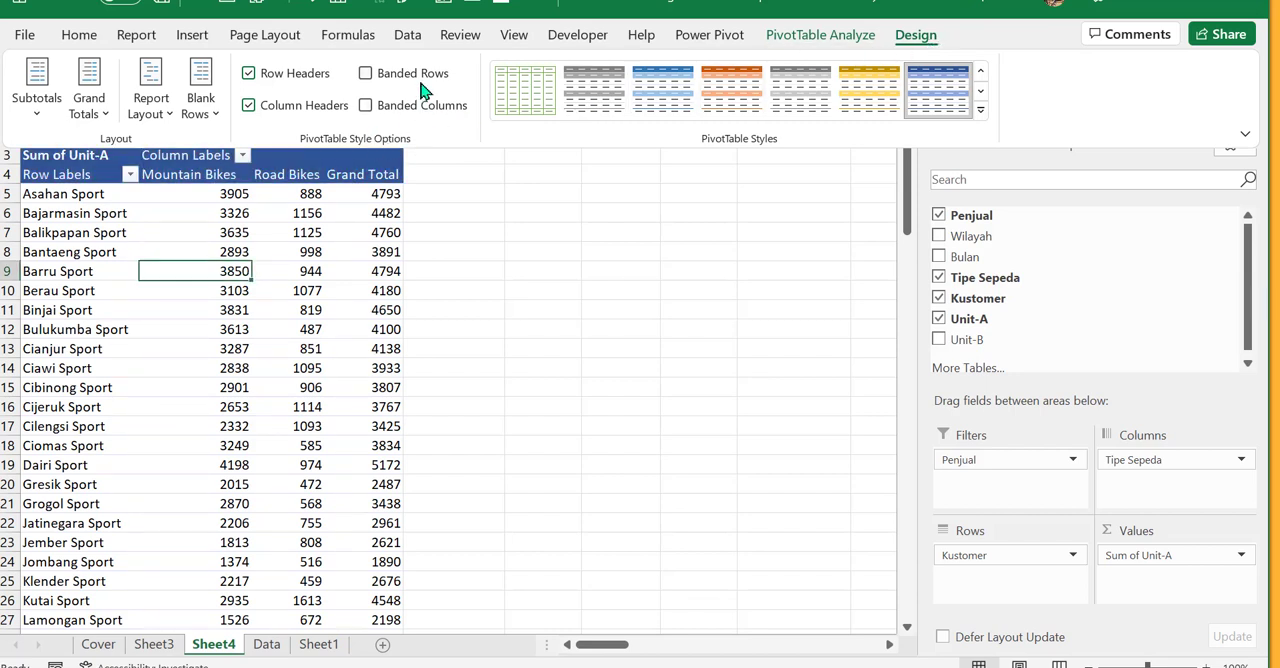
pyautogui.click(365, 75)
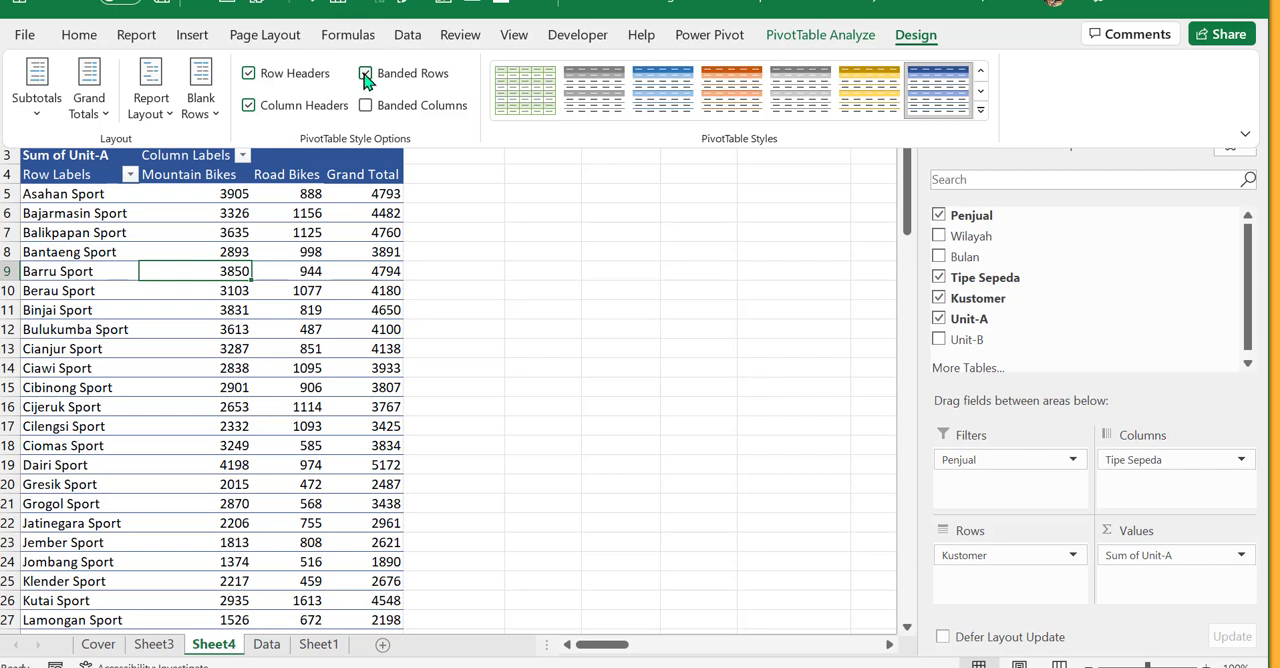
pyautogui.click(366, 76)
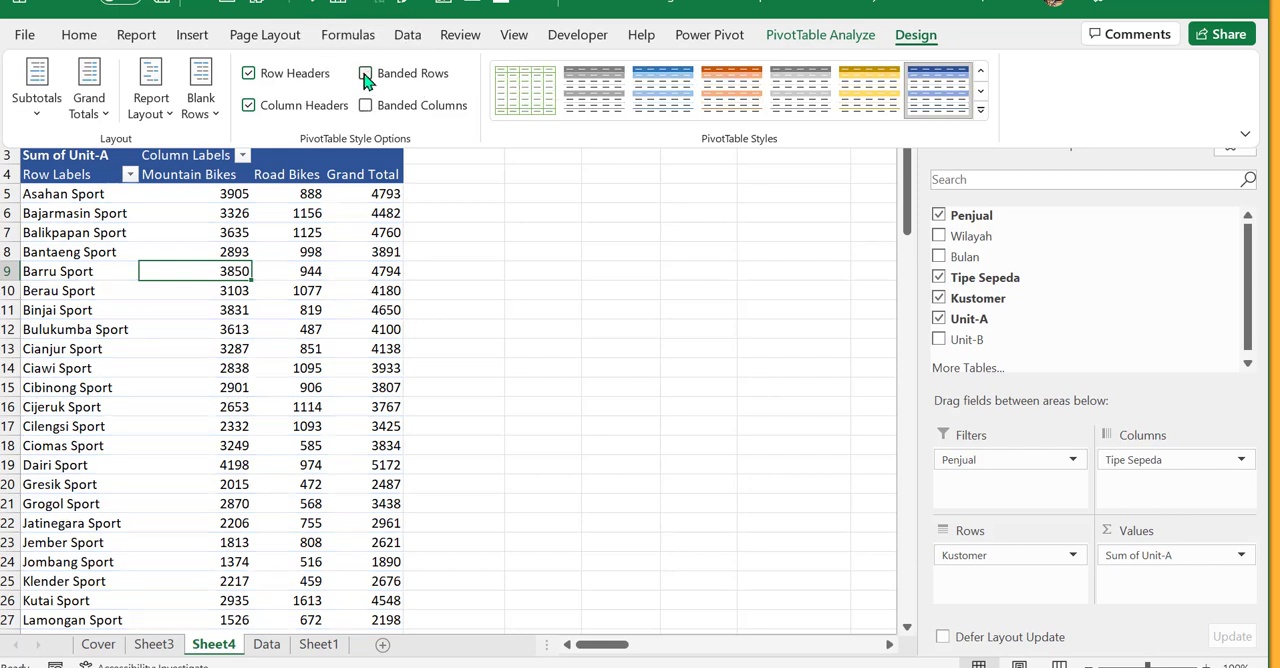
pyautogui.click(366, 78)
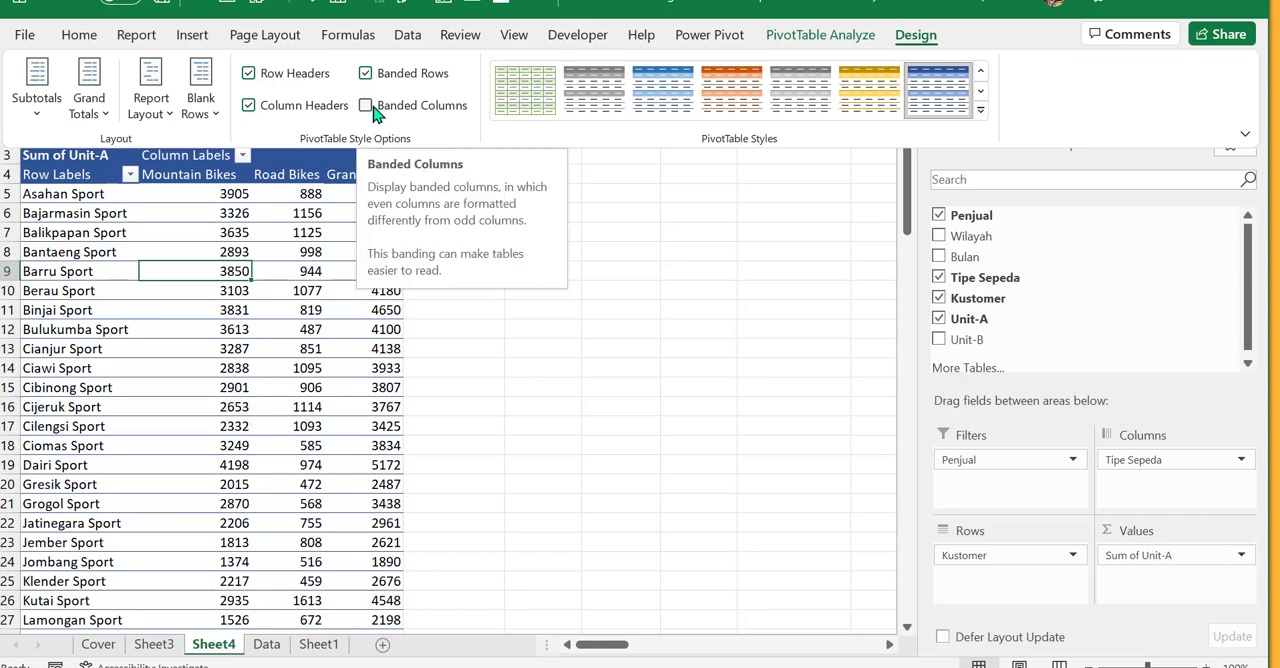
# - Browse the light to dark PivotTable styles and try banded columns on the PivotTable
pyautogui.click(981, 109)
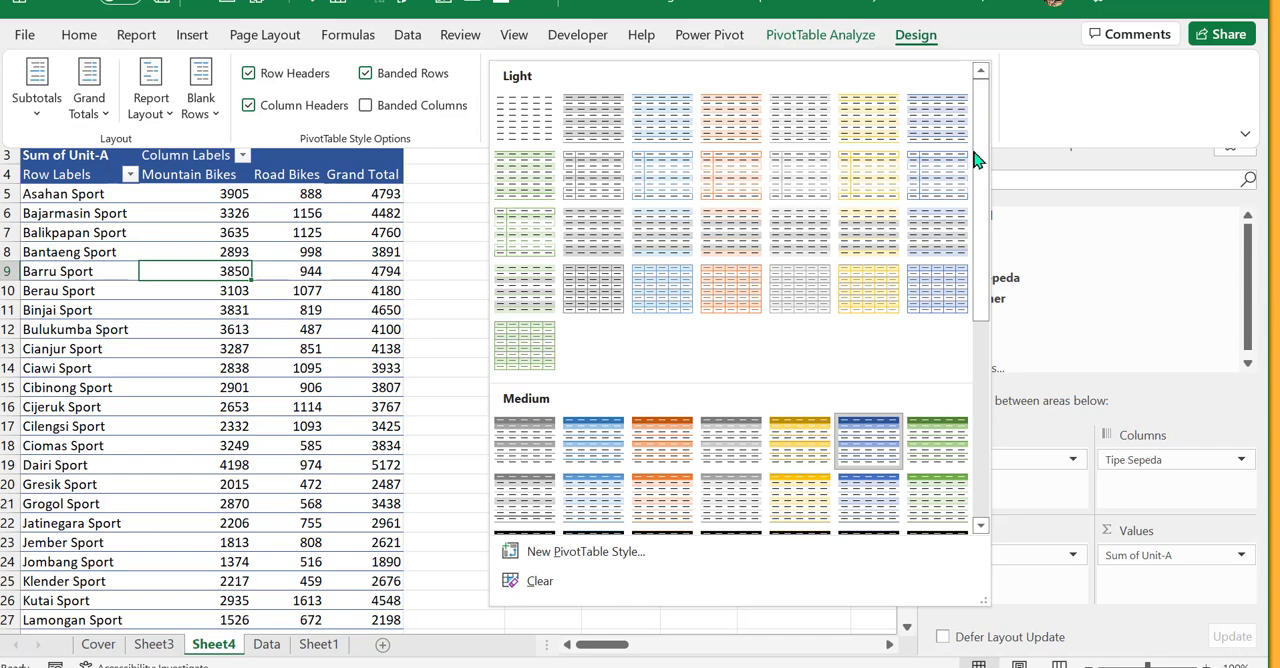
pyautogui.moveTo(984, 289); pyautogui.dragTo(970, 488)
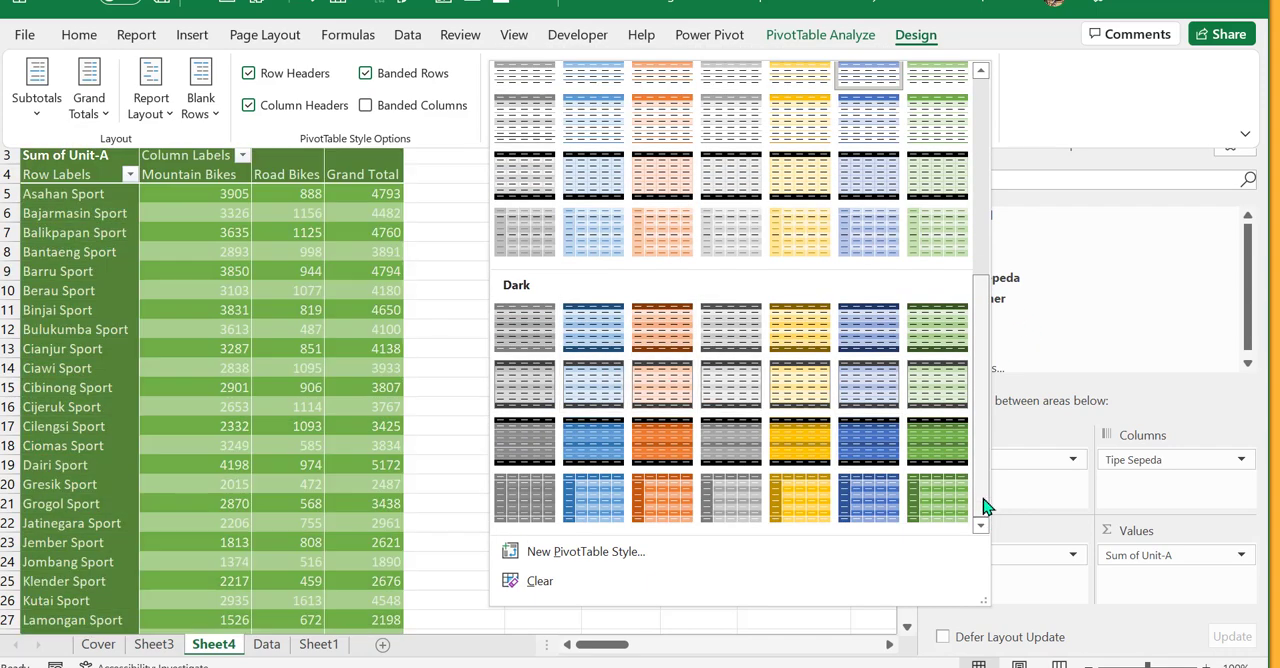
pyautogui.moveTo(983, 460); pyautogui.dragTo(1014, 206)
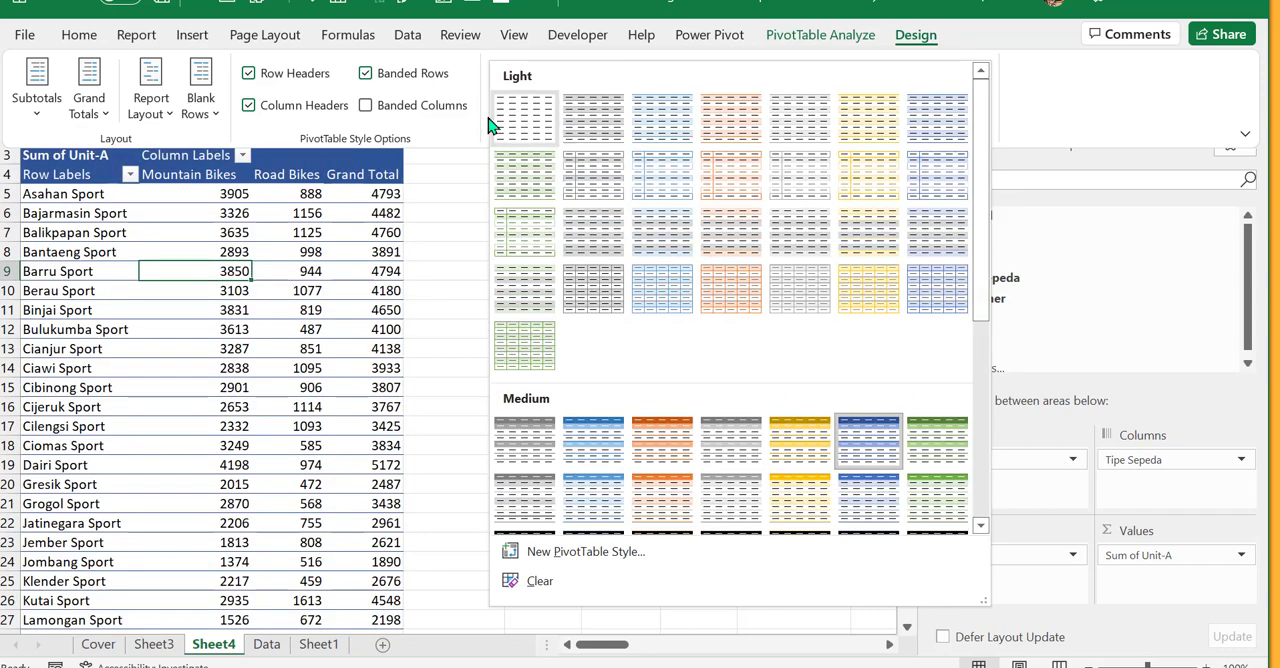
pyautogui.click(420, 118)
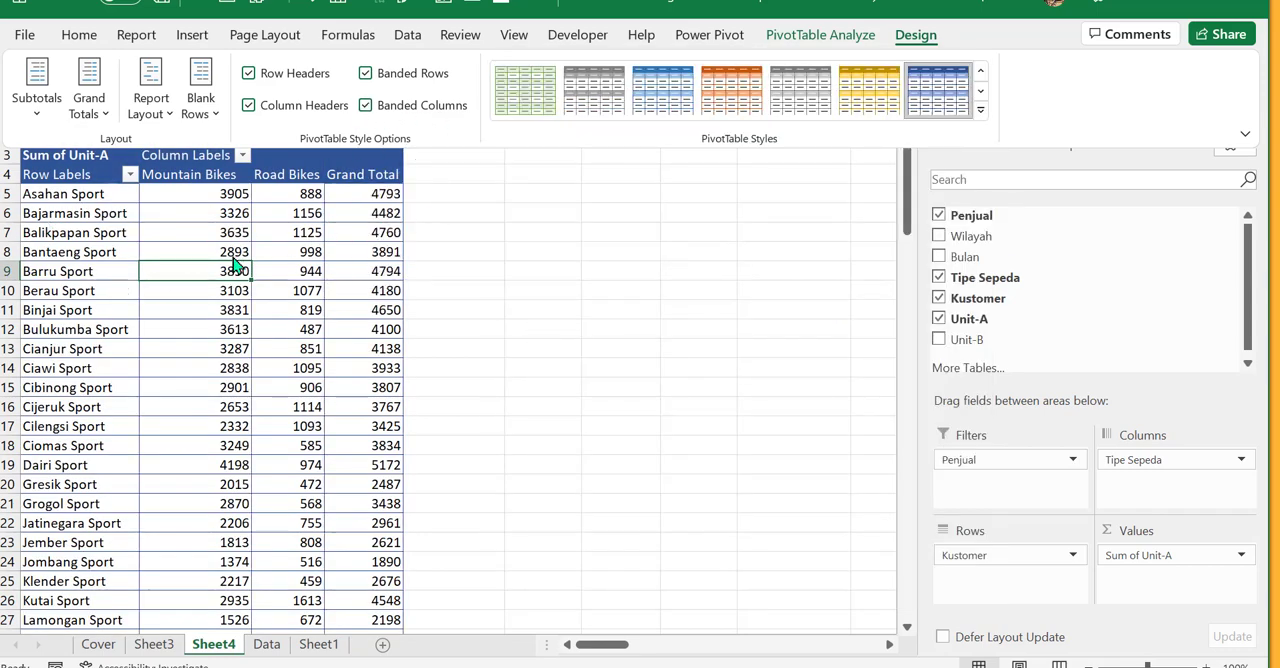
pyautogui.click(366, 105)
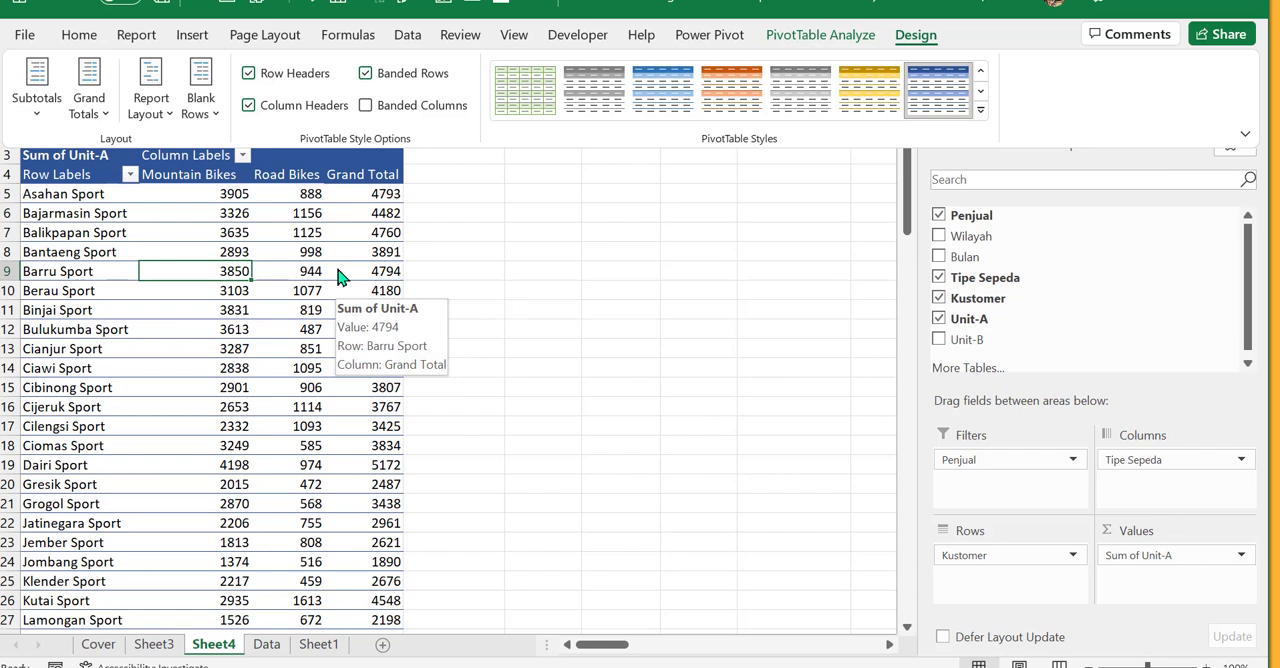
pyautogui.click(166, 337)
pyautogui.click(260, 283)
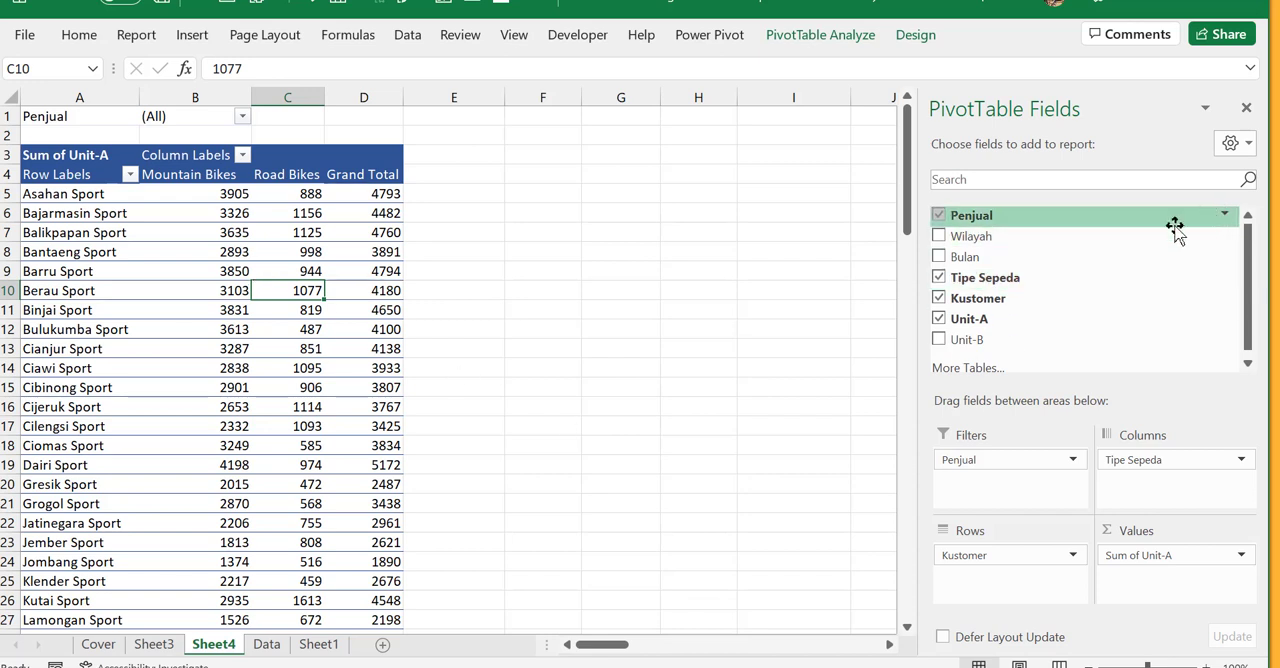
pyautogui.press('ctrl')
pyautogui.press('ctrl')
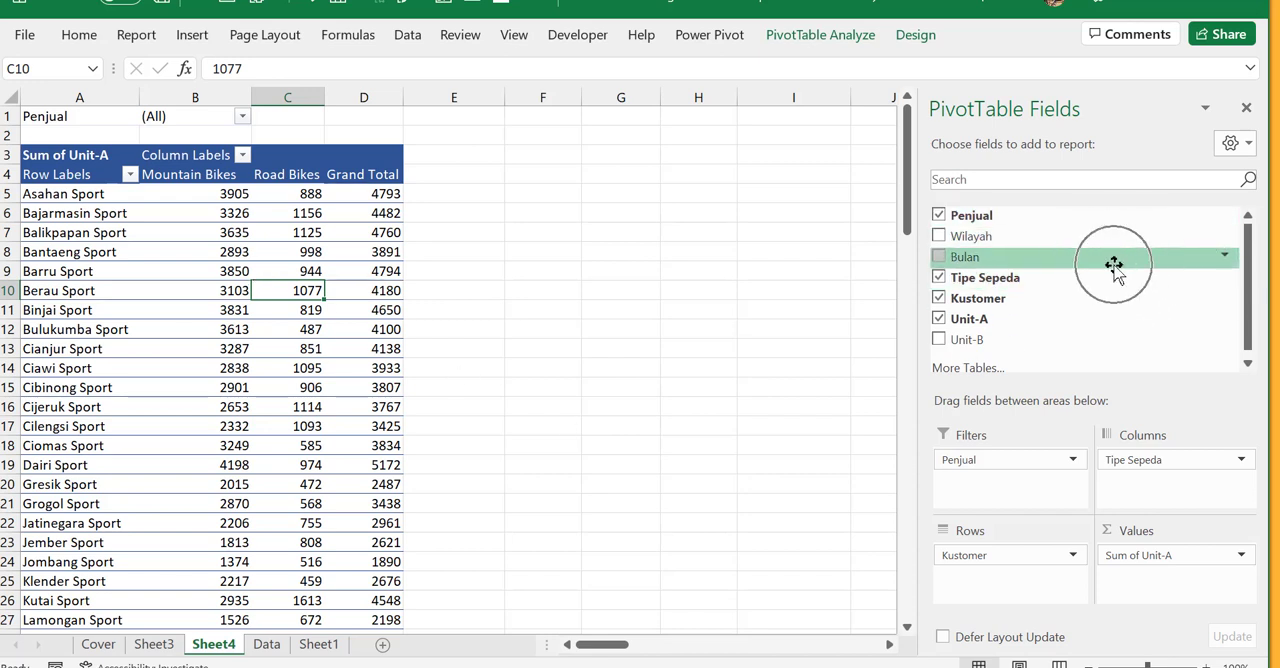
pyautogui.press('ctrl')
pyautogui.press('ctrl')
pyautogui.press('ctrl')
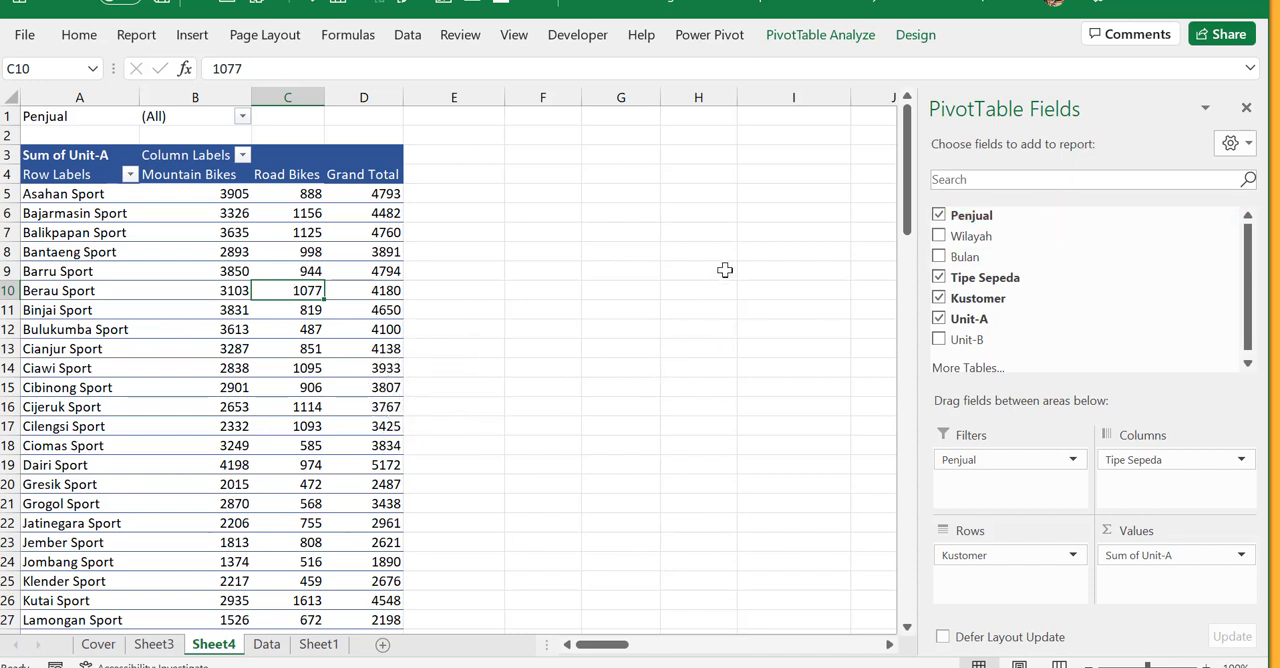
# - Locate the option that shows or hides the Field List, and check the pane with a cell outside the PivotTable selected
pyautogui.click(542, 265)
pyautogui.click(242, 288)
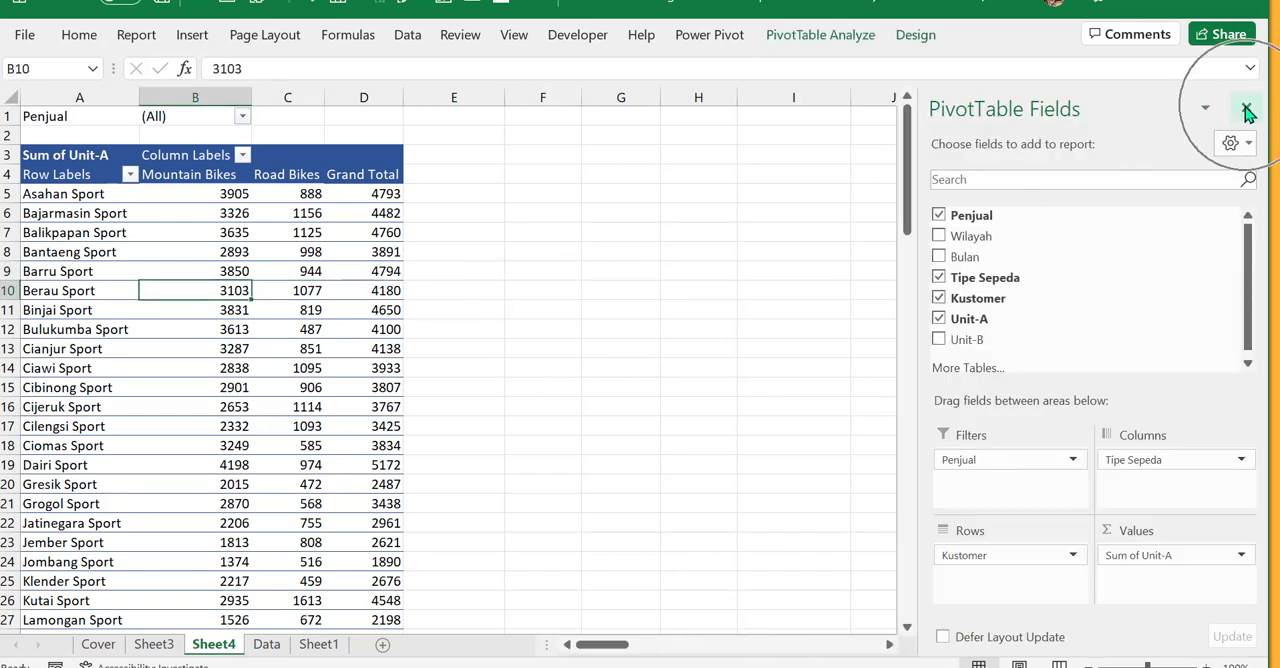
pyautogui.click(845, 48)
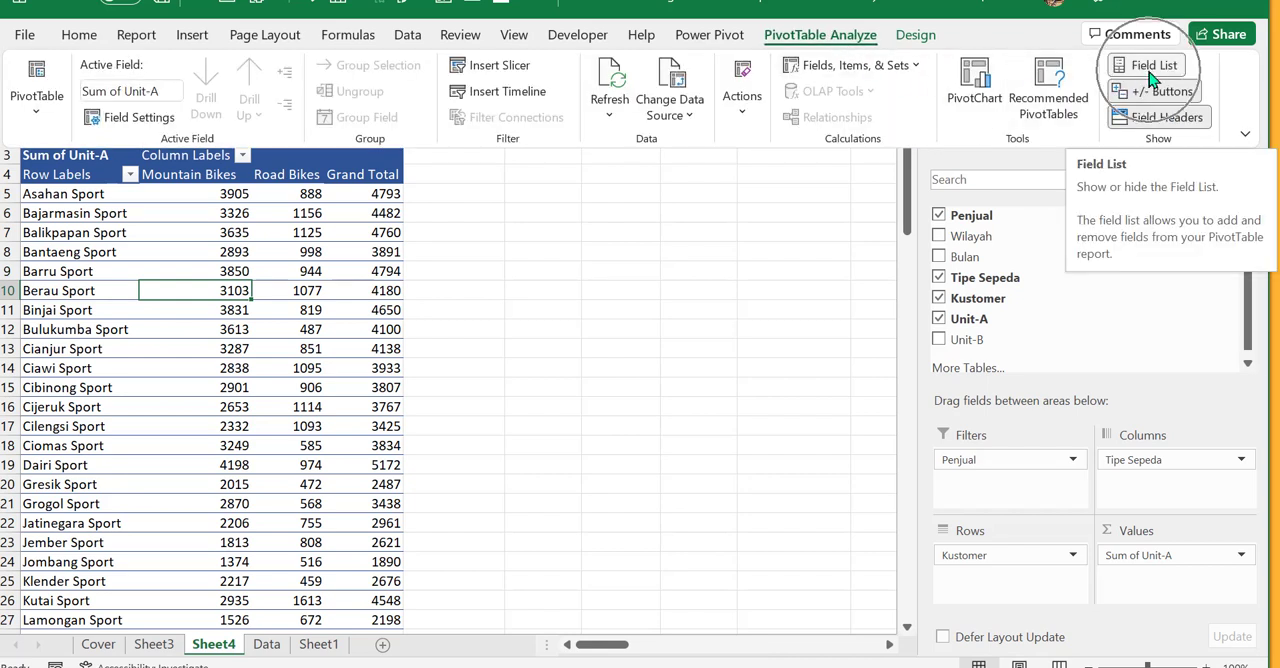
pyautogui.click(574, 310)
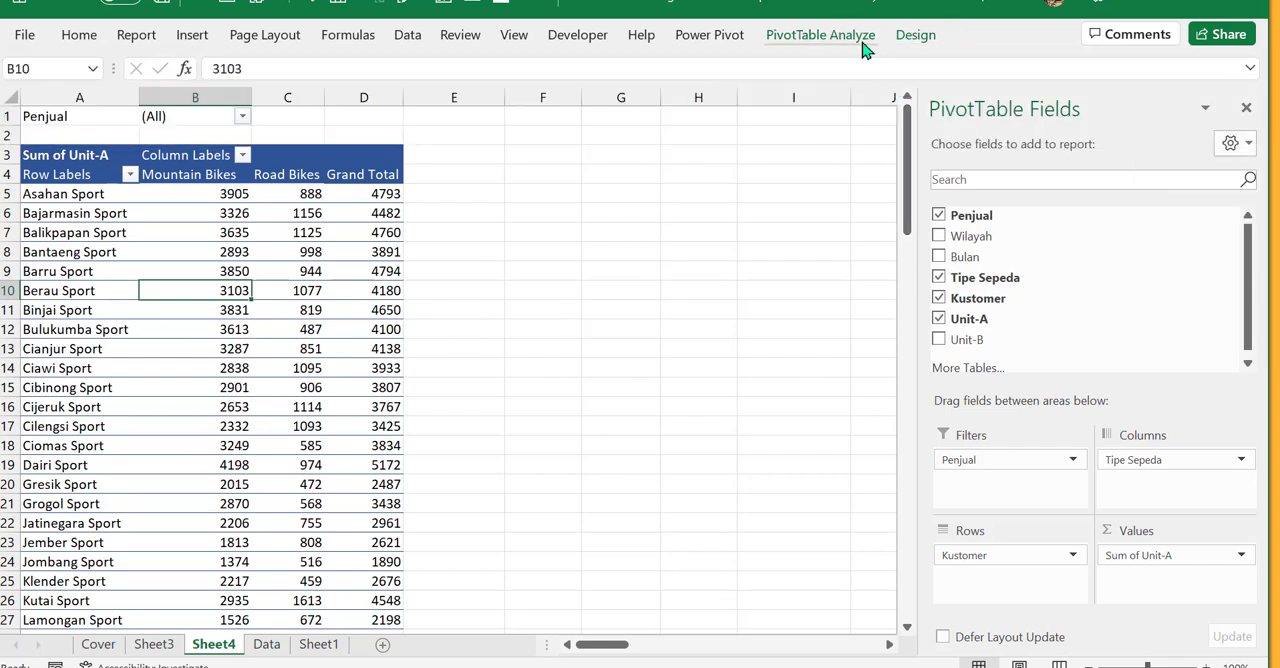
pyautogui.click(537, 293)
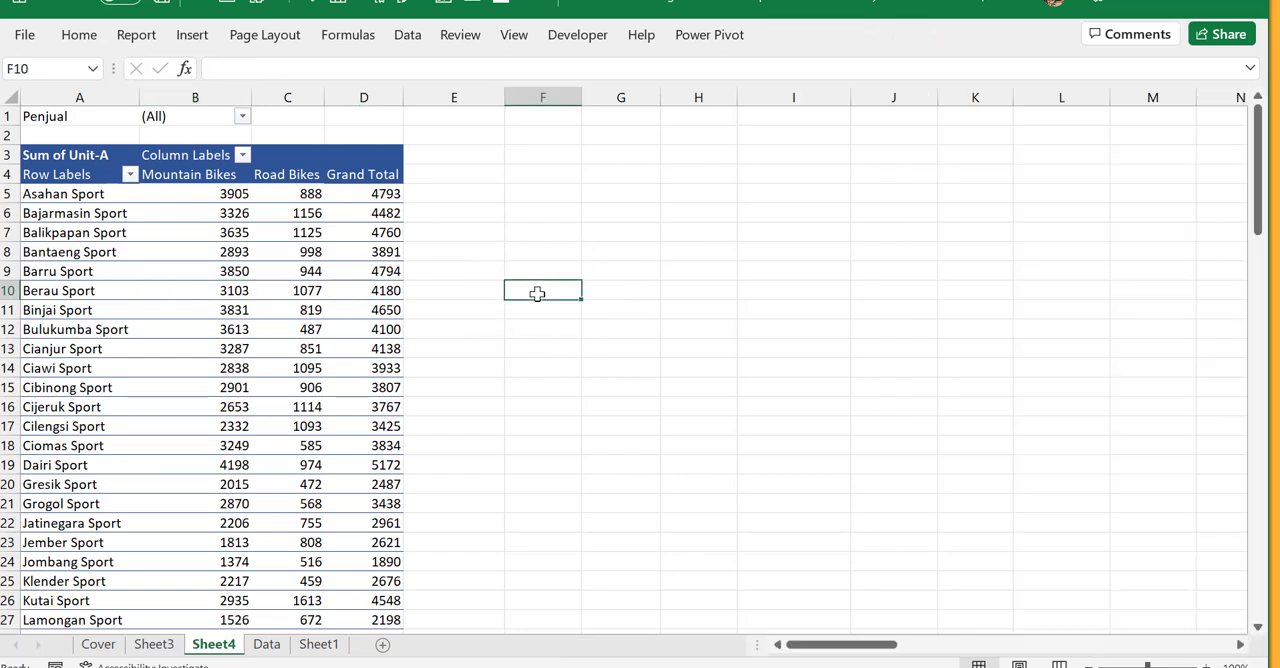
# - Select a cell inside the PivotTable and compare its Analyze and Design commands
pyautogui.click(300, 291)
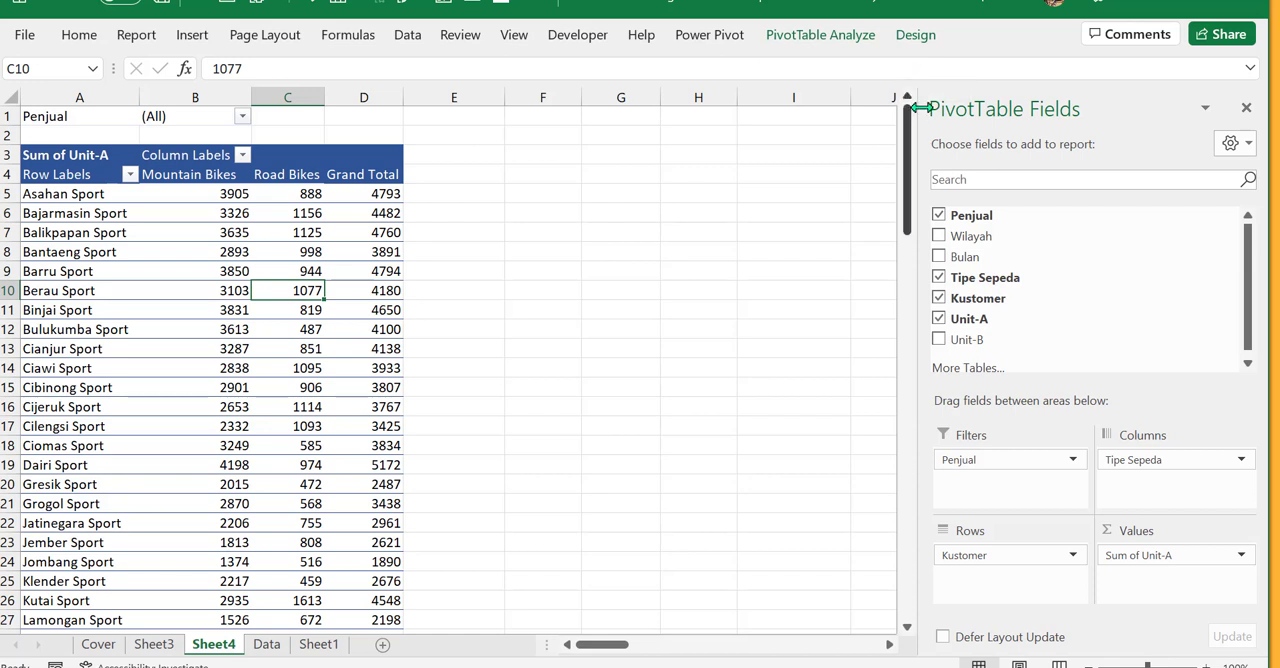
pyautogui.click(917, 34)
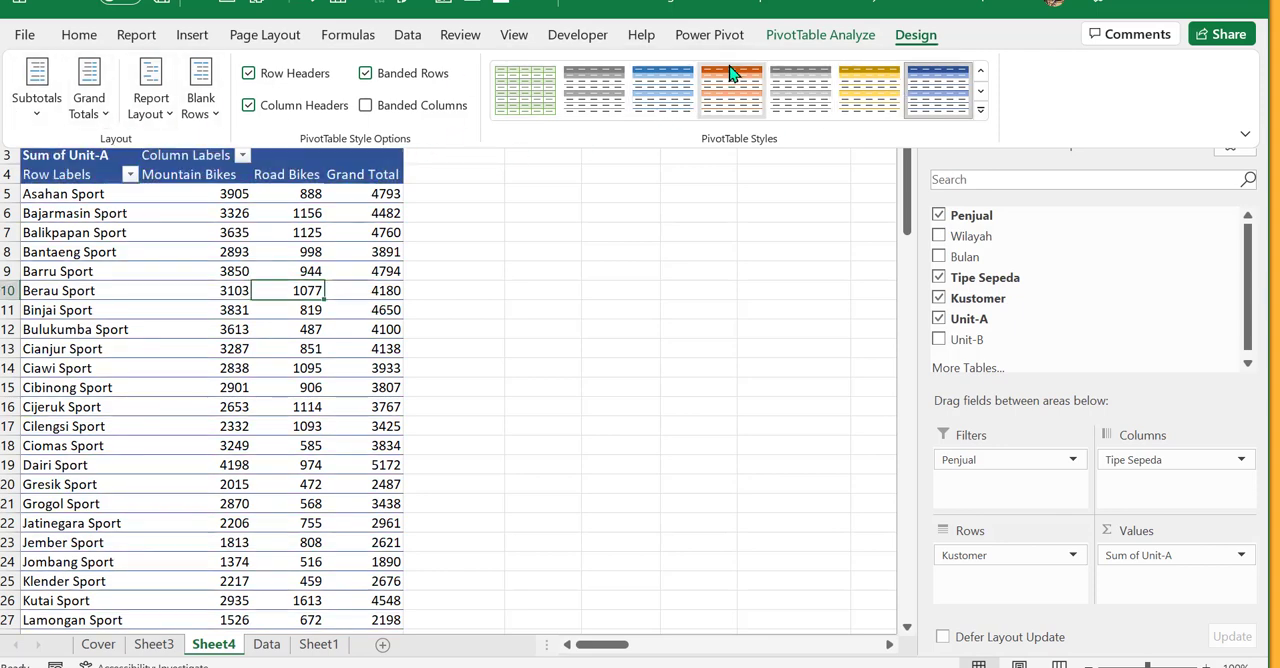
pyautogui.click(845, 35)
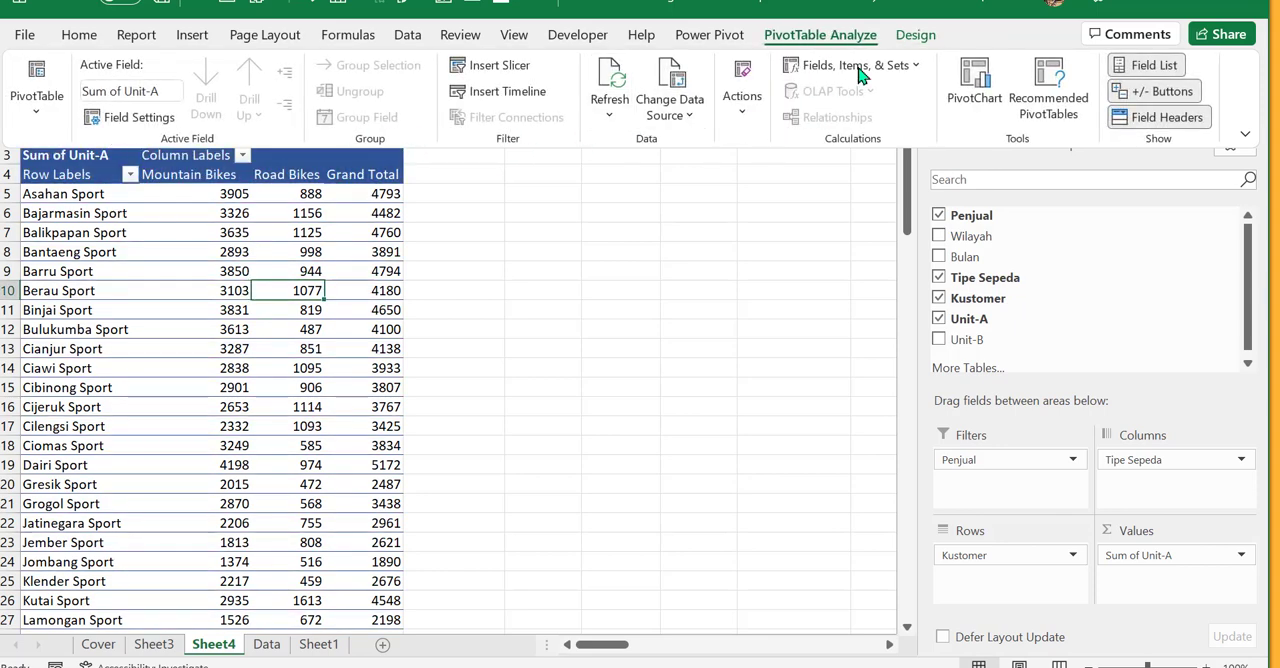
pyautogui.click(915, 36)
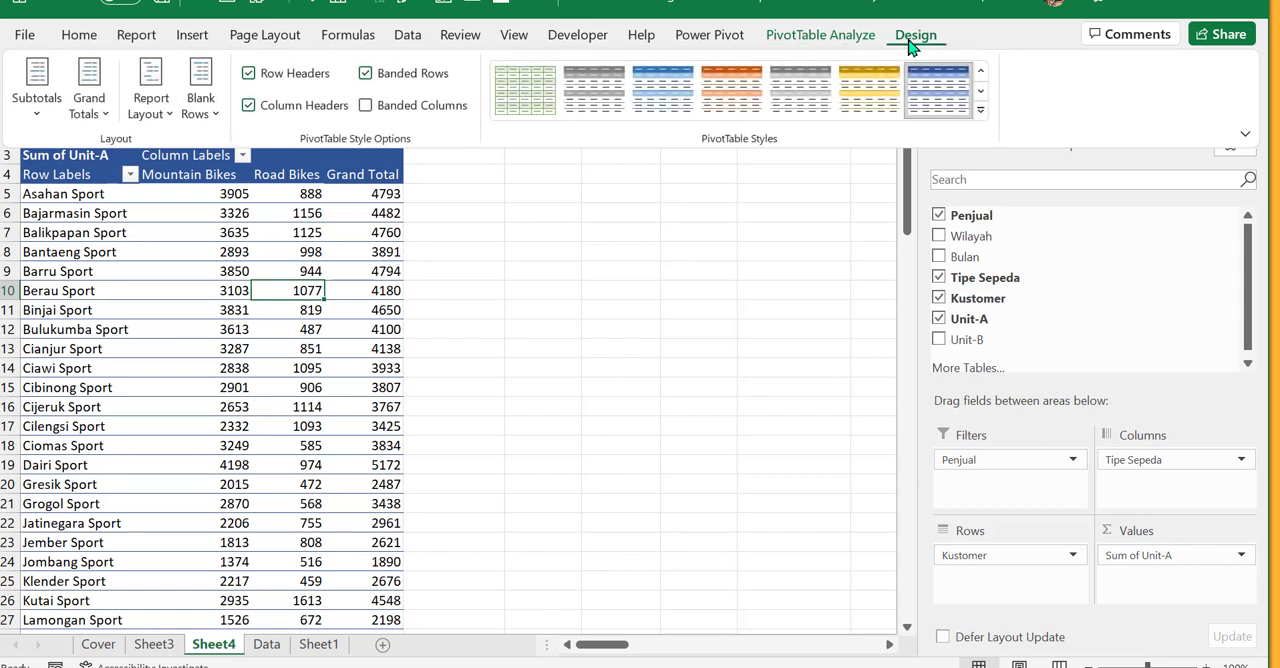
pyautogui.click(822, 40)
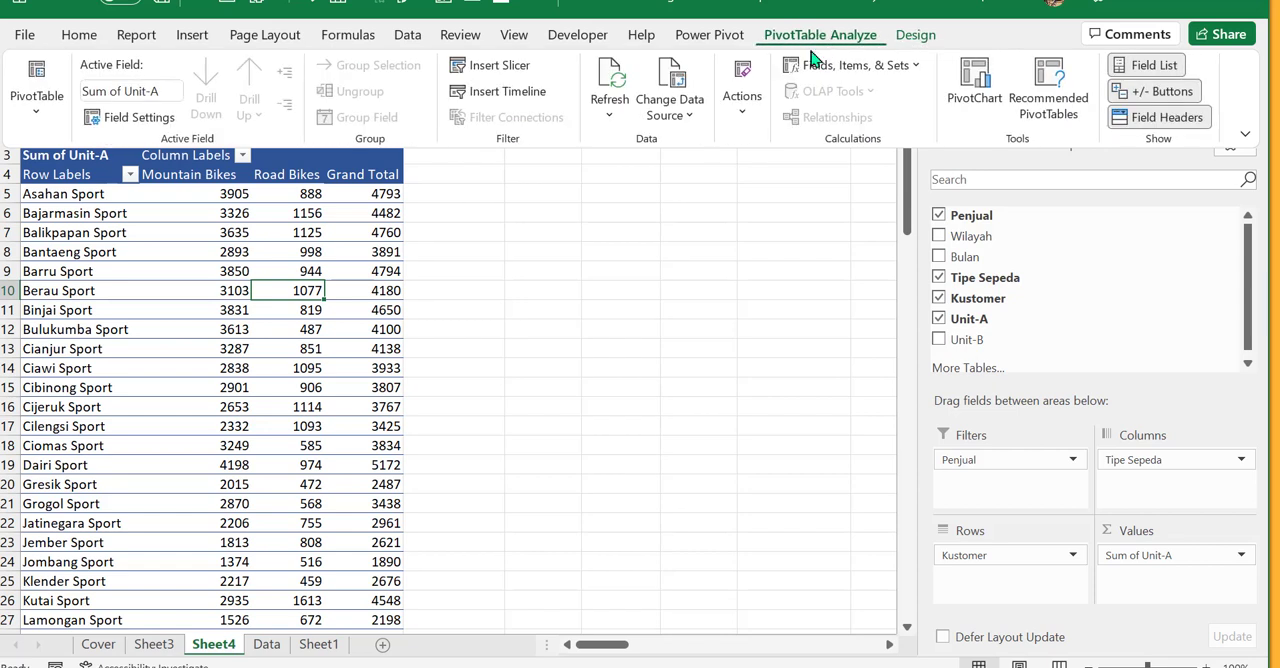
pyautogui.click(337, 400)
pyautogui.click(329, 328)
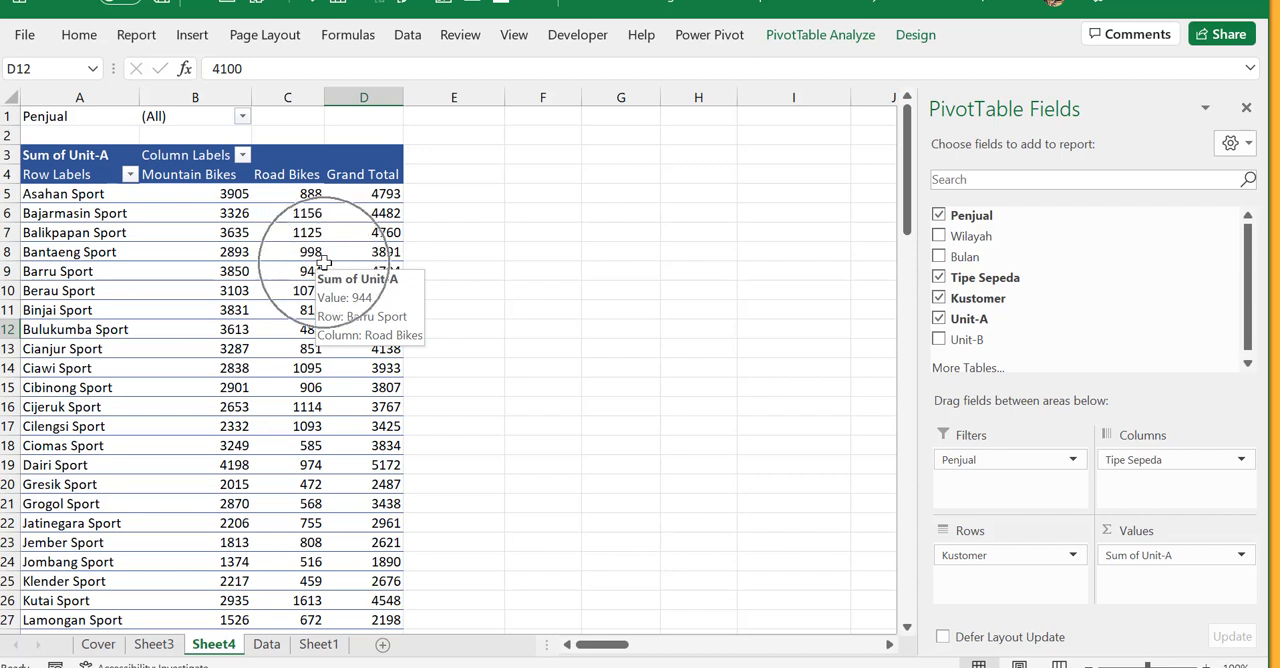
# - Review the Penjualan 2020 source records on the Data sheet against the PivotTable on Sheet4
pyautogui.click(268, 645)
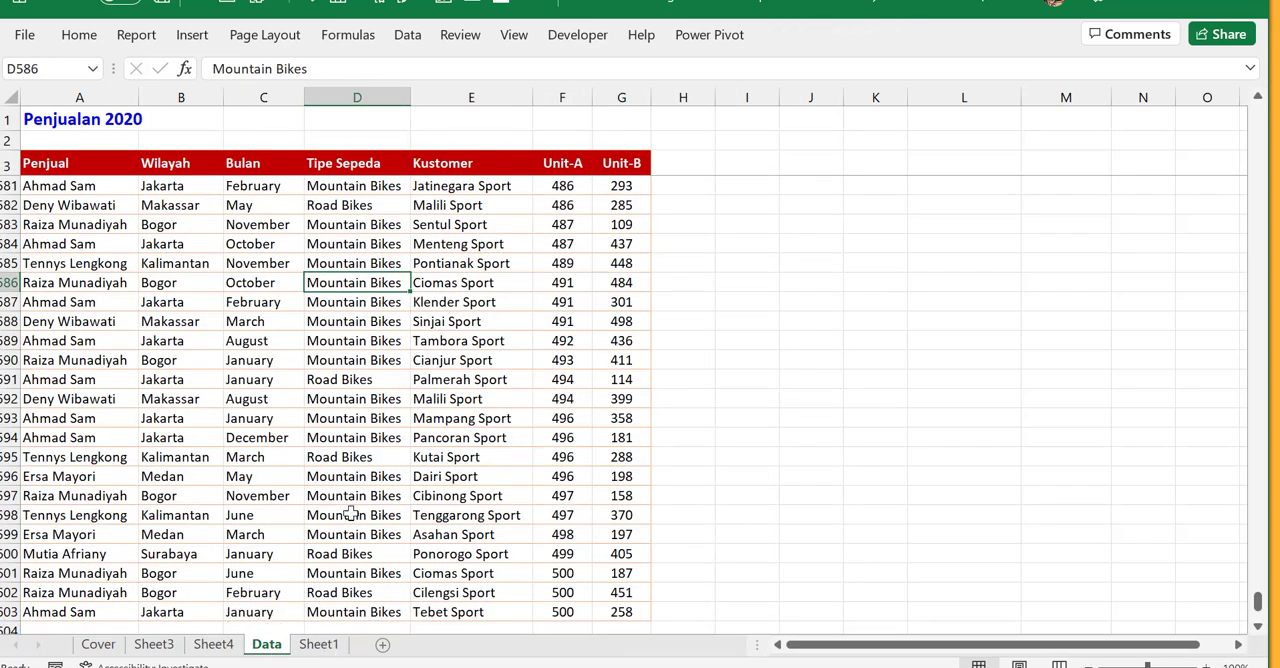
pyautogui.click(463, 306)
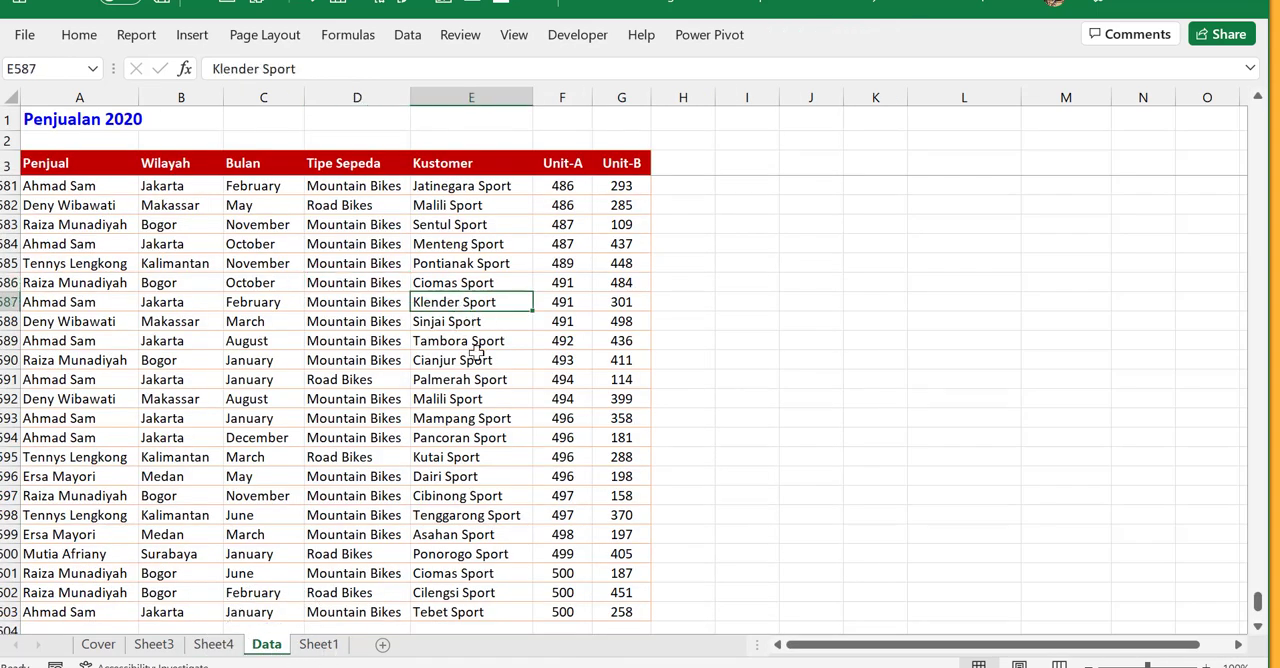
pyautogui.scroll(6, 463, 310)
pyautogui.moveTo(1258, 598); pyautogui.dragTo(1258, 114)
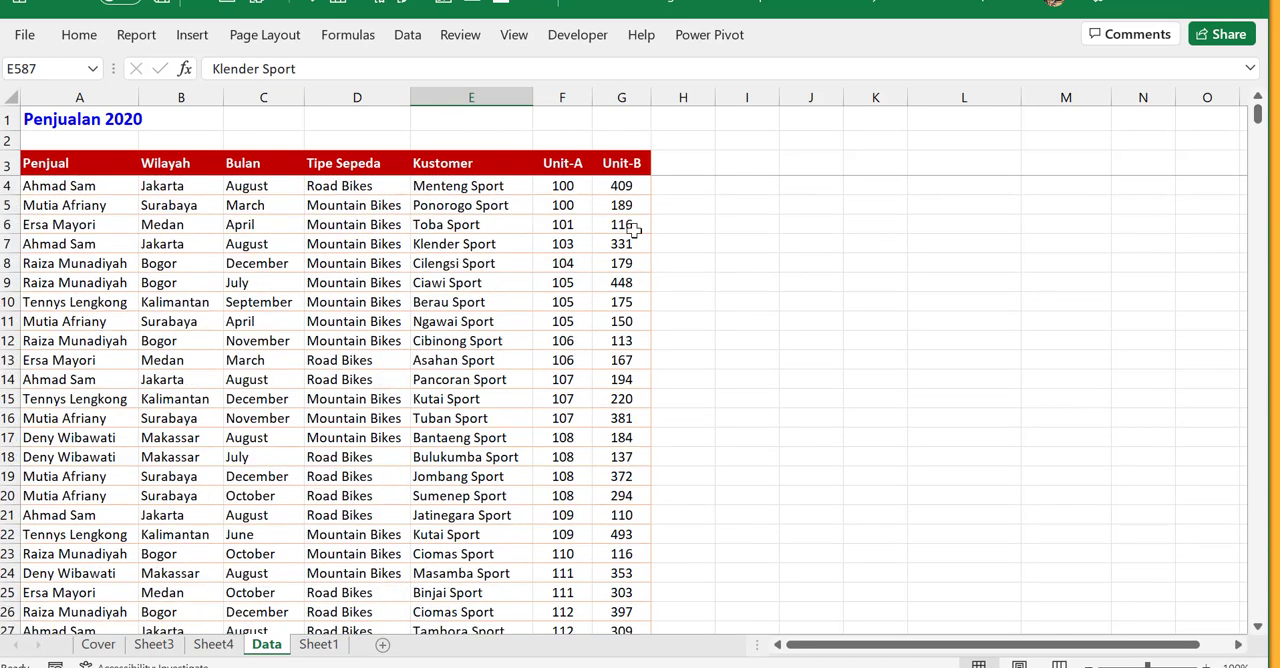
pyautogui.click(289, 265)
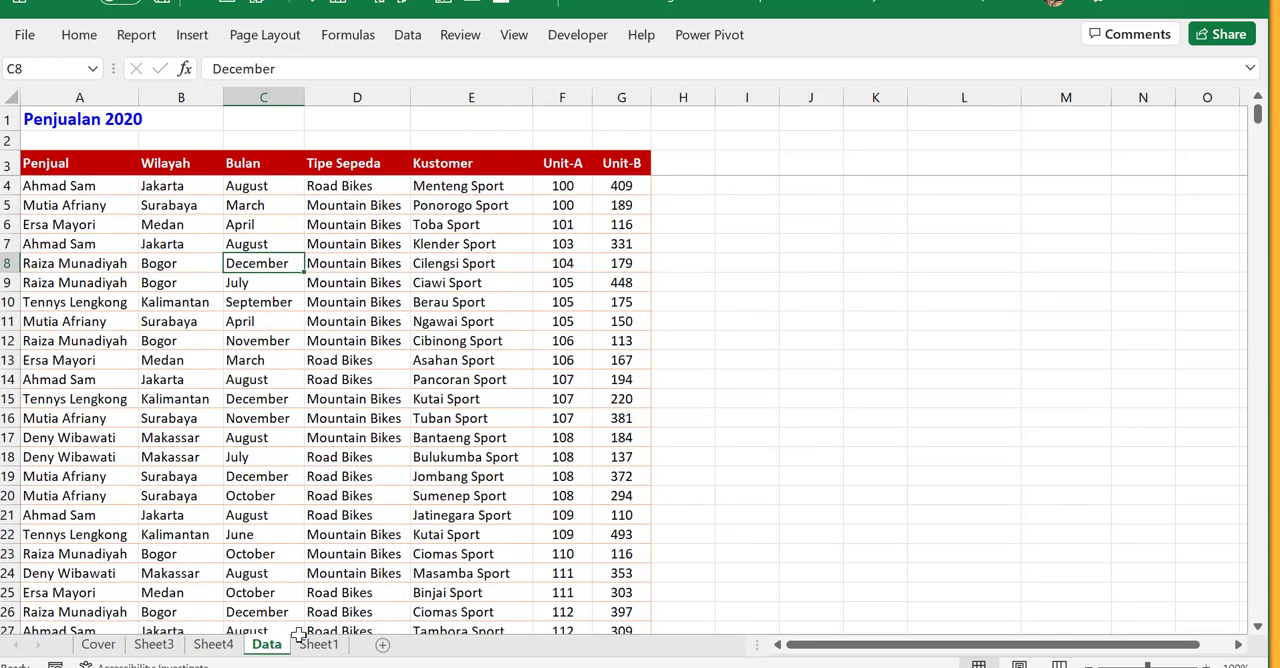
pyautogui.click(222, 648)
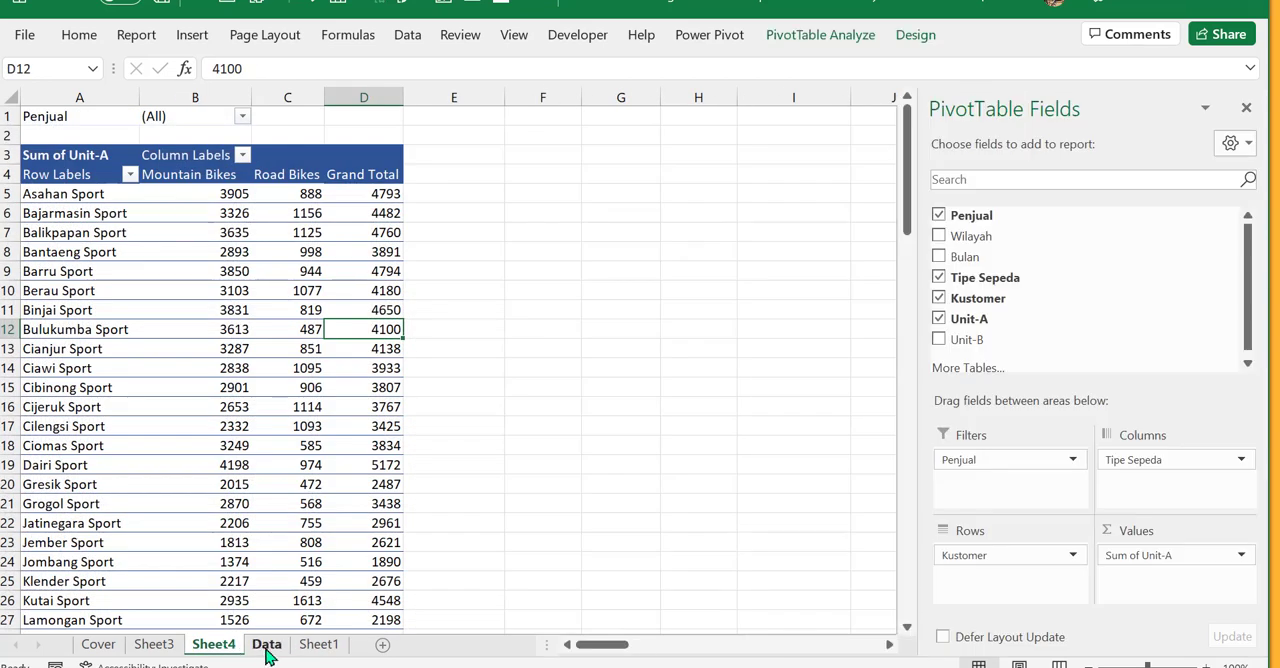
pyautogui.click(266, 646)
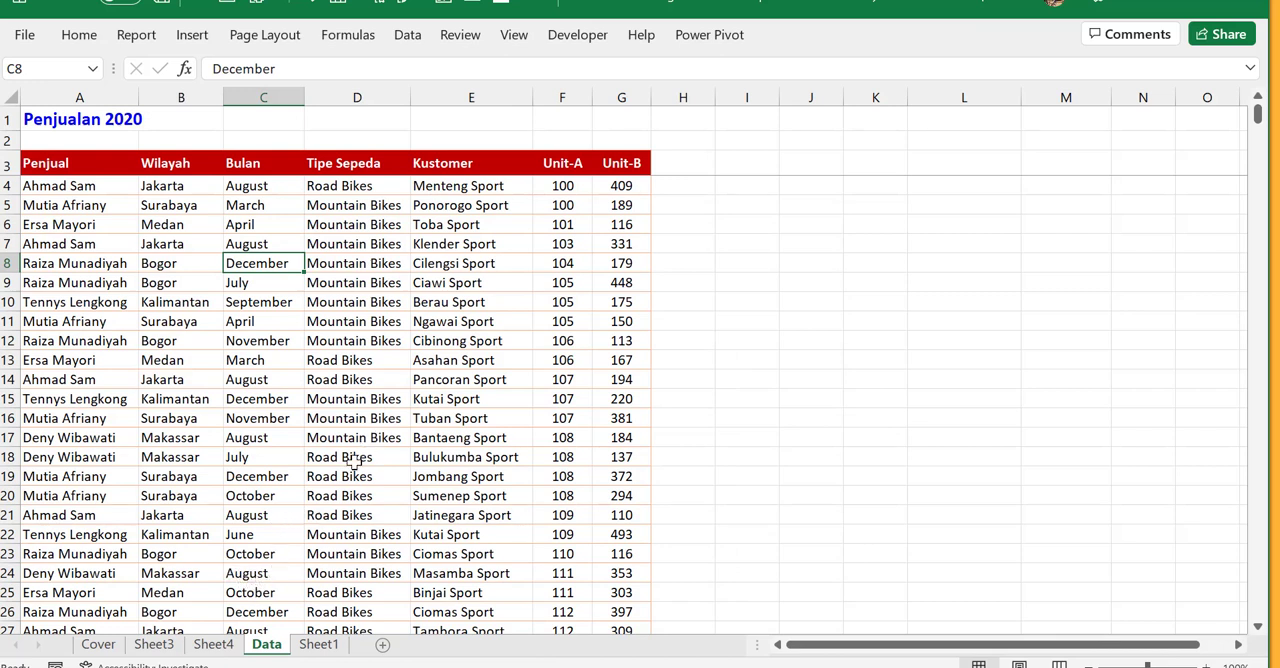
pyautogui.click(218, 645)
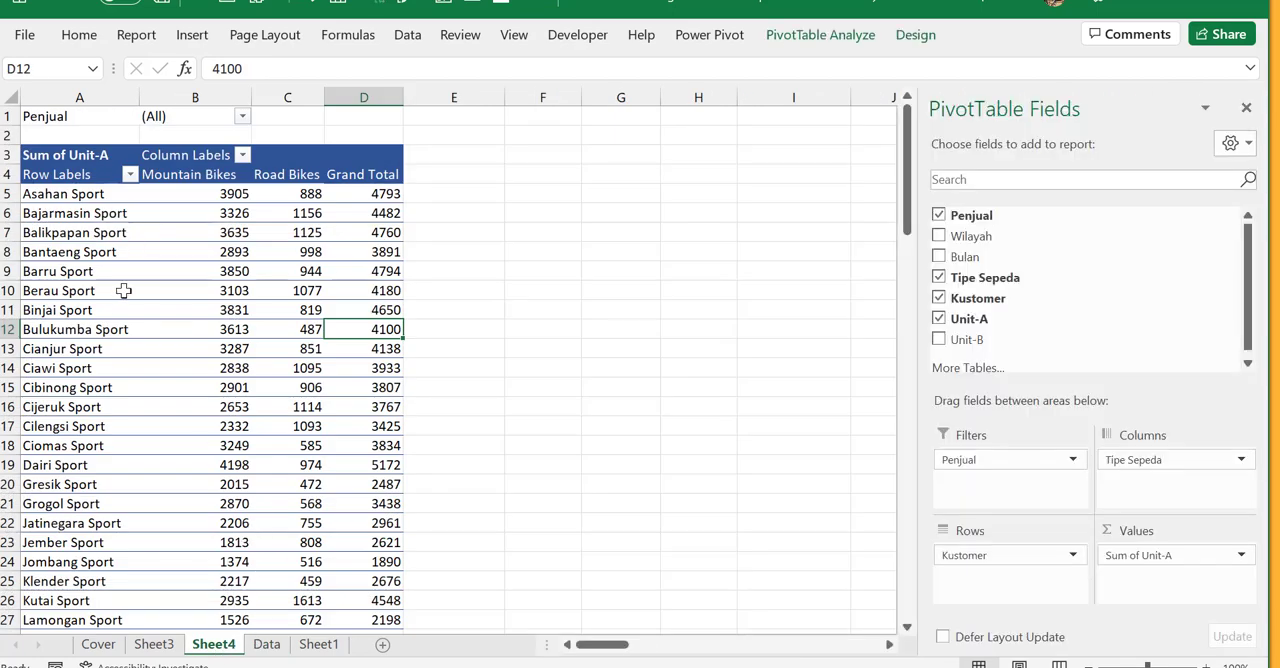
# - Find the Menteng Sport row in the PivotTable and select it from its label through Grand Total
pyautogui.scroll(-2, 155, 506)
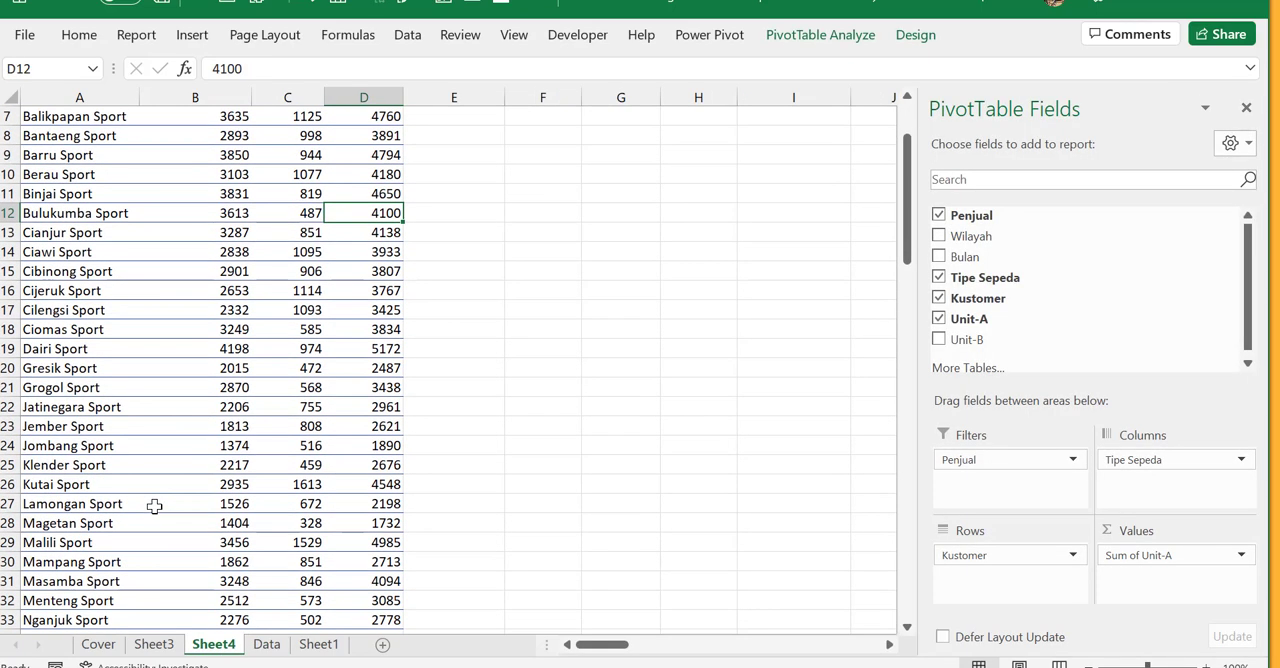
pyautogui.scroll(-2, 155, 506)
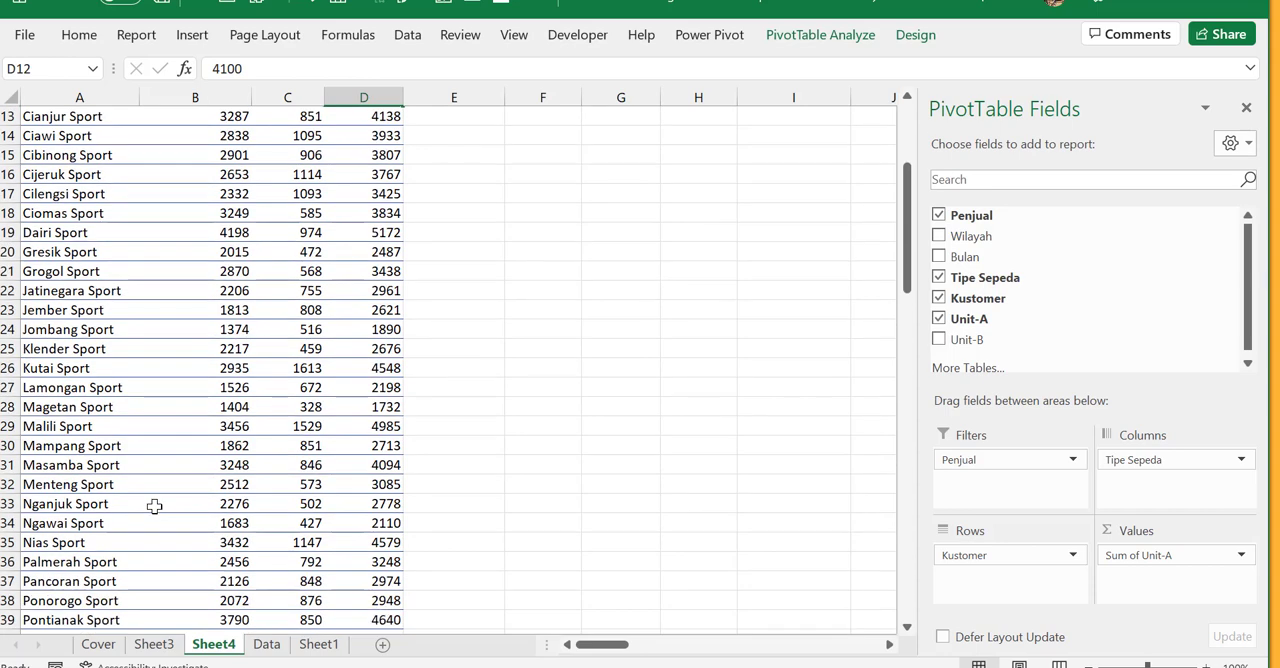
pyautogui.moveTo(100, 484); pyautogui.dragTo(375, 484)
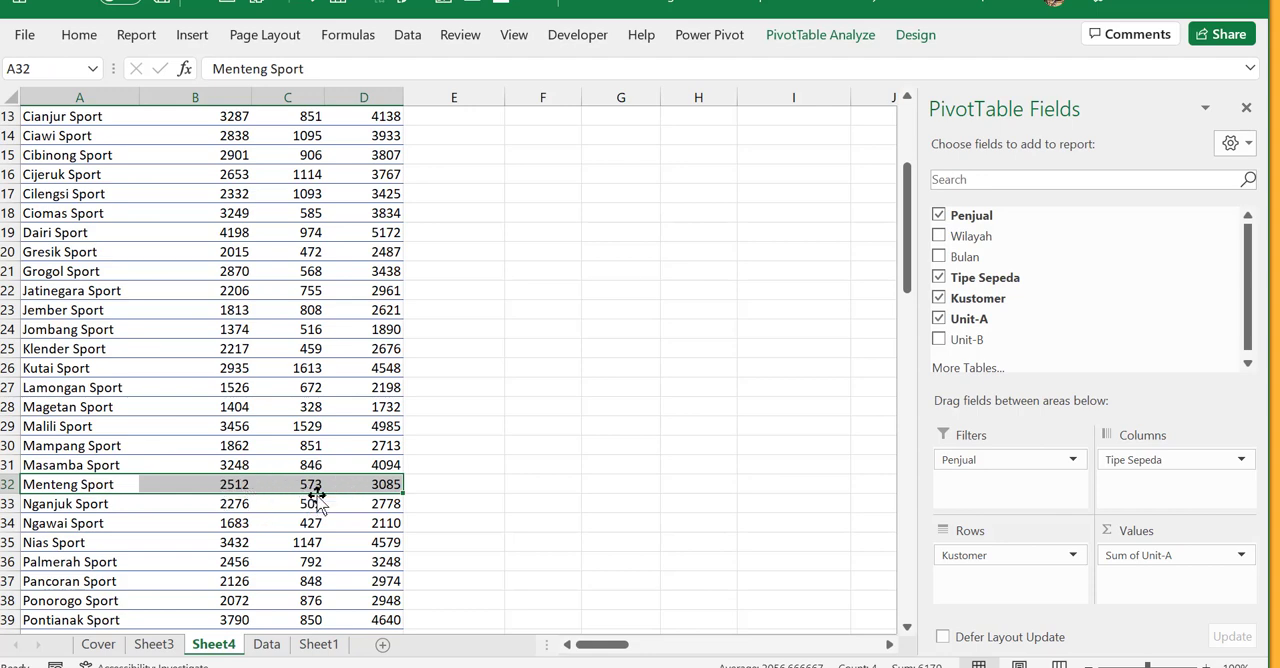
# - On the Data sheet, set Unit-A of the first Menteng Sport record, cell F4, to 1000
pyautogui.click(266, 644)
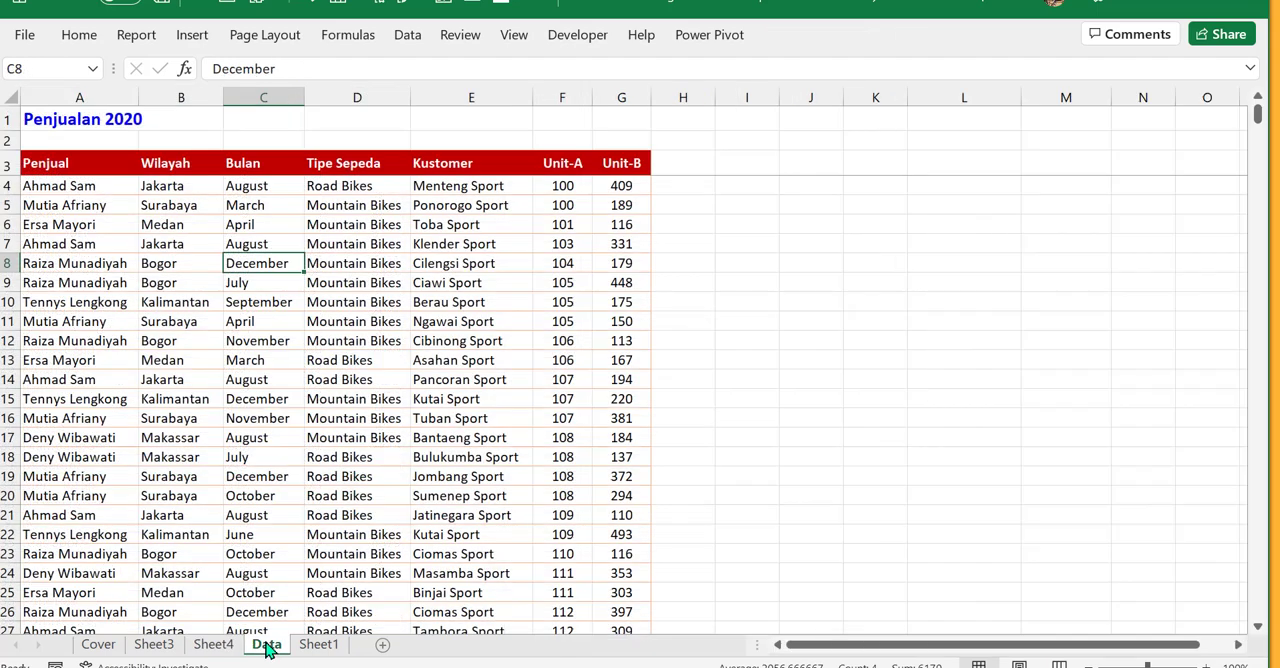
pyautogui.click(566, 190)
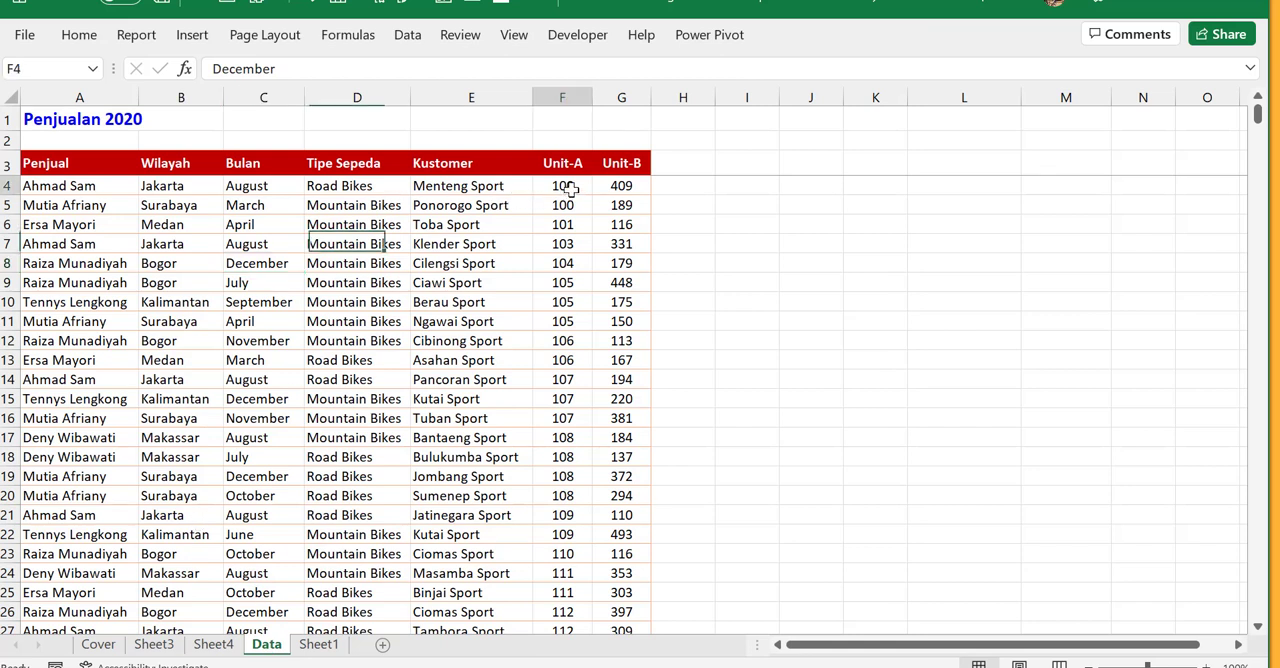
pyautogui.write('1000')
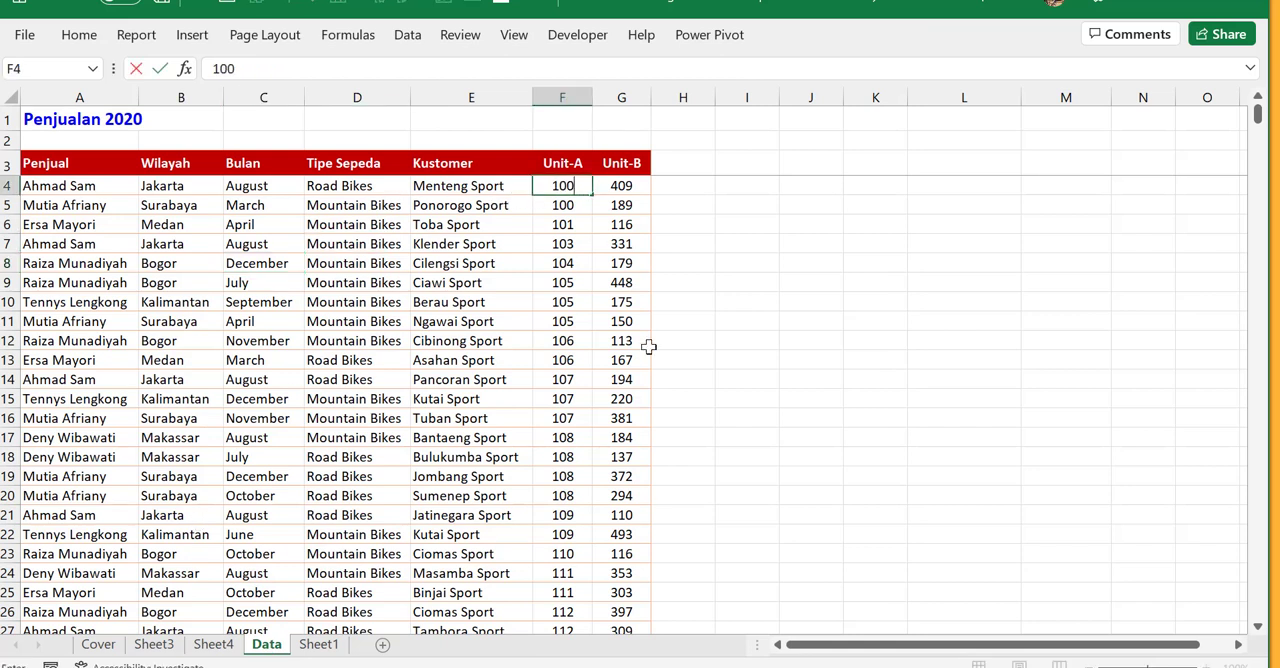
pyautogui.press('Return')
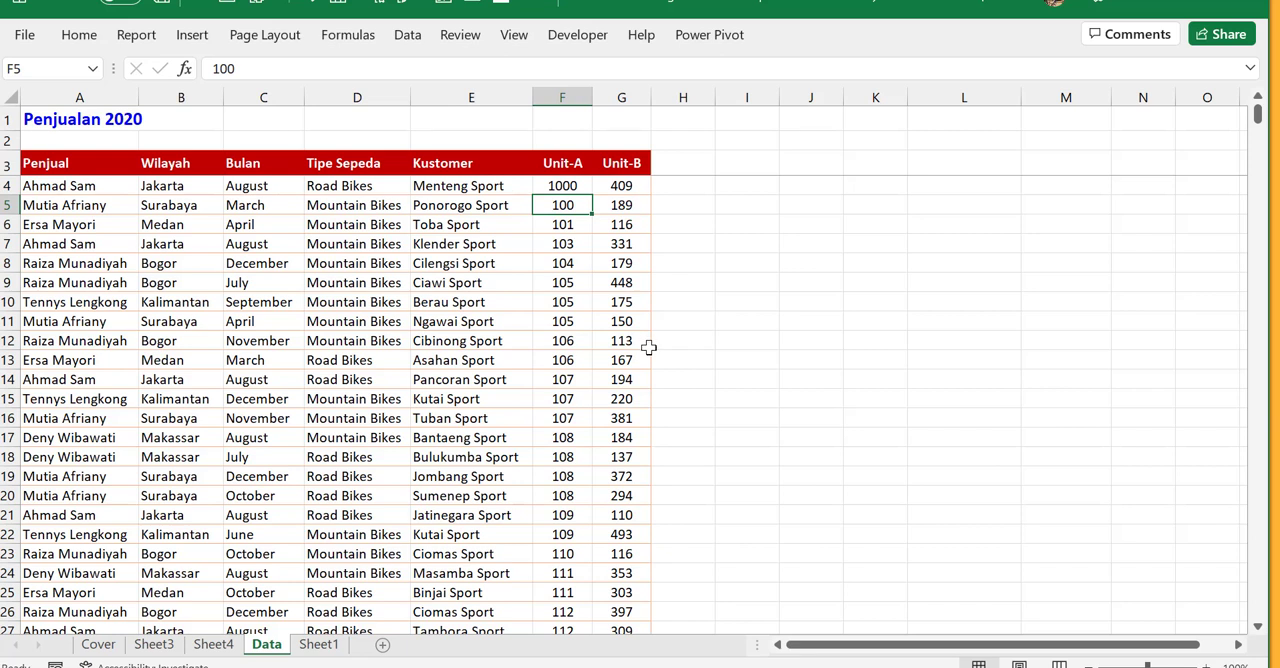
pyautogui.click(580, 204)
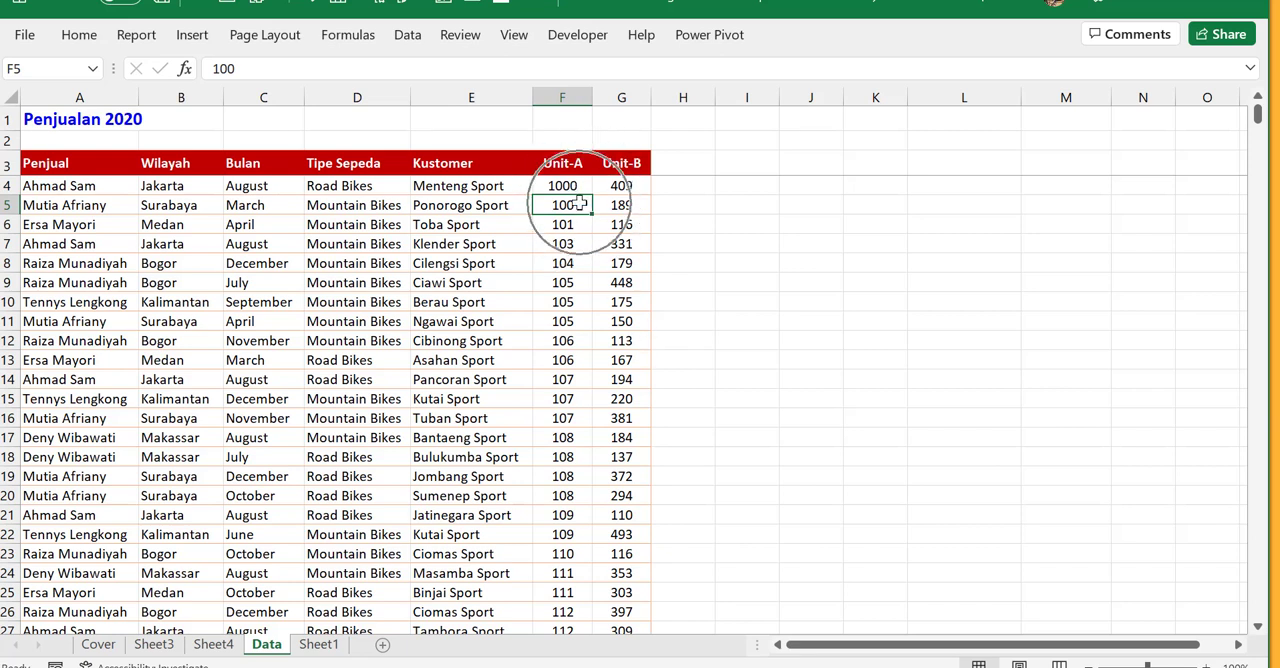
pyautogui.click(579, 203)
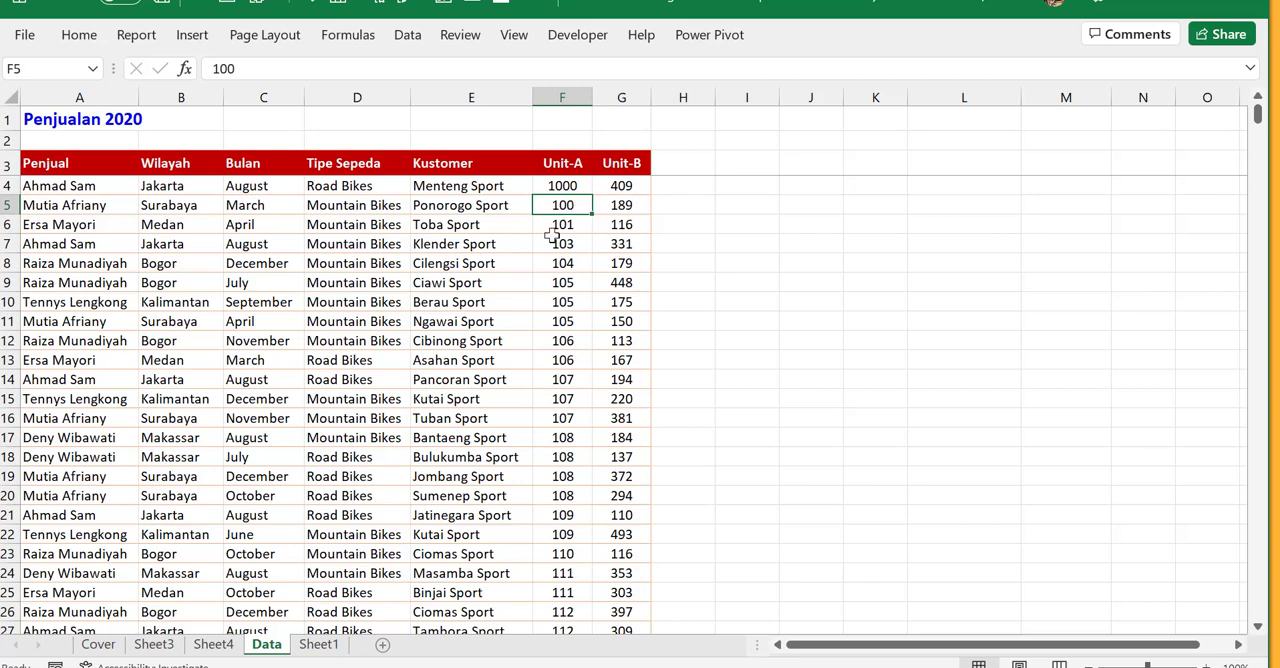
# - Refresh the PivotTable on Sheet4 with the changed source data
pyautogui.click(221, 648)
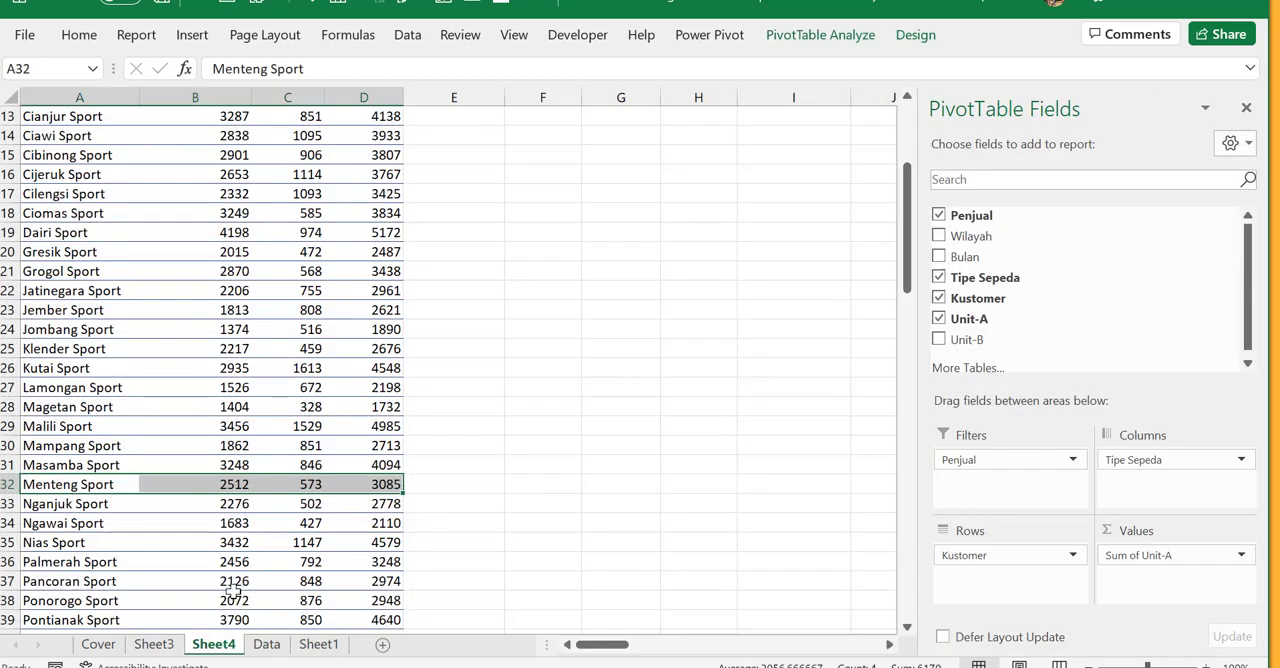
pyautogui.click(270, 386)
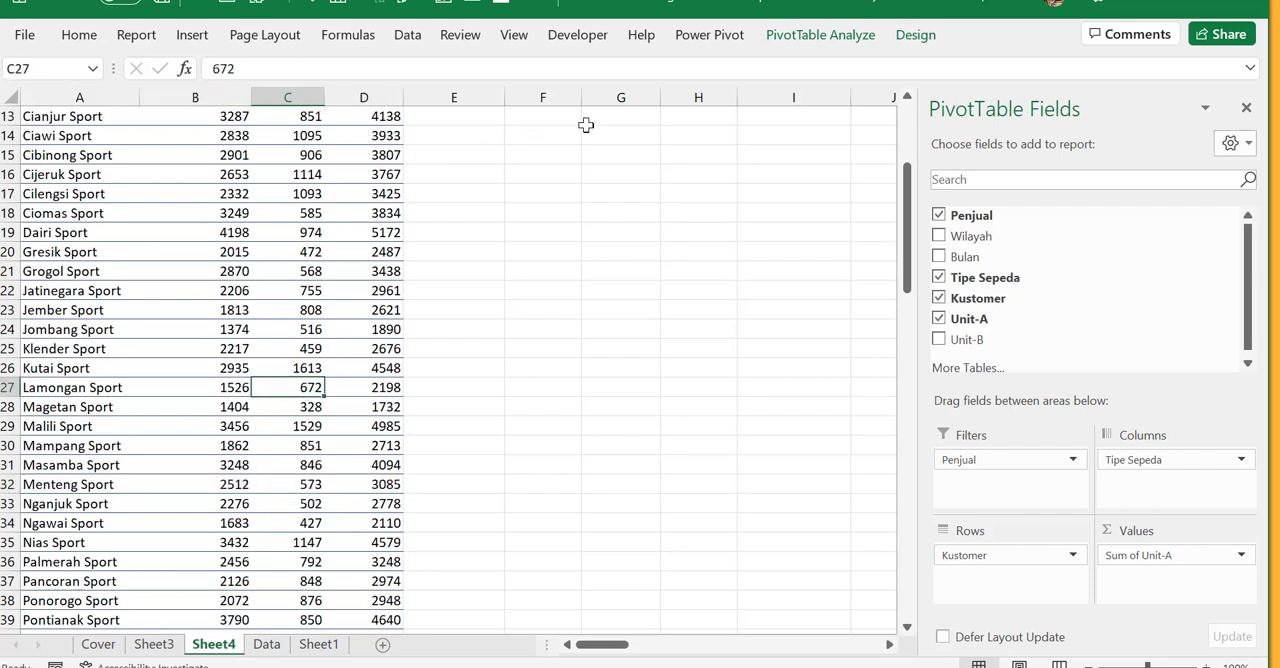
pyautogui.click(841, 40)
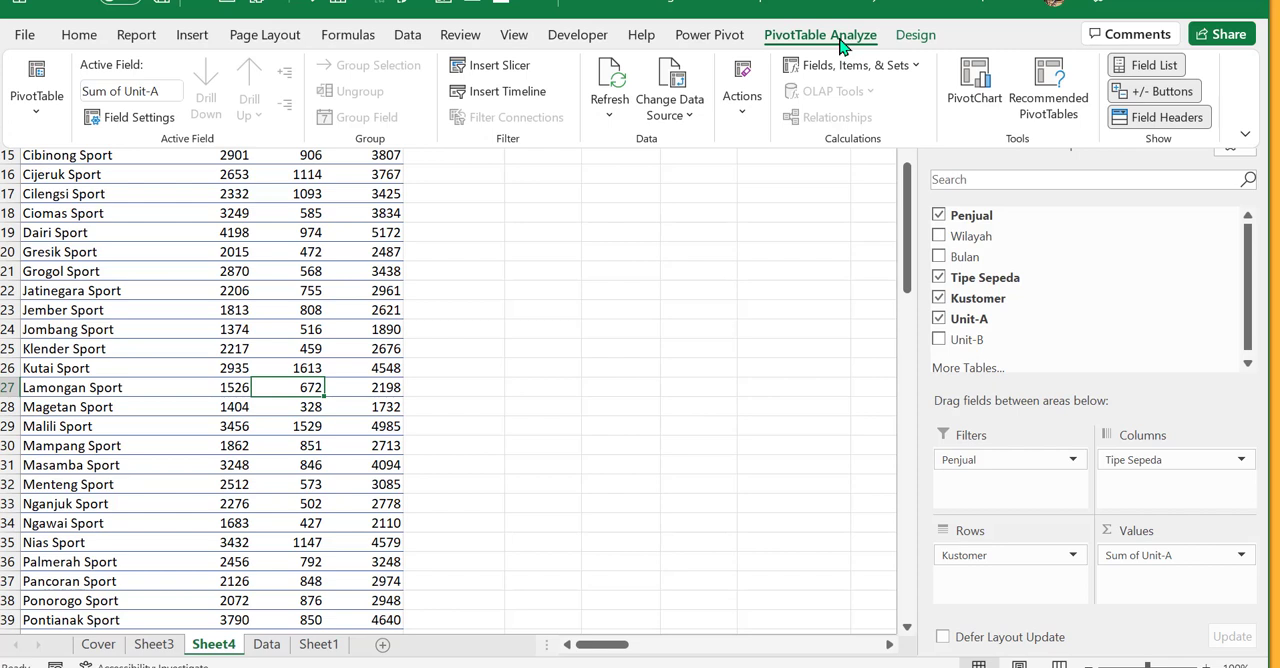
pyautogui.click(613, 70)
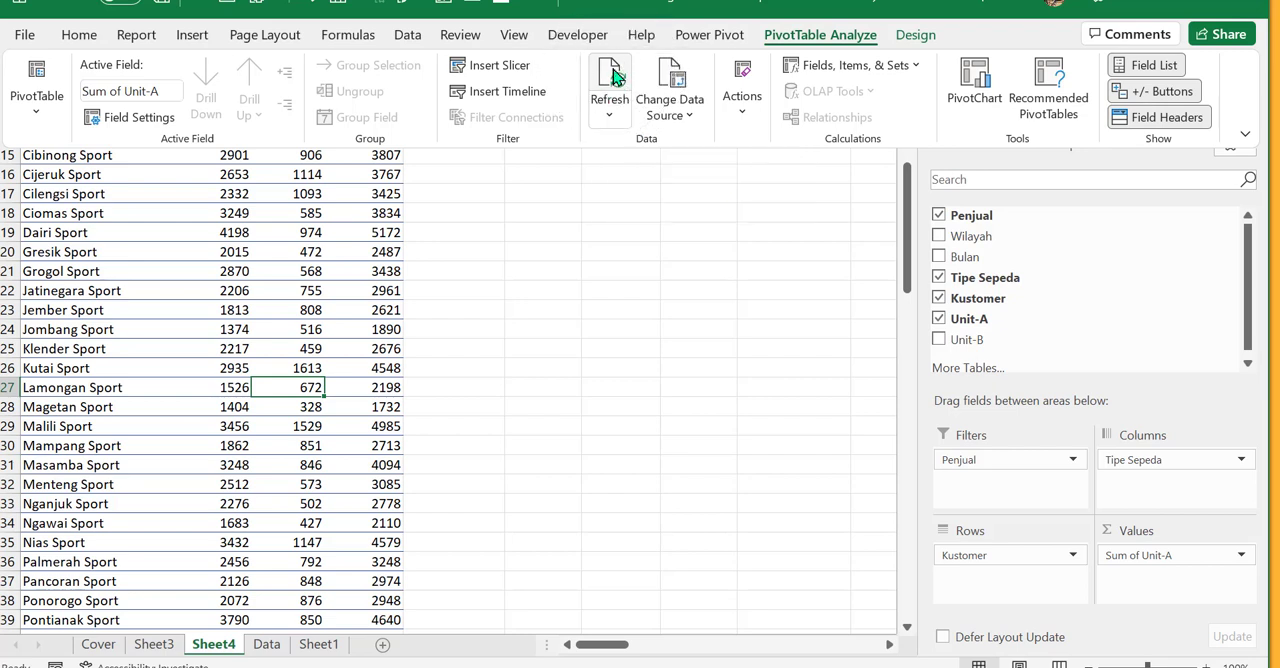
pyautogui.click(617, 80)
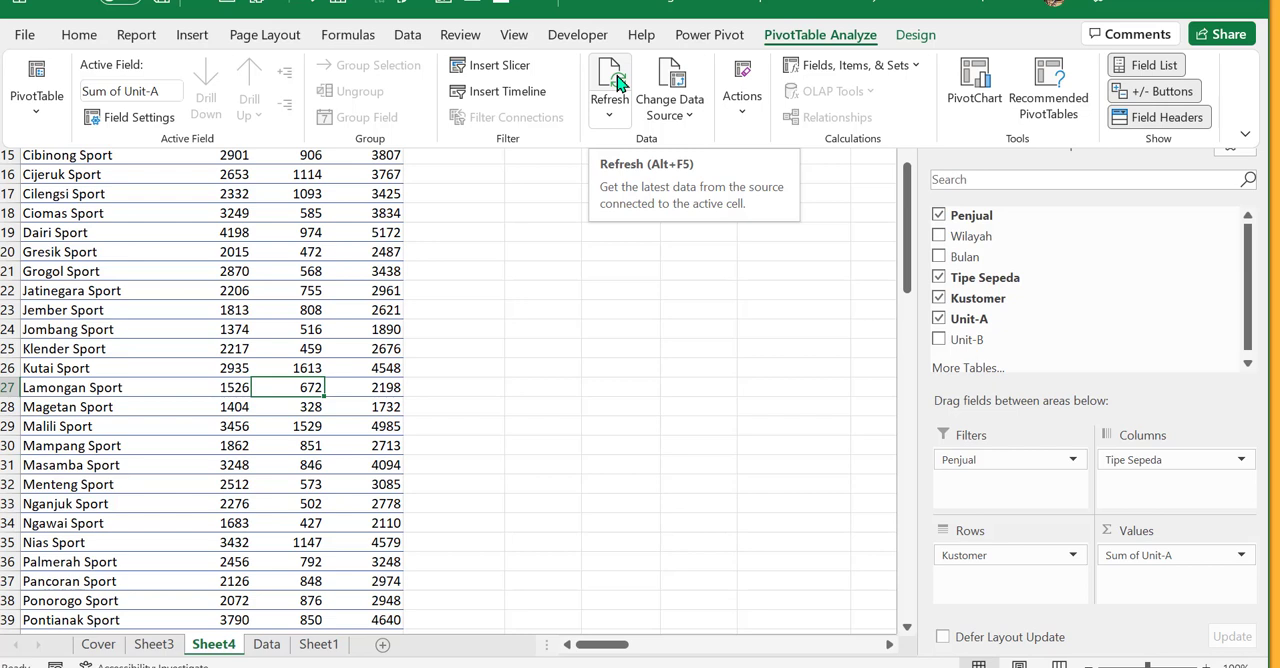
pyautogui.click(617, 83)
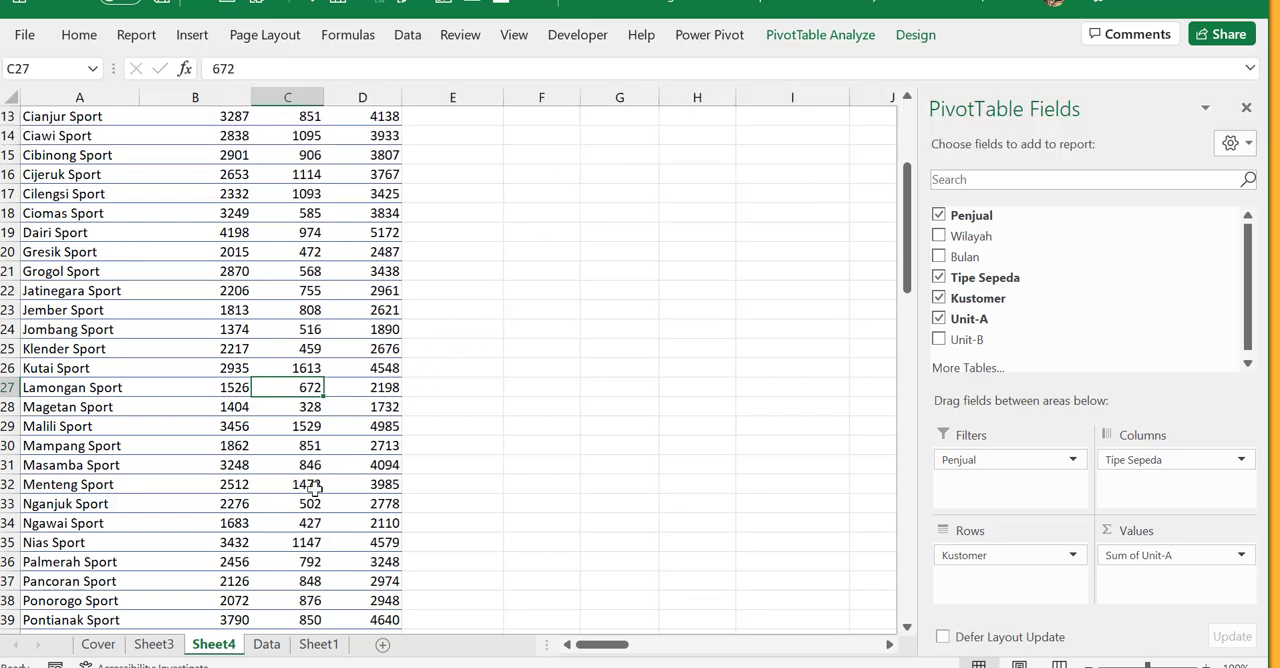
# - Check the Menteng Sport Road Bikes figure in the PivotTable and review where the Refresh command is
pyautogui.click(313, 487)
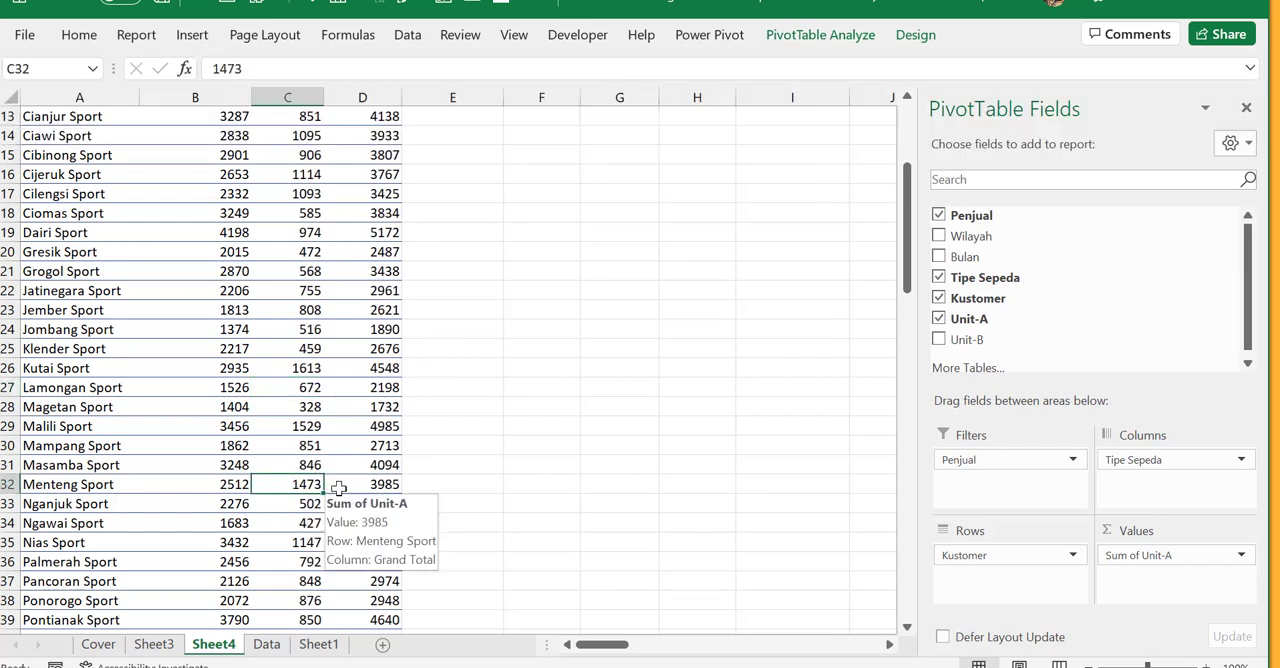
pyautogui.scroll(4, 339, 487)
pyautogui.scroll(-5, 339, 487)
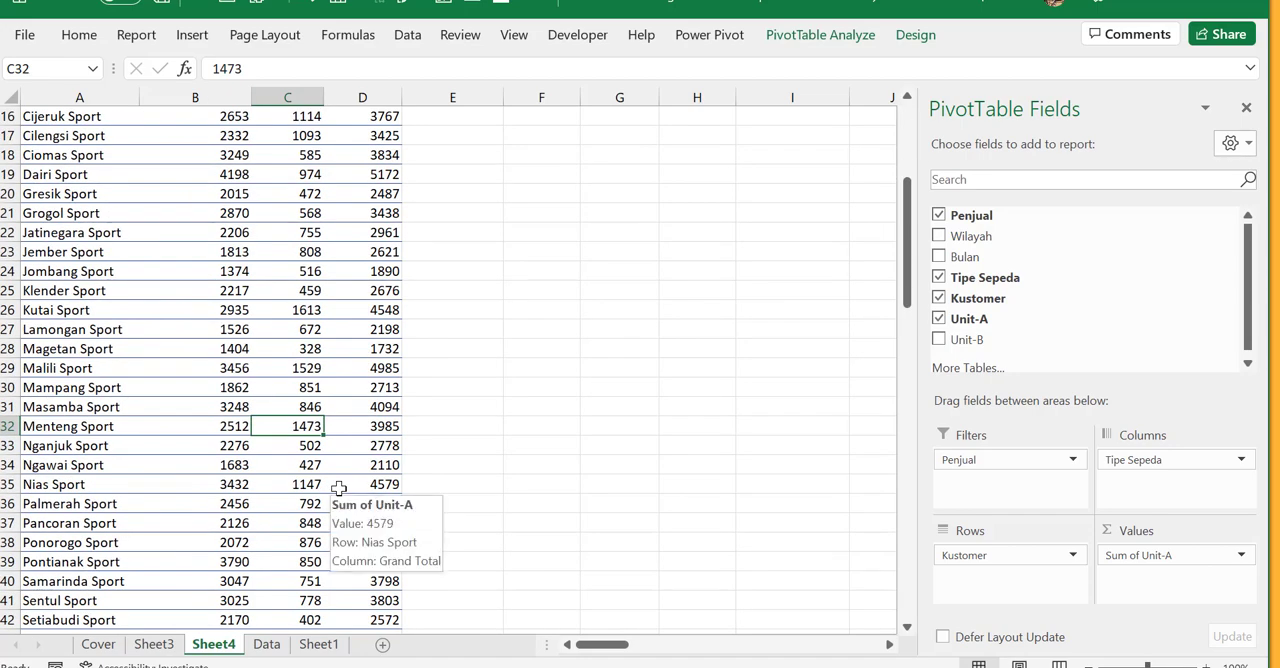
pyautogui.scroll(-1, 333, 498)
pyautogui.scroll(2, 331, 507)
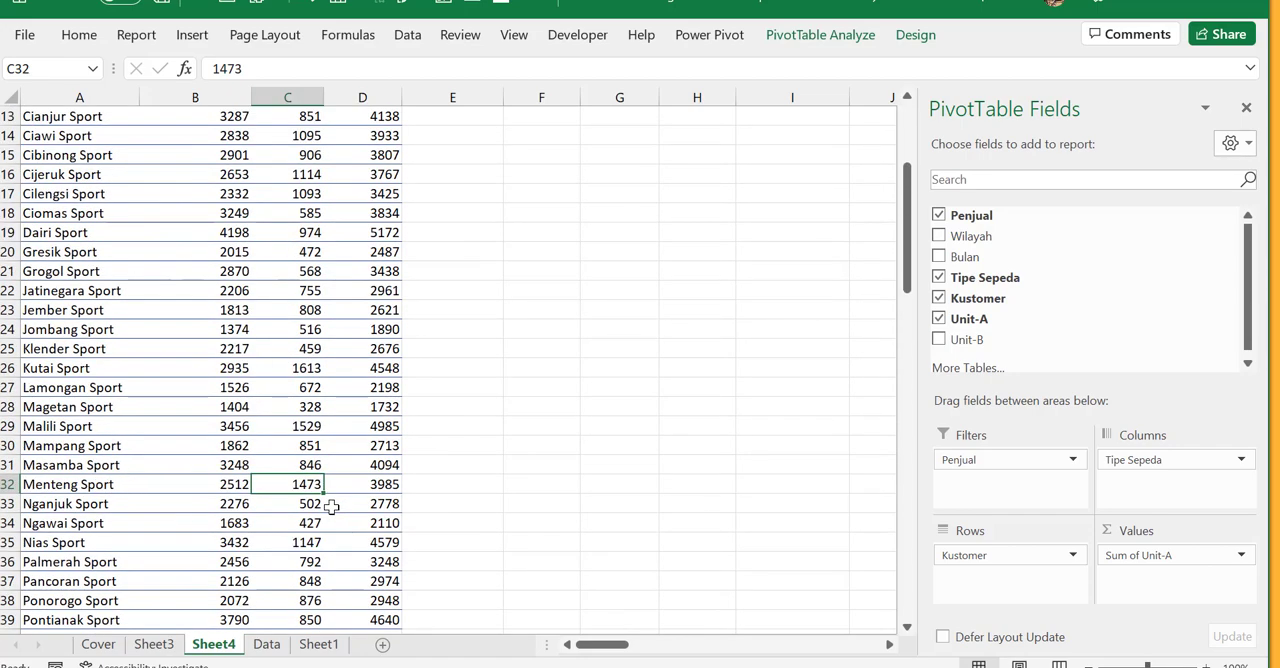
pyautogui.click(818, 35)
pyautogui.click(628, 105)
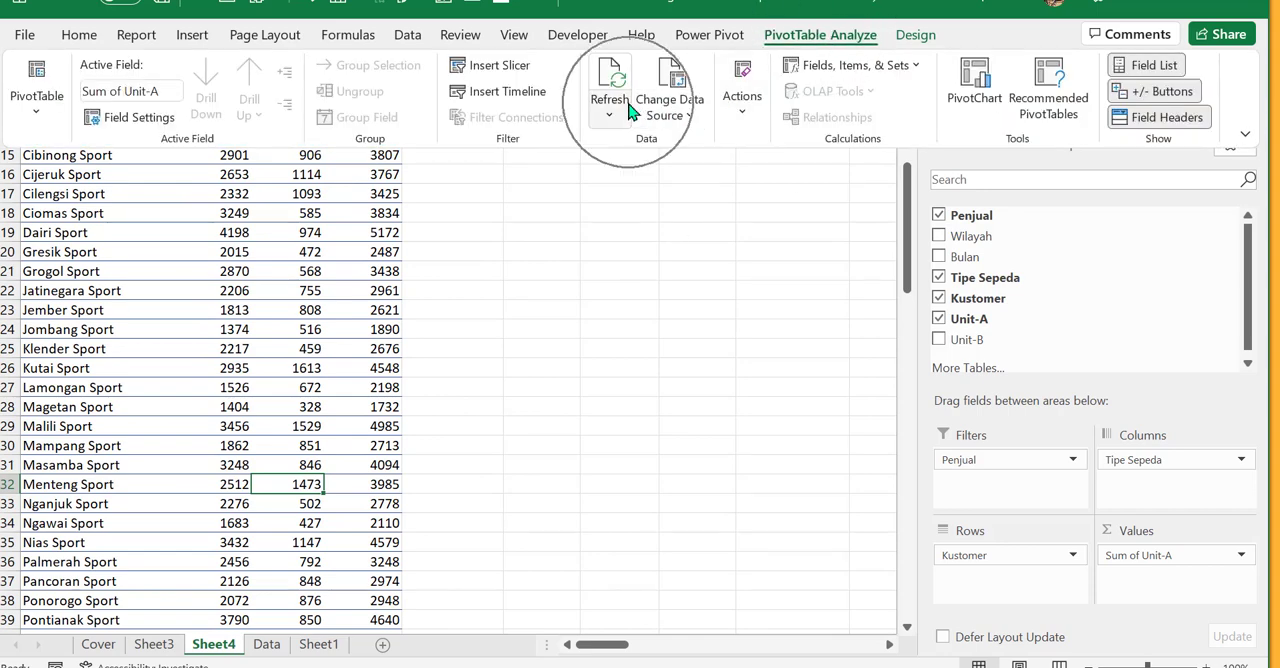
pyautogui.scroll(4, 329, 425)
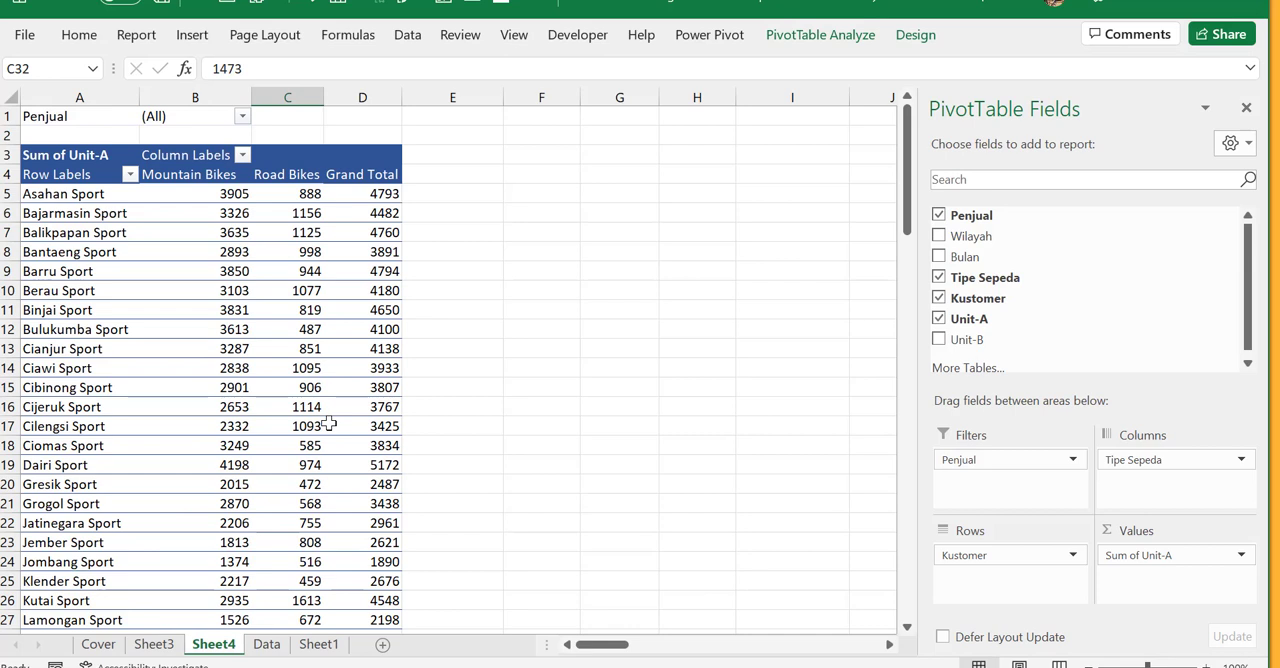
pyautogui.moveTo(329, 425)
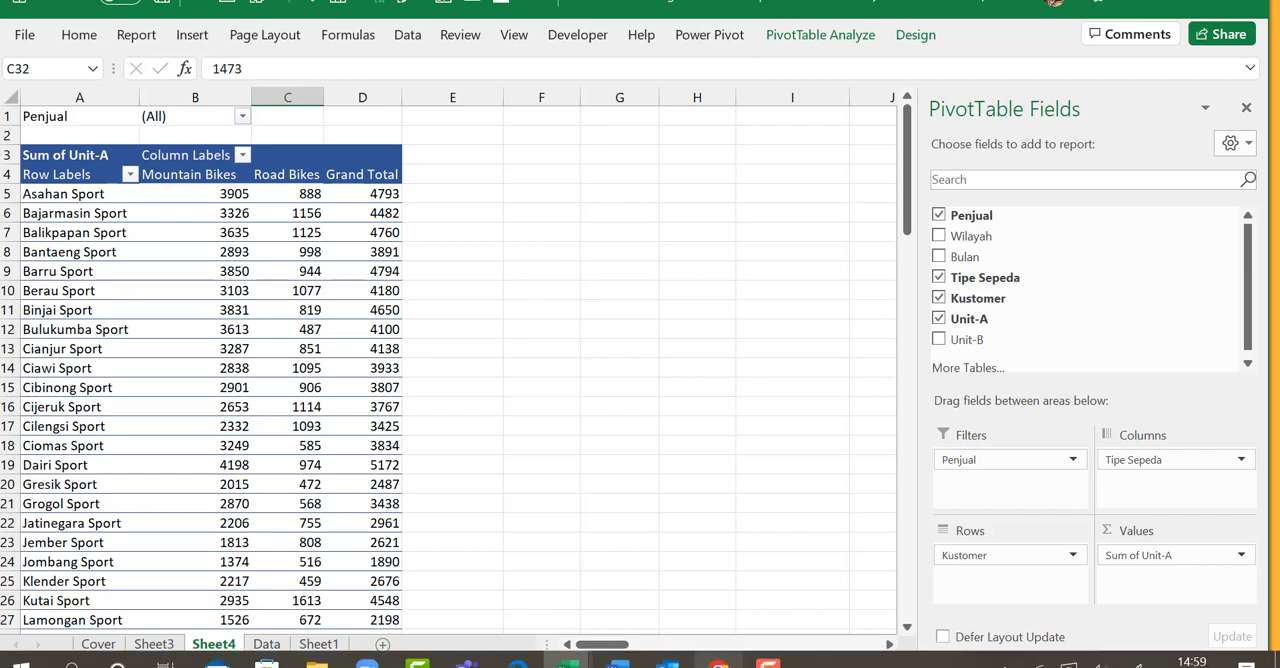
pyautogui.moveTo(718, 662)
pyautogui.click(770, 664)
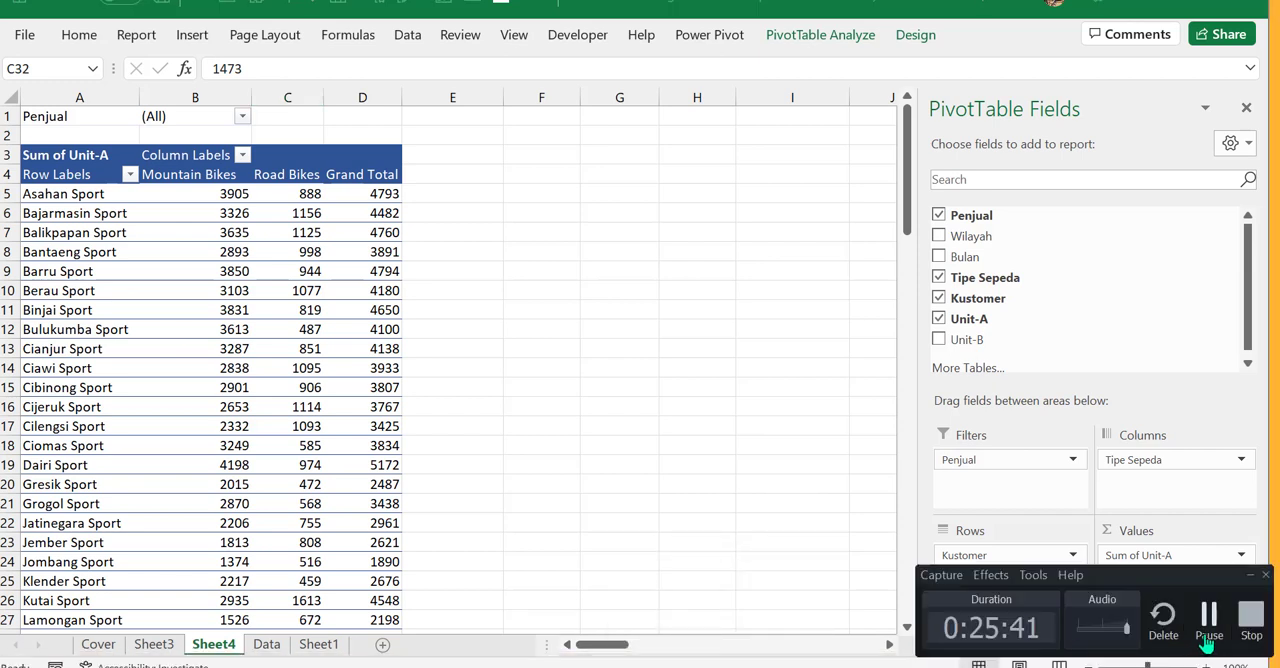